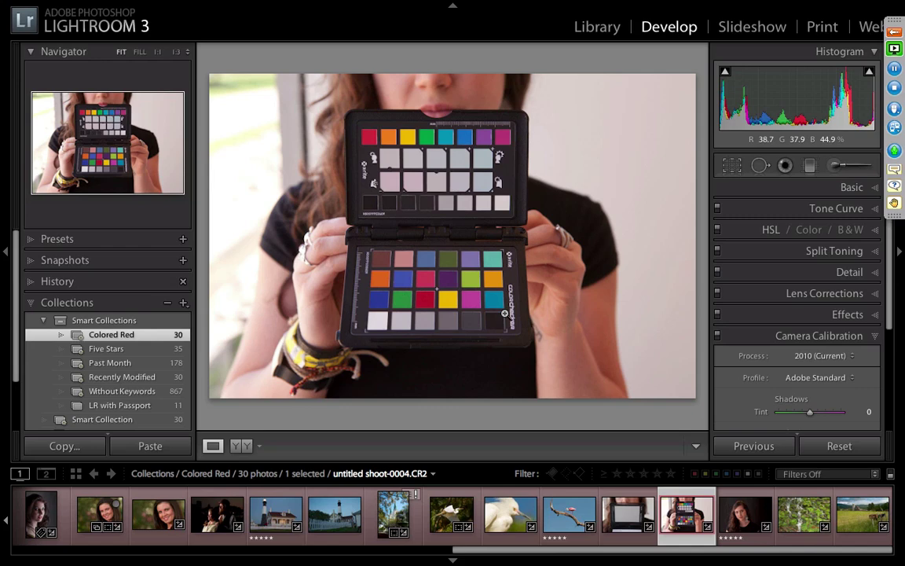
# - Export untitled shoot-0004.CR2 with the ColorChecker Passport preset, saving the DNG profile as "Canon 5D Ambient Studio"
pyautogui.click(112, 8)
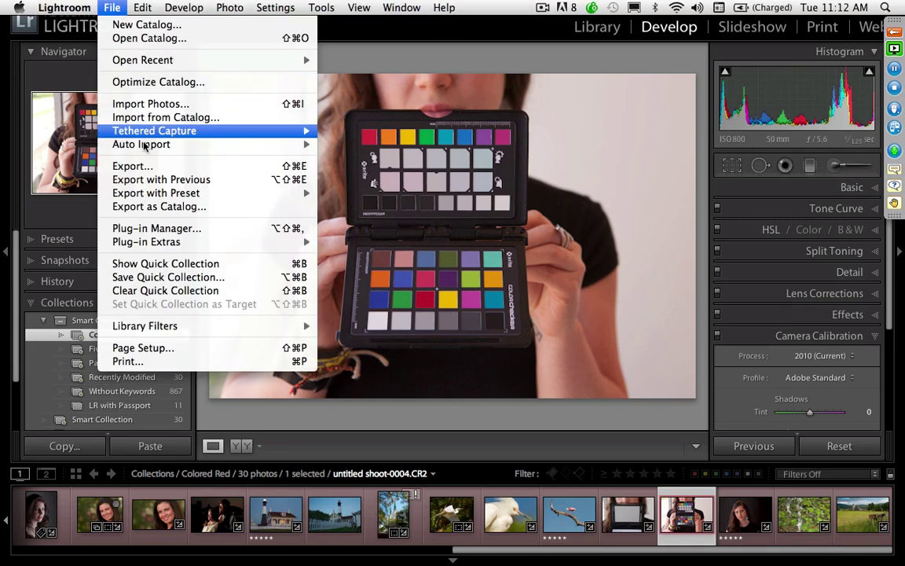
pyautogui.moveTo(143, 194)
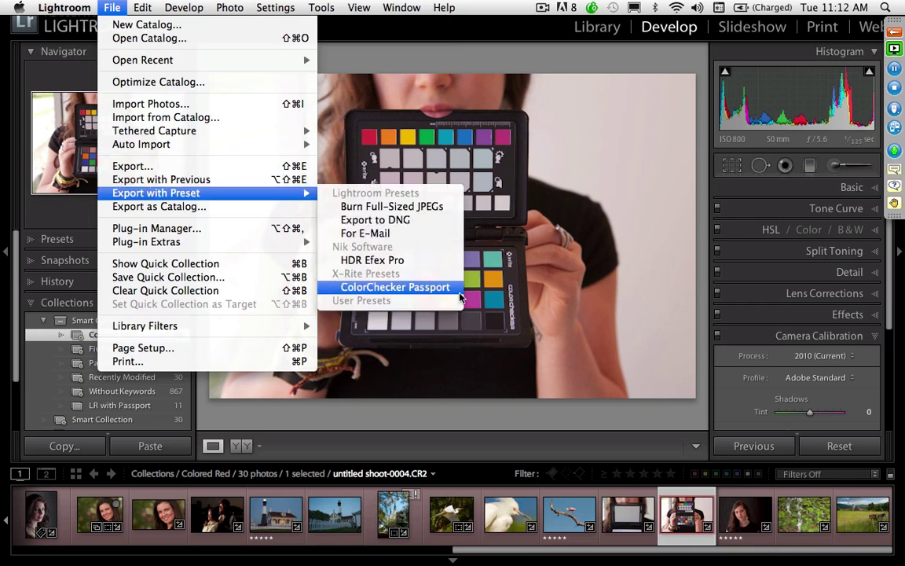
pyautogui.click(396, 287)
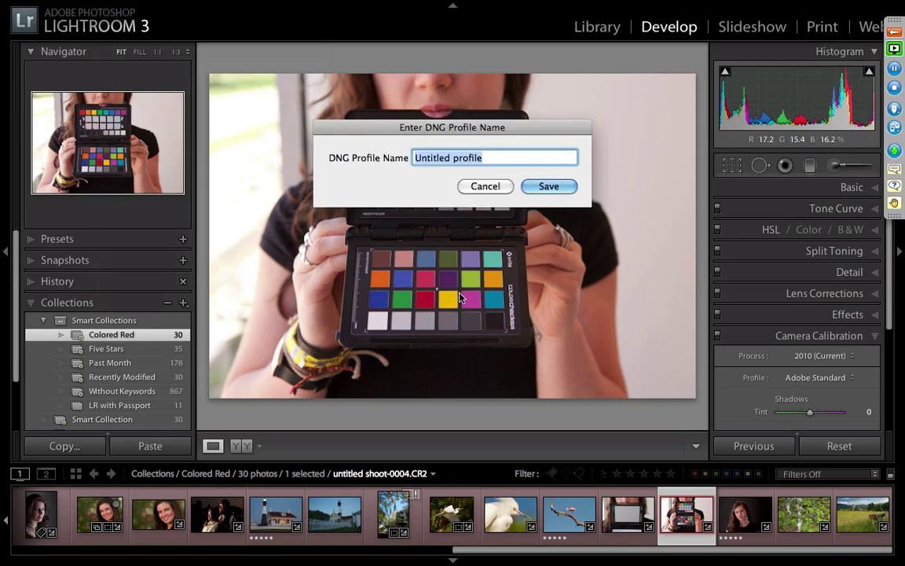
pyautogui.write('Cano')
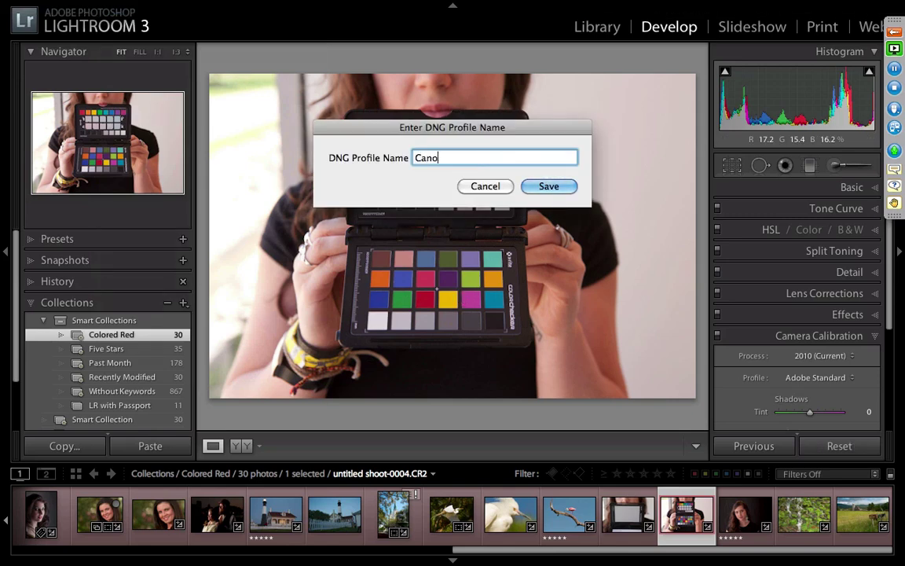
pyautogui.write('n 5D')
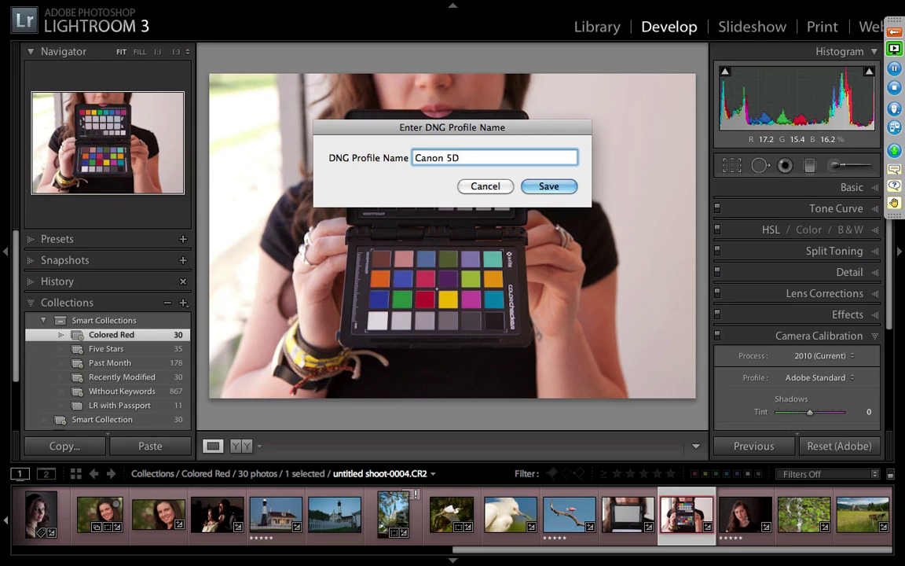
pyautogui.write('AMbient')
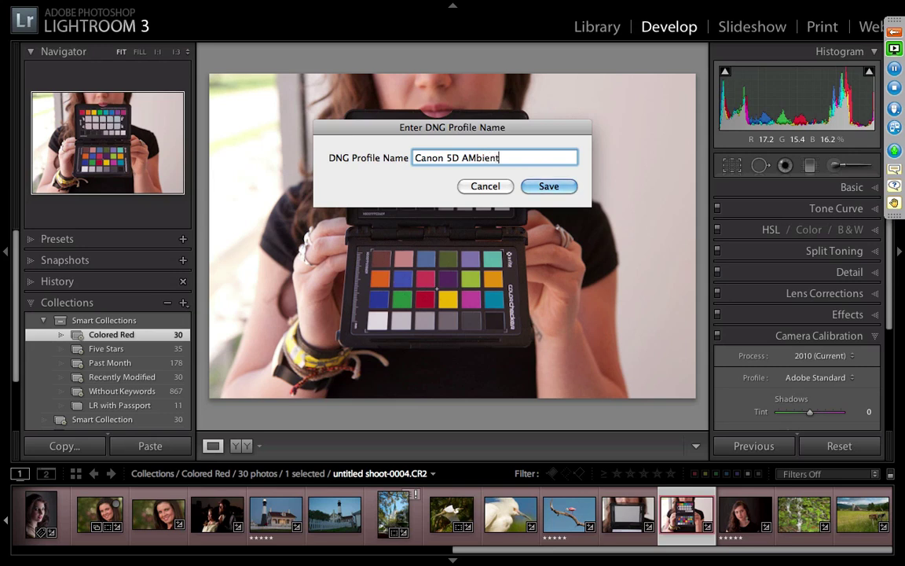
pyautogui.press('BackSpace')
pyautogui.press('BackSpace')
pyautogui.press('BackSpace')
pyautogui.press('BackSpace')
pyautogui.press('BackSpace')
pyautogui.press('BackSpace')
pyautogui.write('mbient Studio')
pyautogui.click(551, 187)
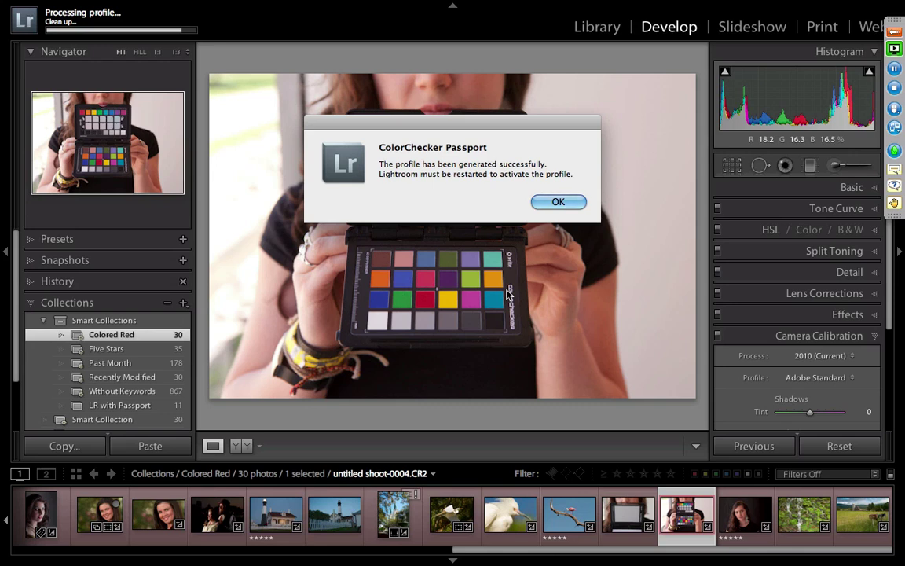
pyautogui.click(552, 201)
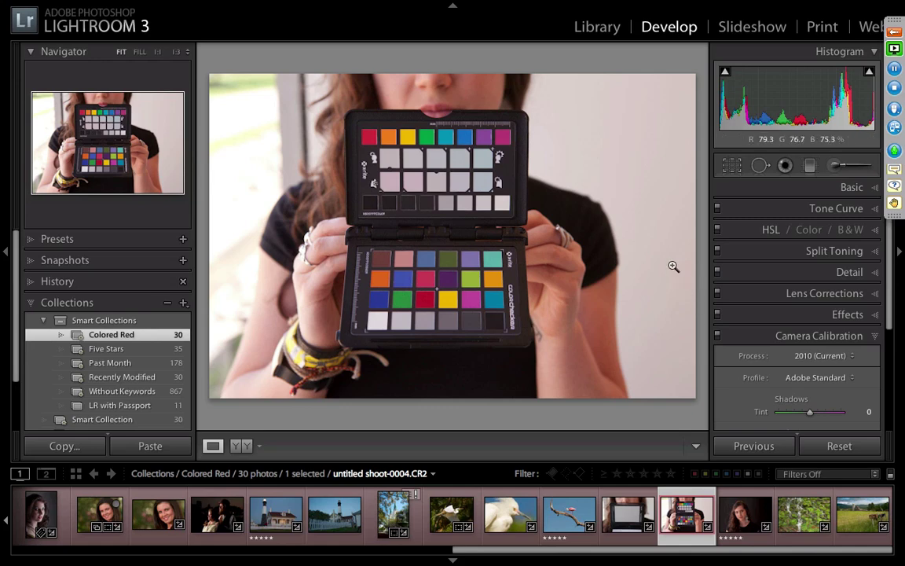
# - Try the white balance from the chart's yellow patch, and resample it from the light gray patch beside the white one
pyautogui.press('w')
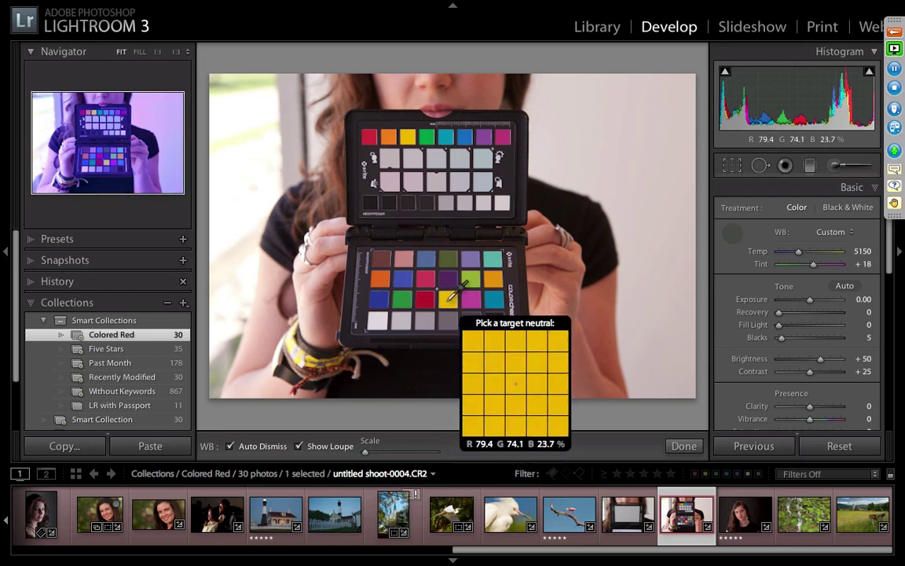
pyautogui.click(446, 302)
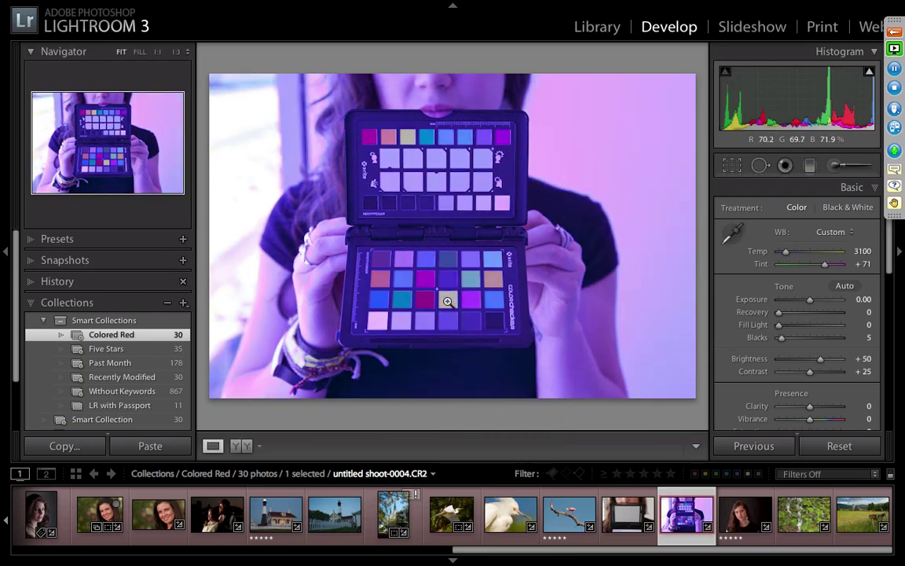
pyautogui.press('w')
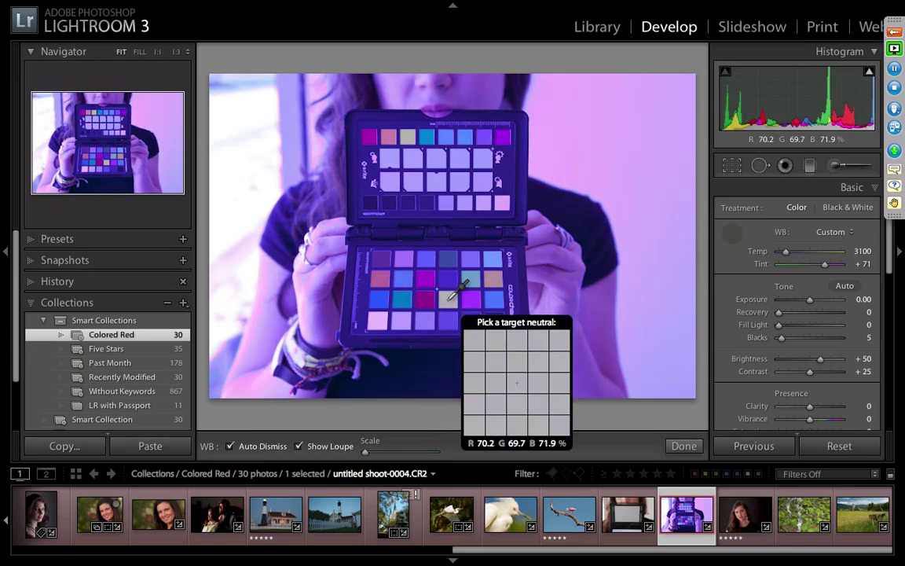
pyautogui.click(401, 316)
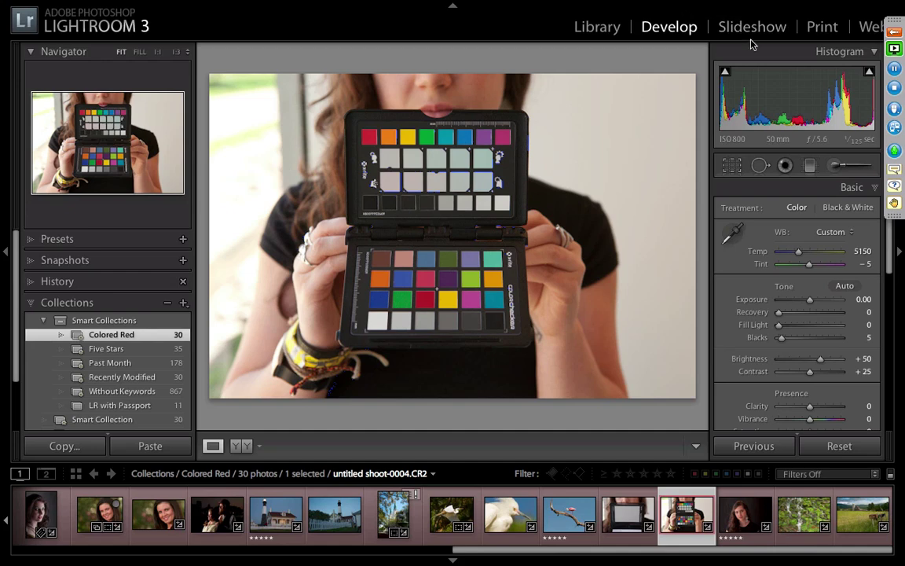
# - Compare the 5D Studio Ambient and Adobe Standard calibration profiles on the chart photo, finishing with 5D Studio Ambient applied
pyautogui.moveTo(885, 246); pyautogui.dragTo(881, 380)
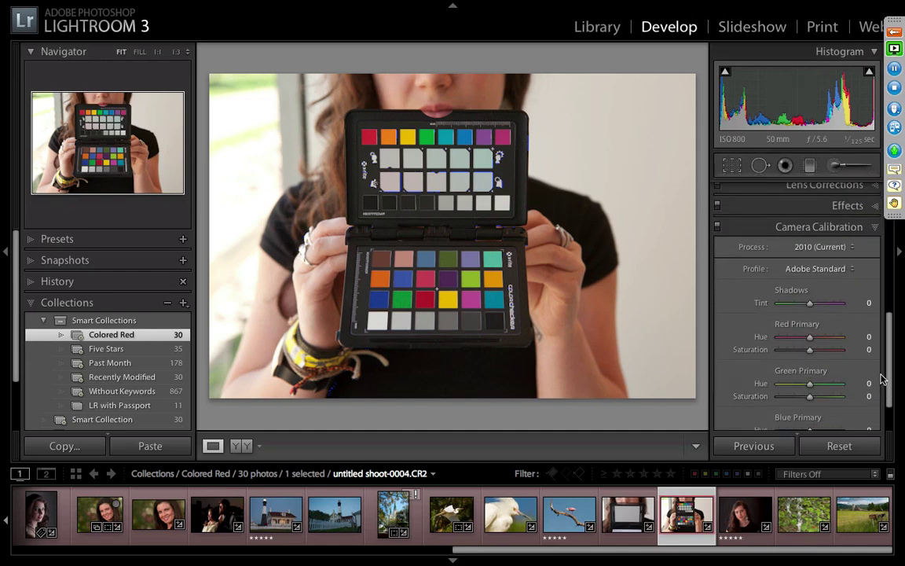
pyautogui.click(829, 271)
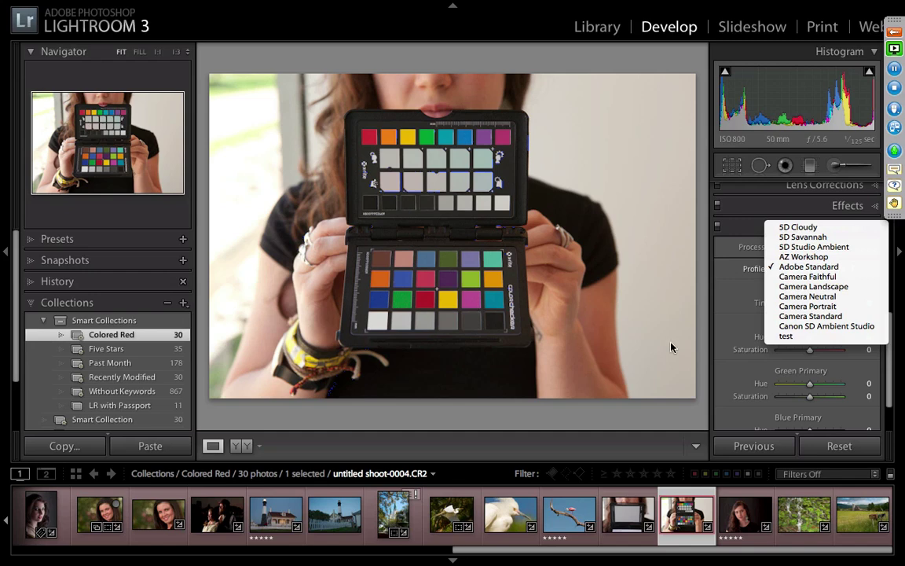
pyautogui.click(799, 247)
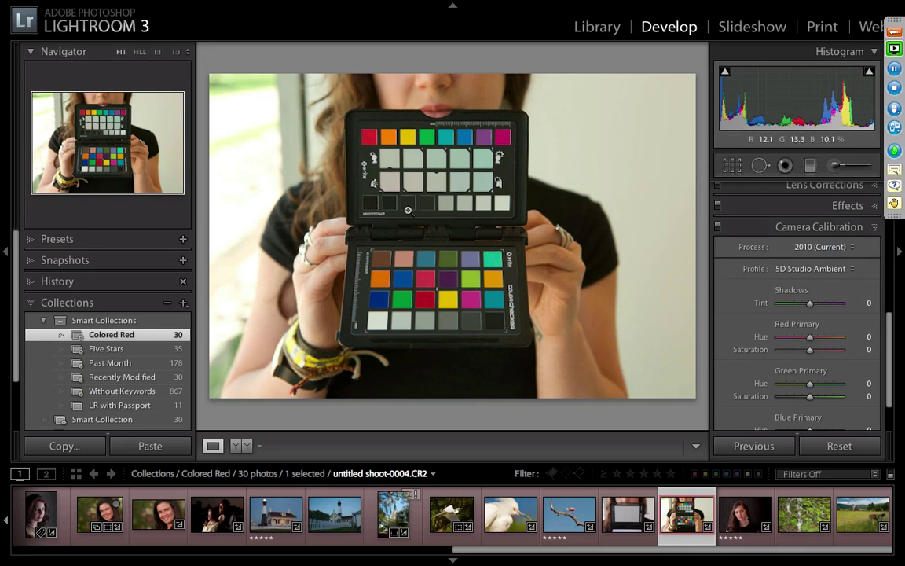
pyautogui.click(810, 268)
pyautogui.click(804, 287)
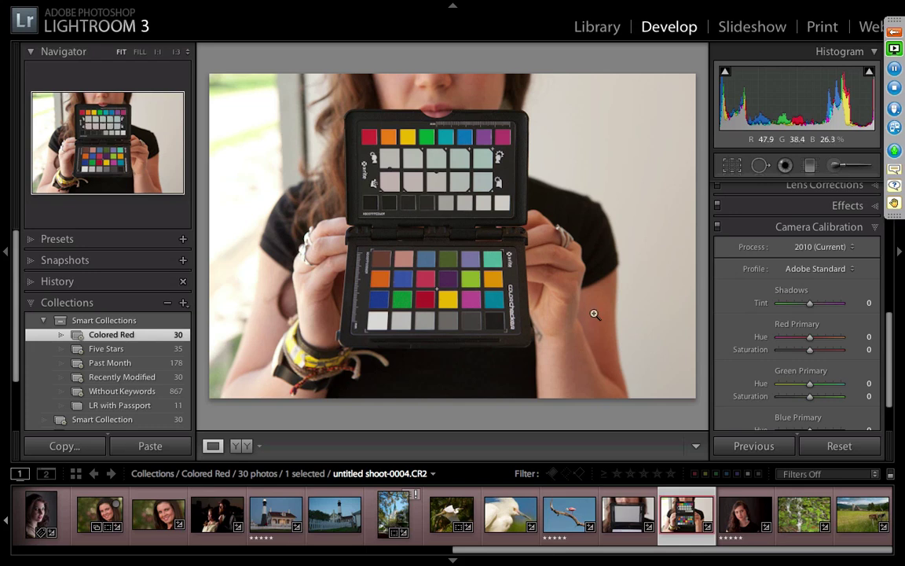
pyautogui.click(816, 268)
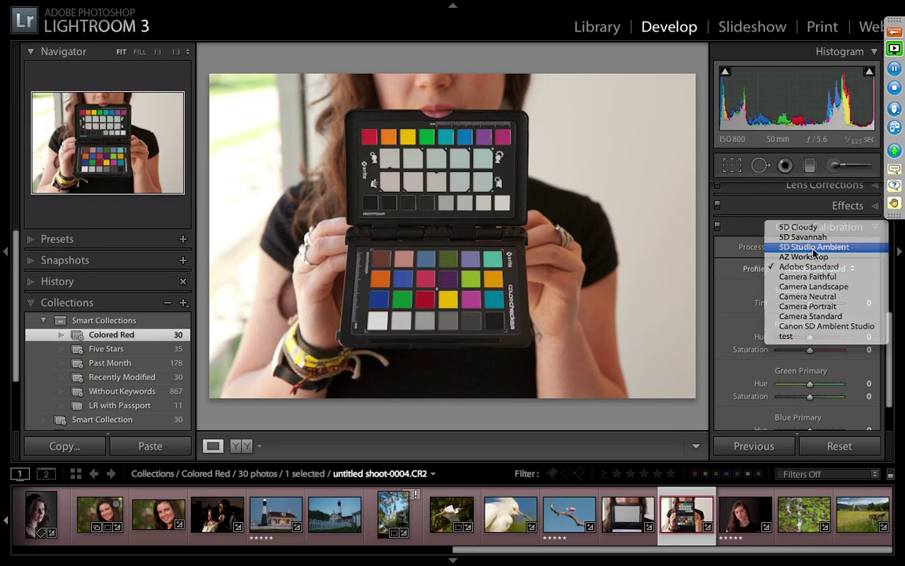
pyautogui.click(815, 249)
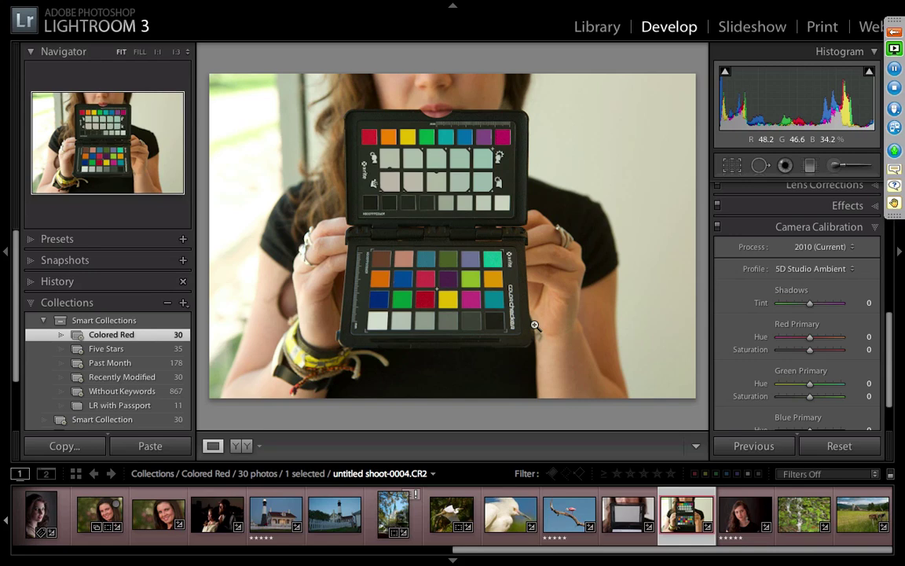
# - Try a white balance sample from the background wall, and resample it from the first patch in the chart's upper light row
pyautogui.press('w')
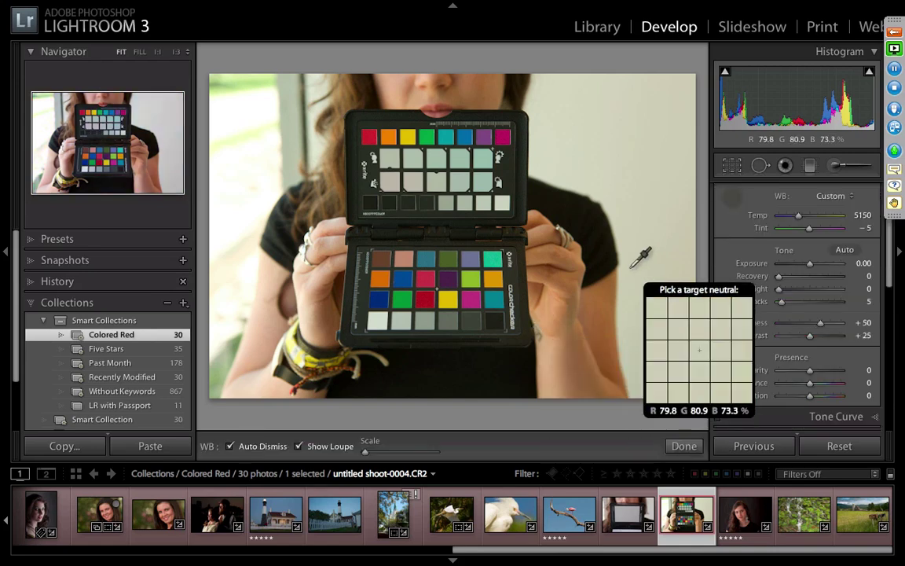
pyautogui.click(673, 154)
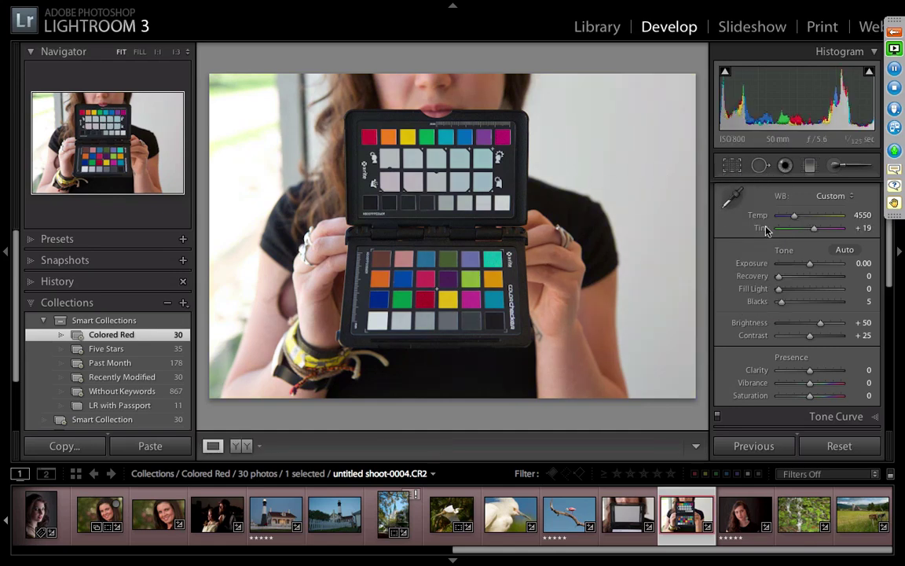
pyautogui.click(735, 201)
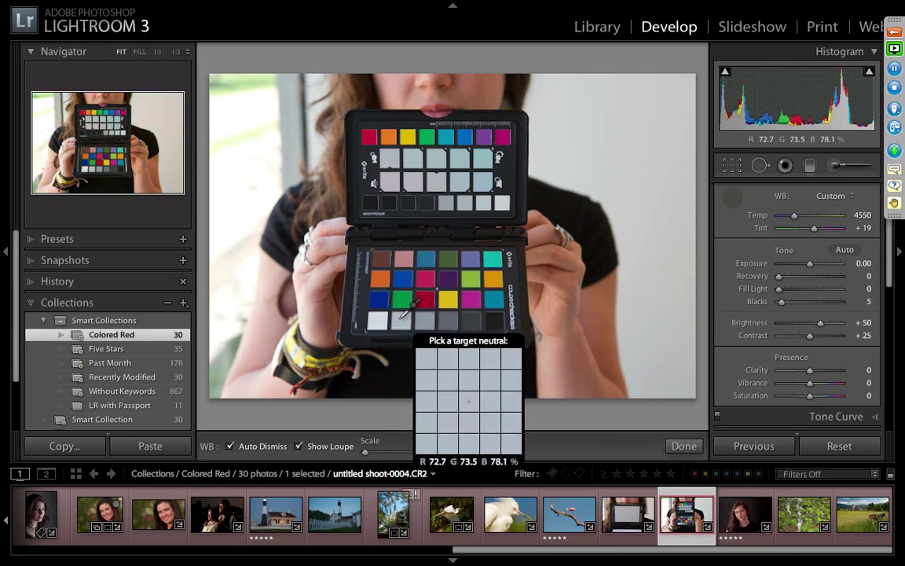
pyautogui.click(389, 158)
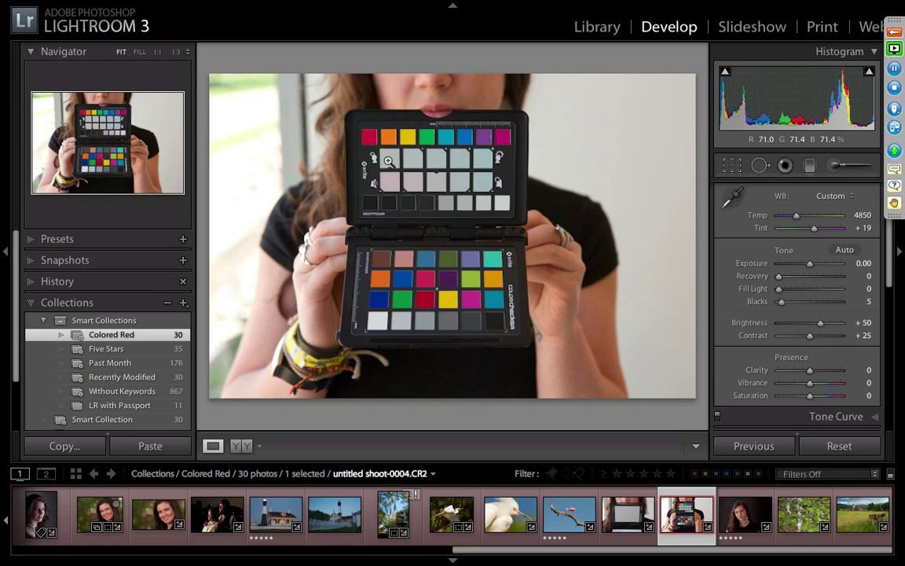
# - Synchronize the White Balance and Calibration settings from untitled shoot-0004.CR2 to untitled shoot-0003.CR2 and untitled shoot-0018.CR2
pyautogui.keyDown('shift'); pyautogui.click(747, 514); pyautogui.keyUp('shift')
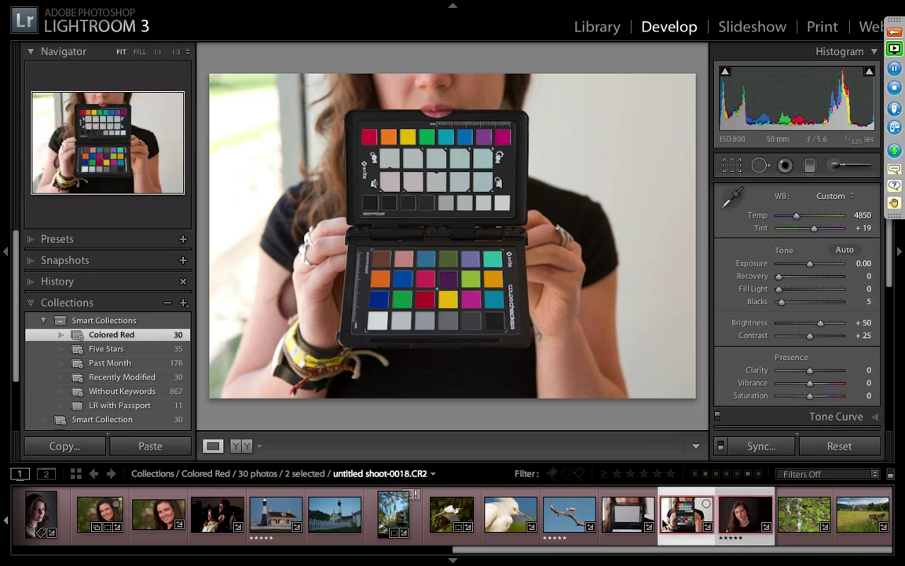
pyautogui.keyDown('ctrl'); pyautogui.click(628, 513); pyautogui.keyUp('ctrl')
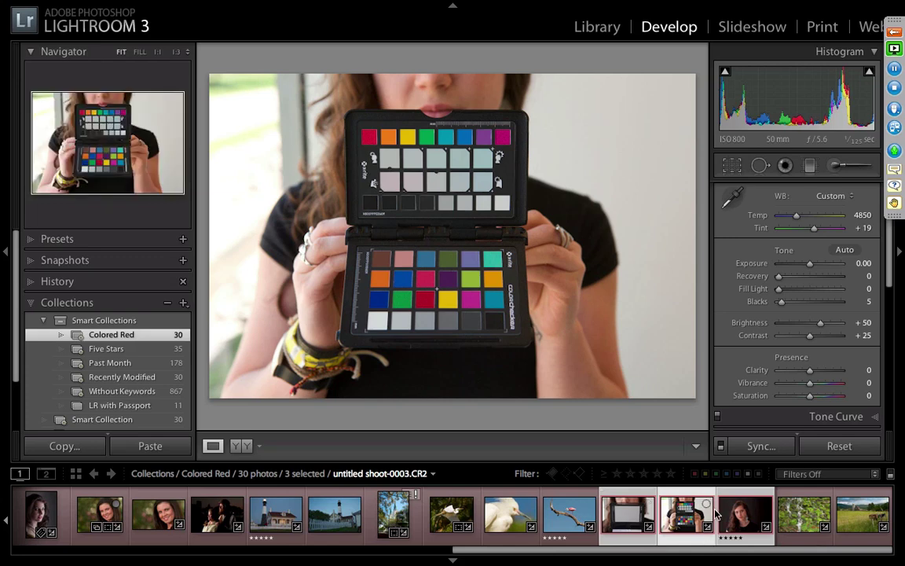
pyautogui.click(764, 447)
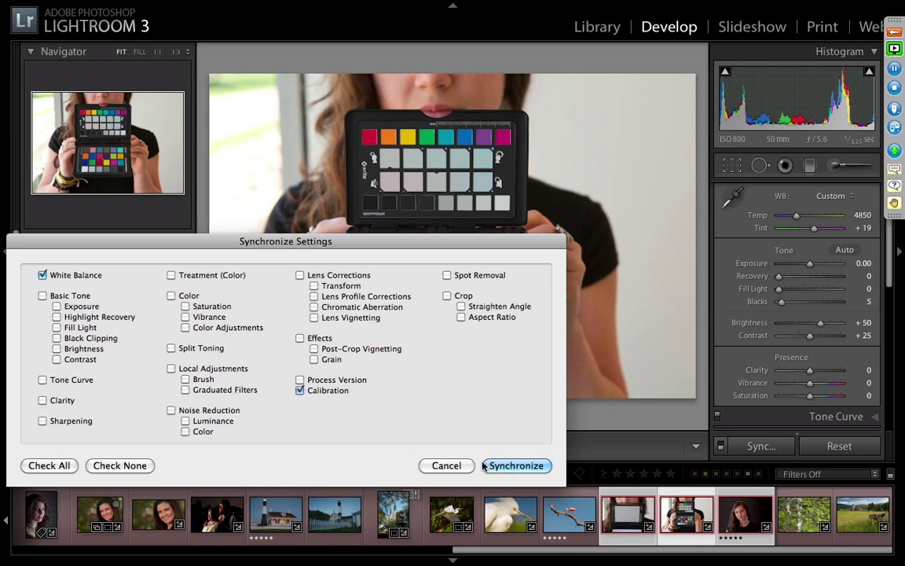
pyautogui.click(459, 466)
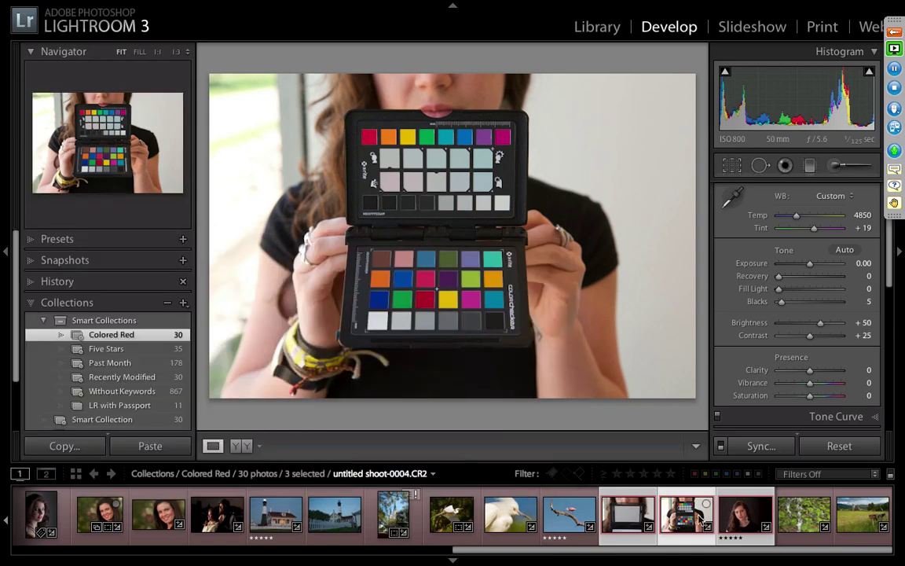
pyautogui.click(745, 515)
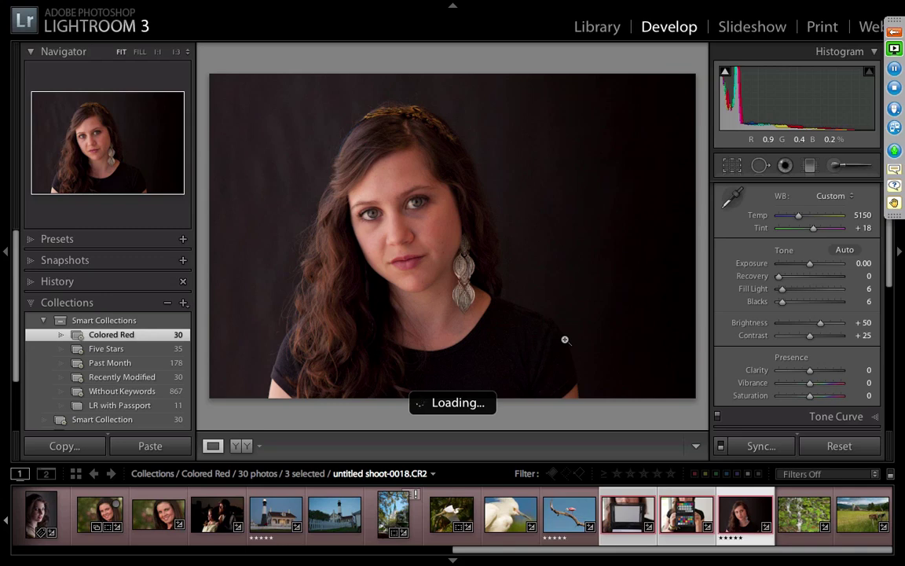
pyautogui.click(687, 515)
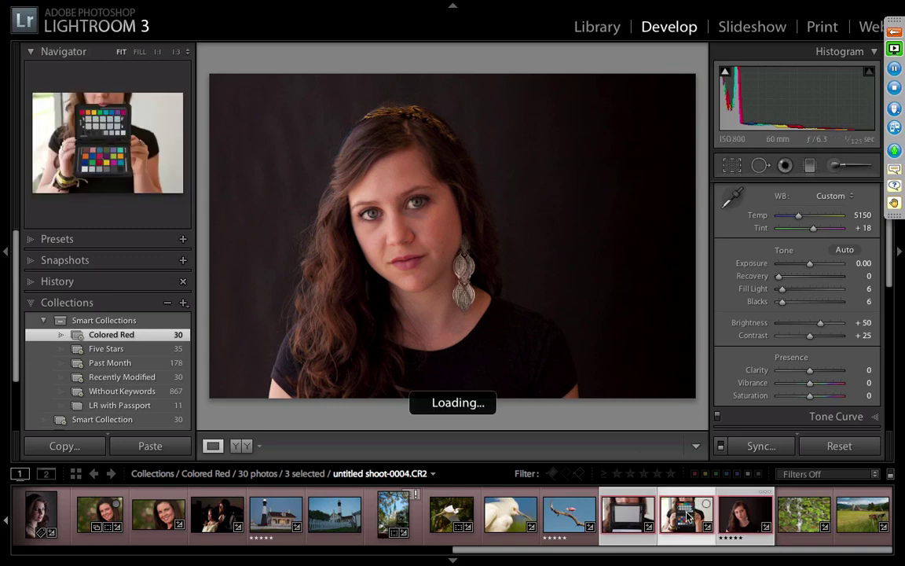
pyautogui.click(759, 447)
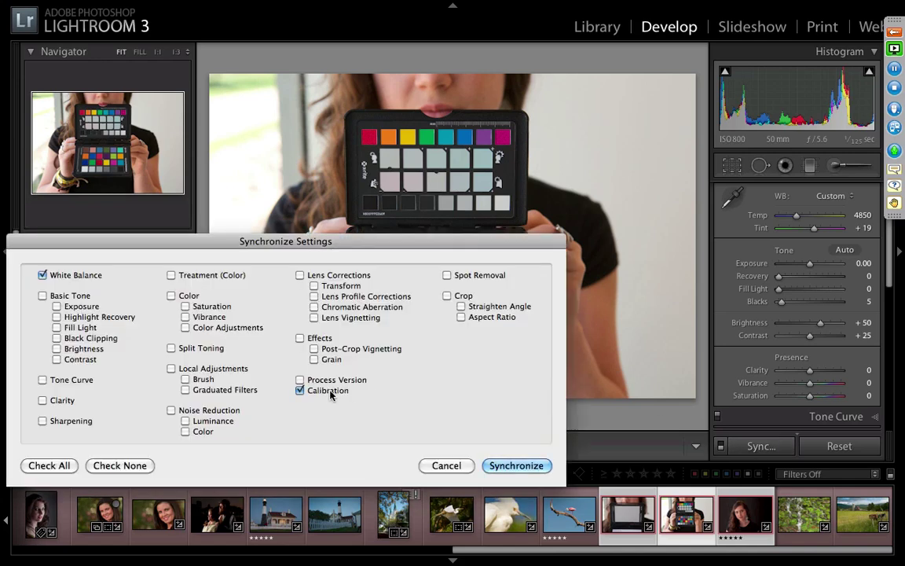
pyautogui.click(503, 465)
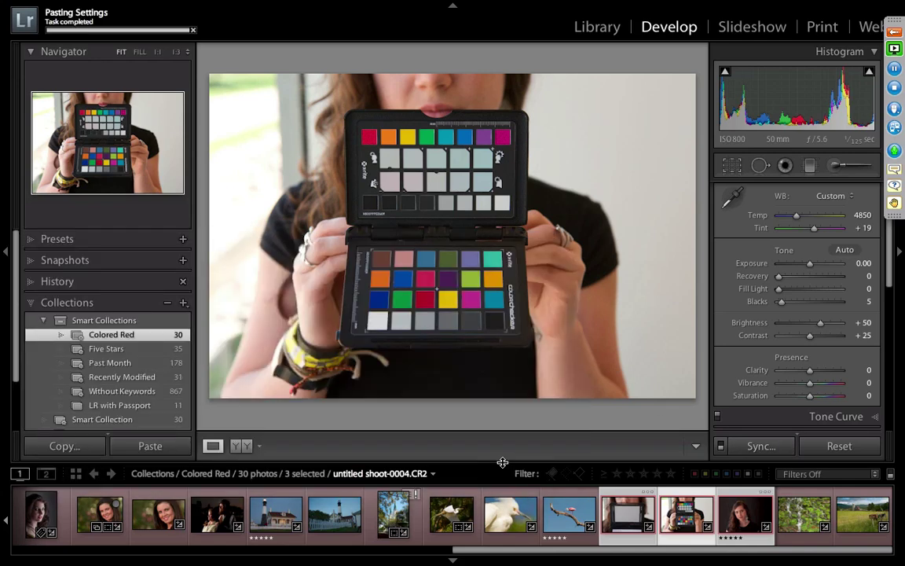
# - Compare the 5D Studio Ambient and Adobe Standard calibration profiles on the portrait untitled shoot-0018.CR2, finishing with 5D Studio Ambient applied
pyautogui.click(745, 517)
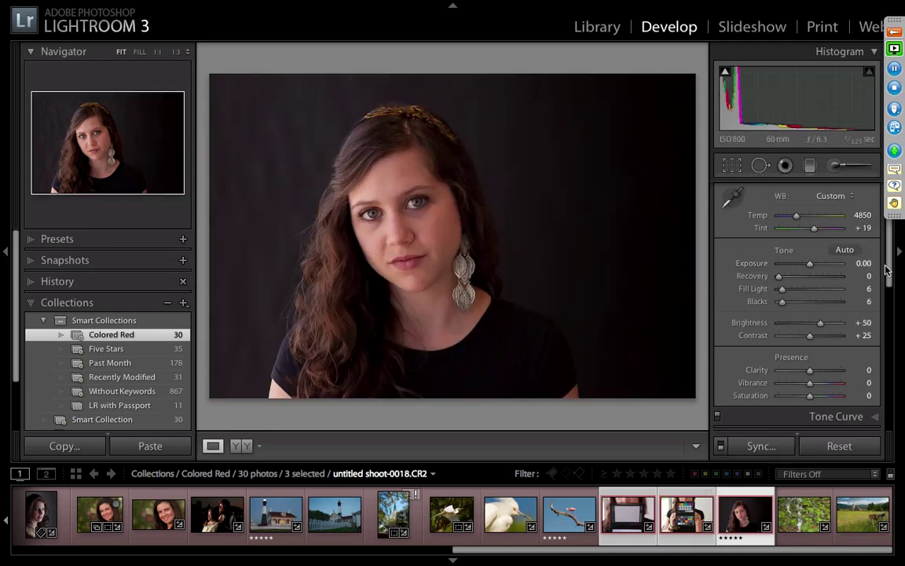
pyautogui.scroll(-10, 892, 379)
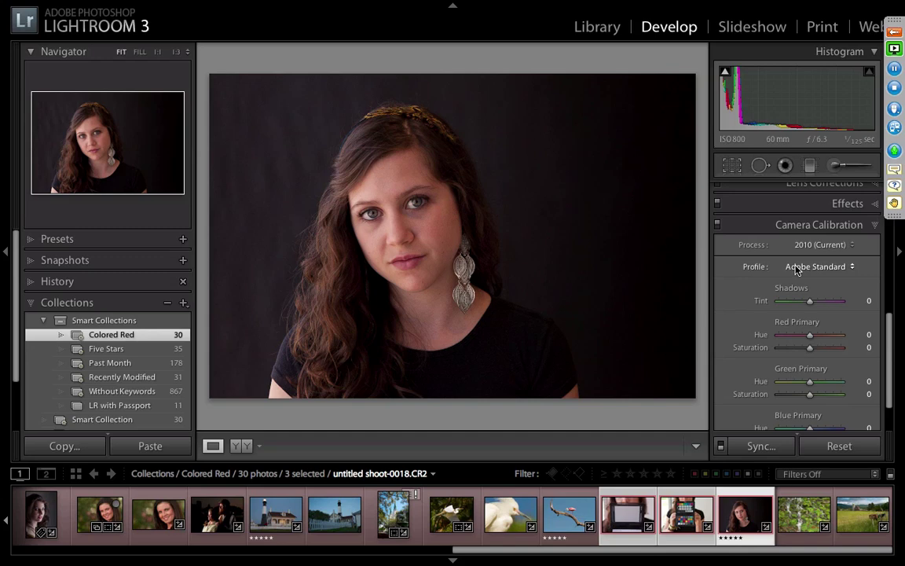
pyautogui.click(797, 269)
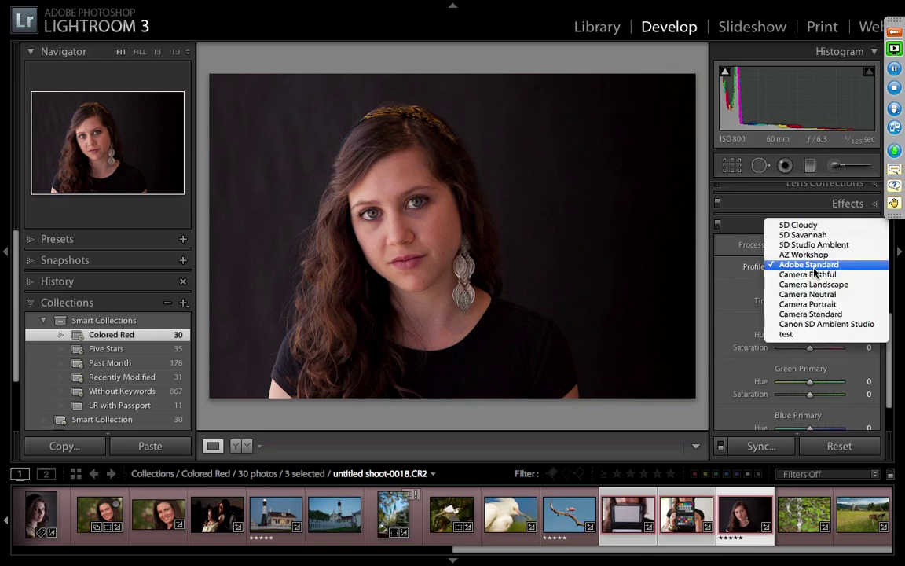
pyautogui.click(828, 245)
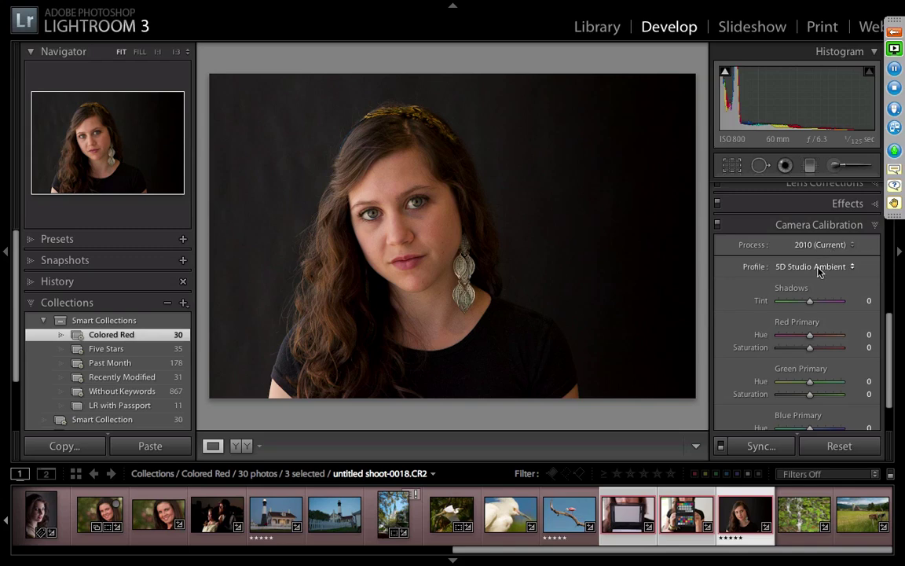
pyautogui.click(821, 267)
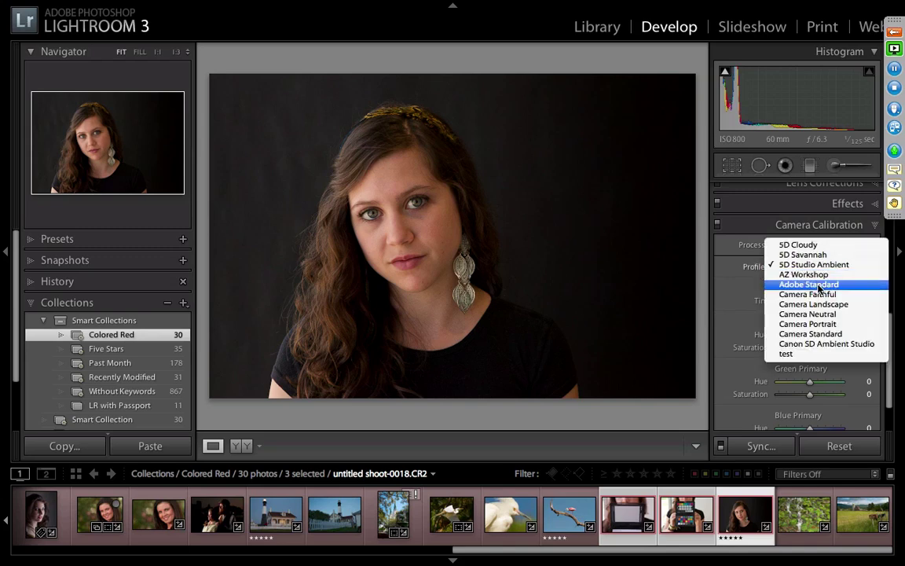
pyautogui.click(819, 285)
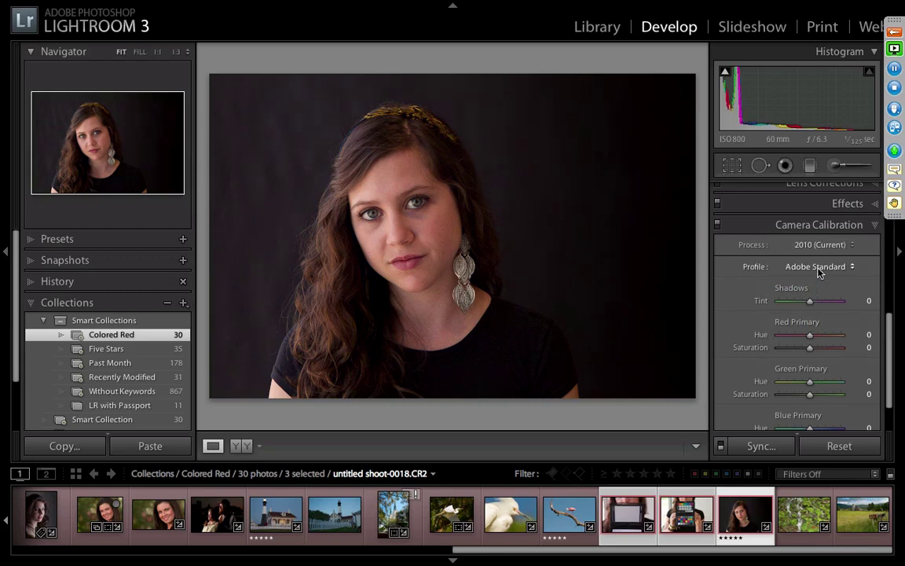
pyautogui.click(819, 267)
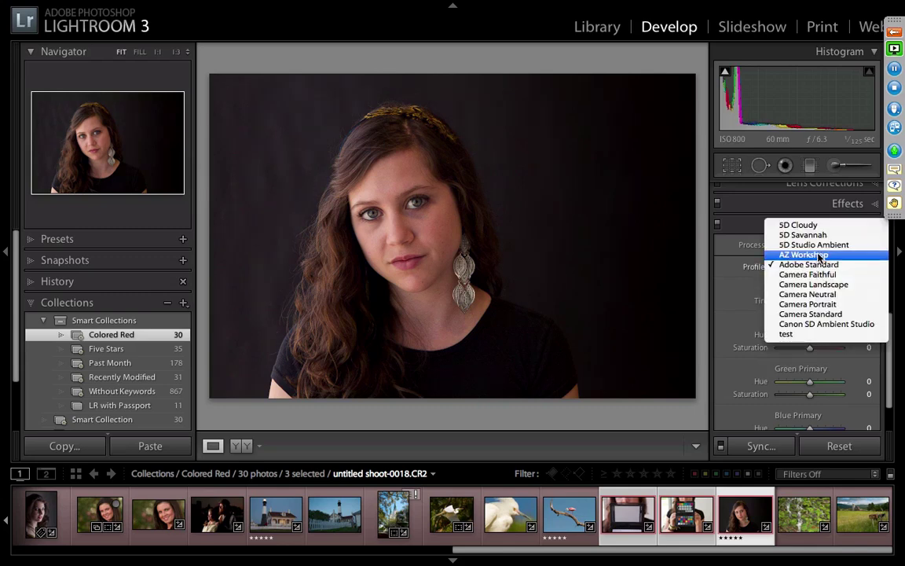
pyautogui.click(818, 245)
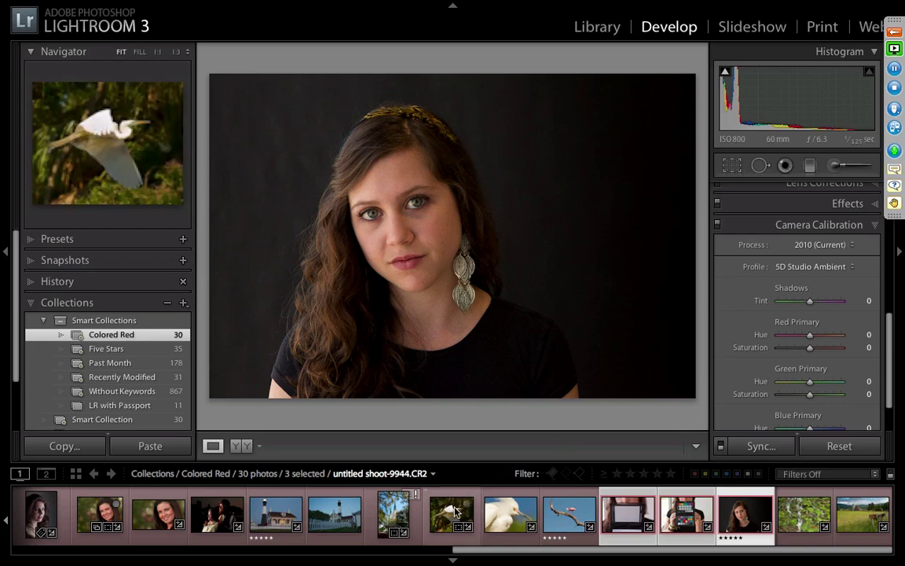
# - Examine which calibration profiles are available for the egret close-up untitled shoot-0006.CR2 and for the chart photo untitled shoot-0004.CR2
pyautogui.click(506, 519)
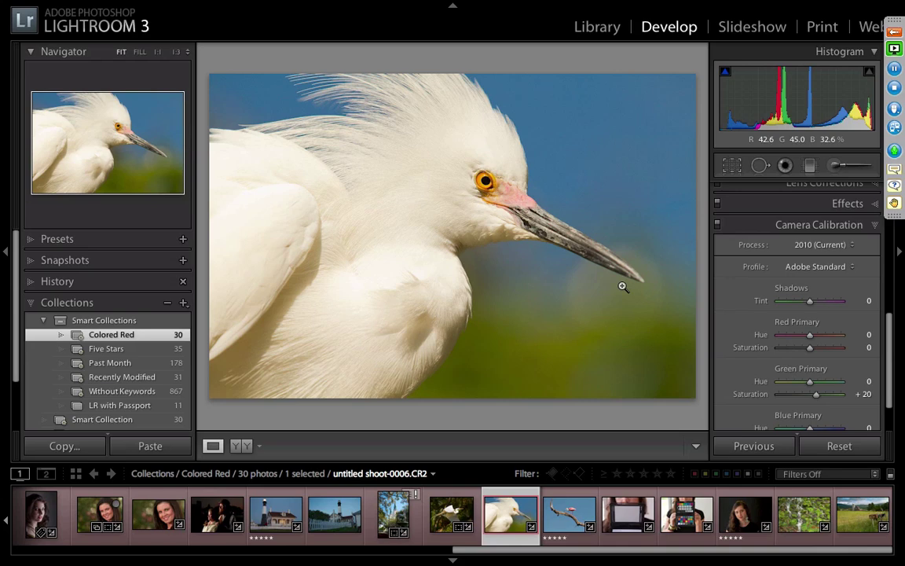
pyautogui.click(829, 268)
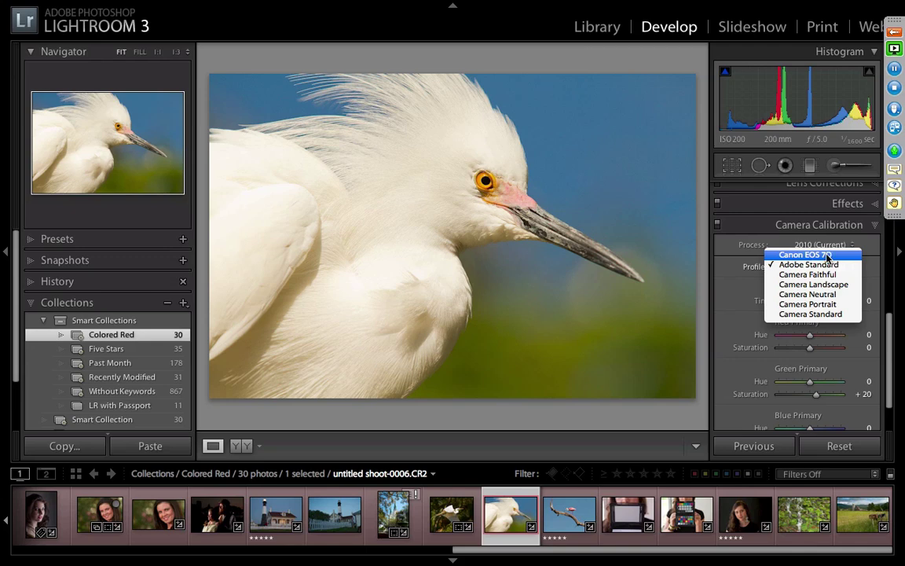
pyautogui.click(707, 273)
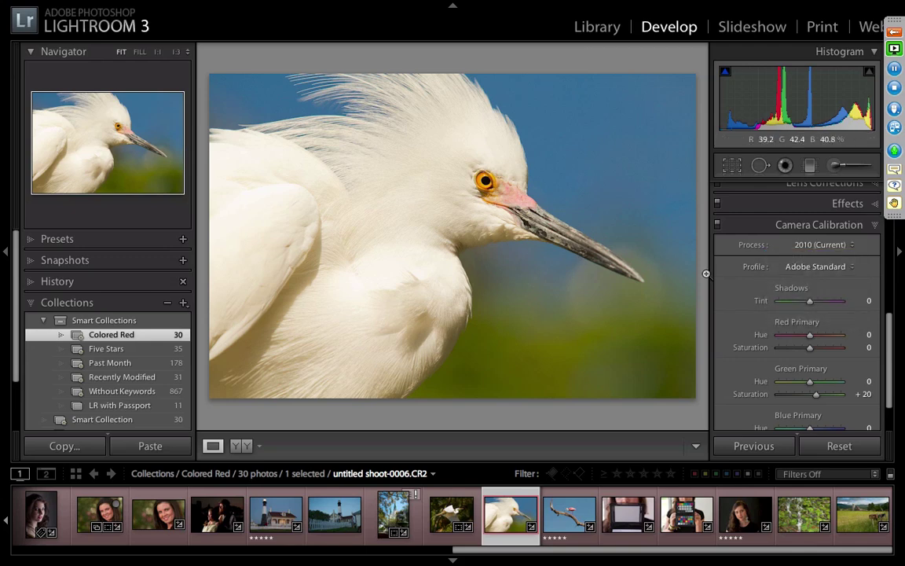
pyautogui.click(816, 267)
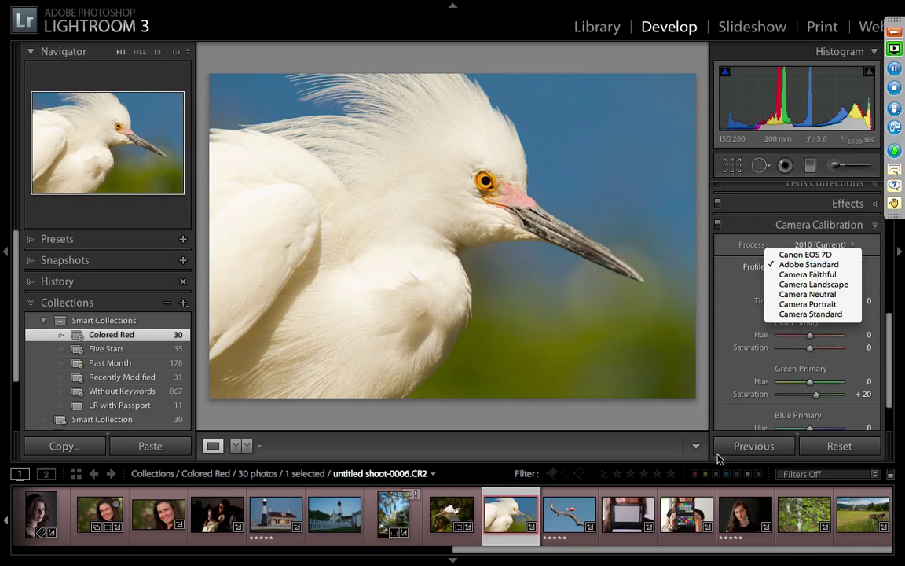
pyautogui.click(629, 452)
pyautogui.click(687, 515)
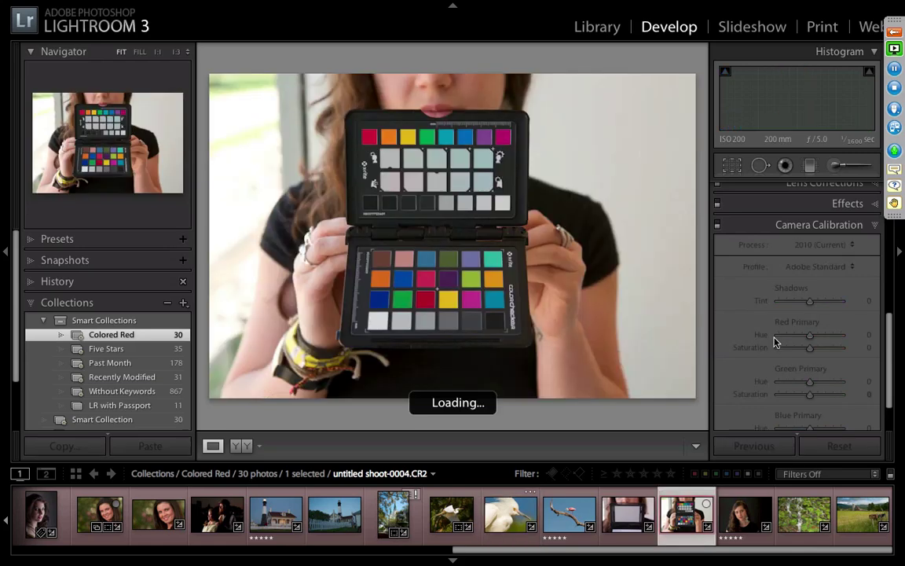
pyautogui.click(812, 268)
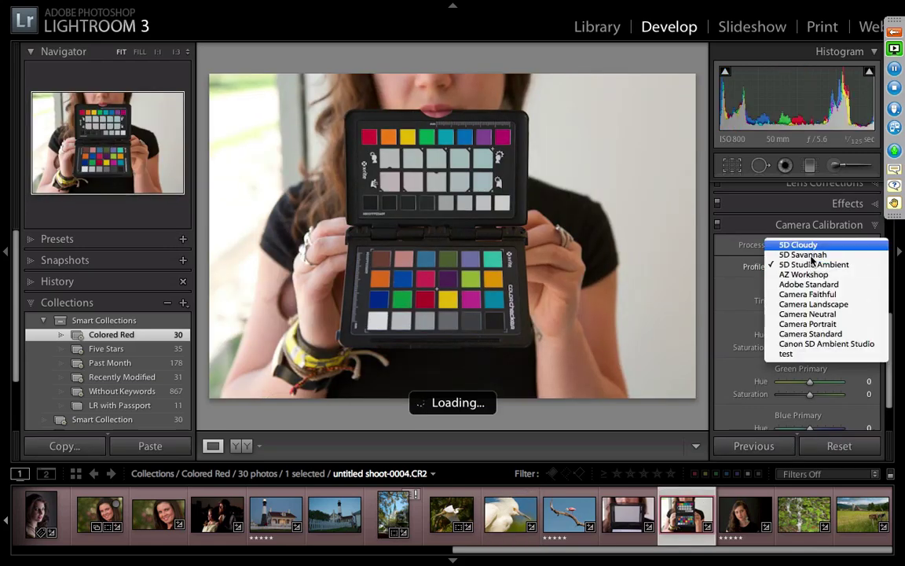
pyautogui.click(808, 263)
# - Compare the Canon EOS 7D and Adobe Standard profiles on the egret close-up untitled shoot-0006.CR2, finishing with Canon EOS 7D applied
pyautogui.click(509, 521)
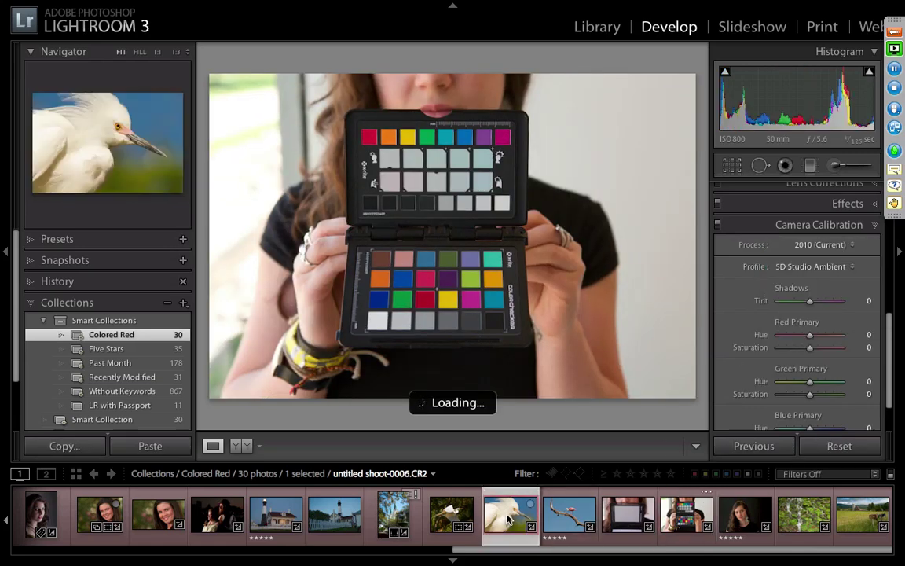
pyautogui.click(835, 267)
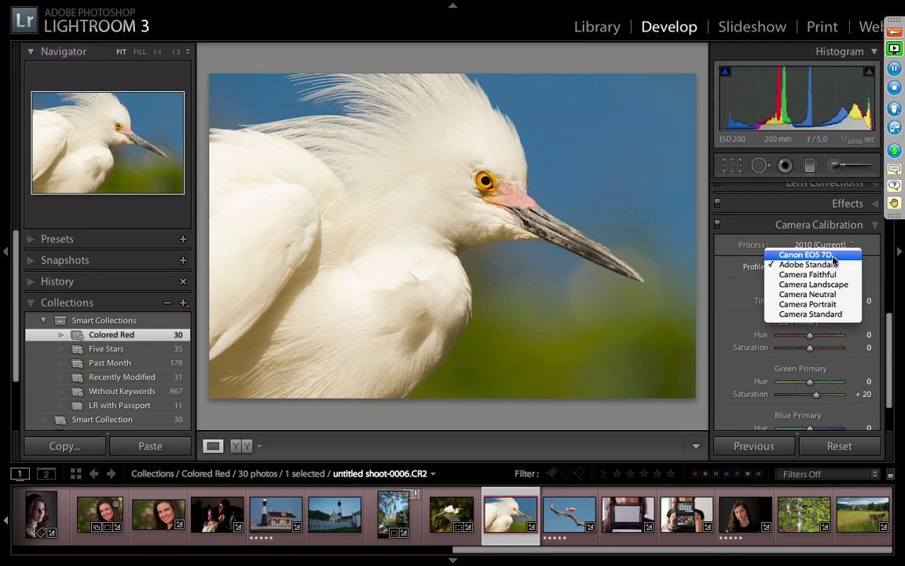
pyautogui.click(806, 255)
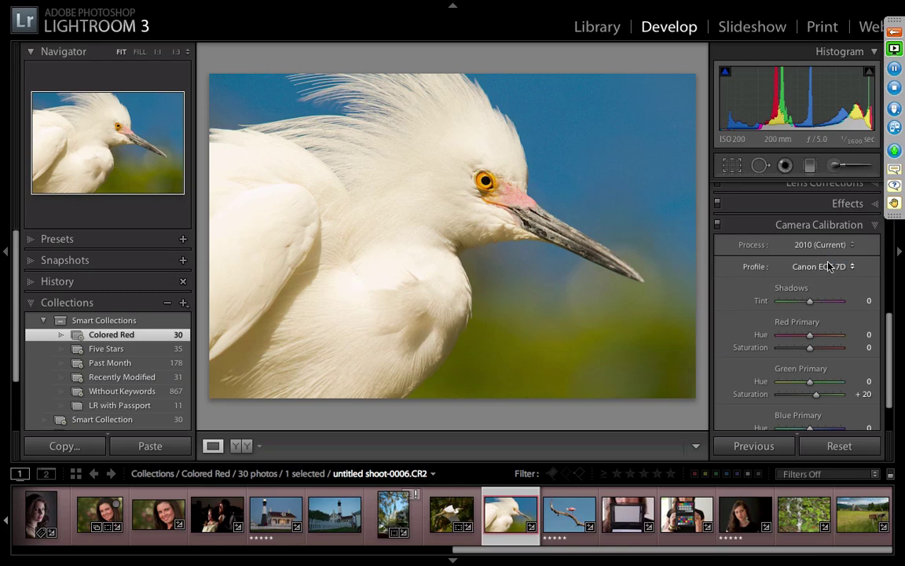
pyautogui.click(824, 268)
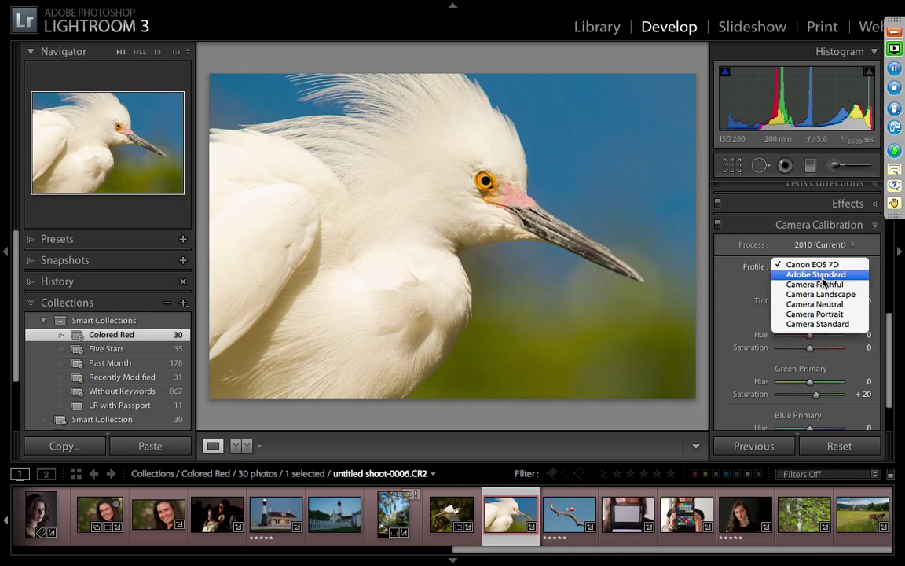
pyautogui.click(824, 275)
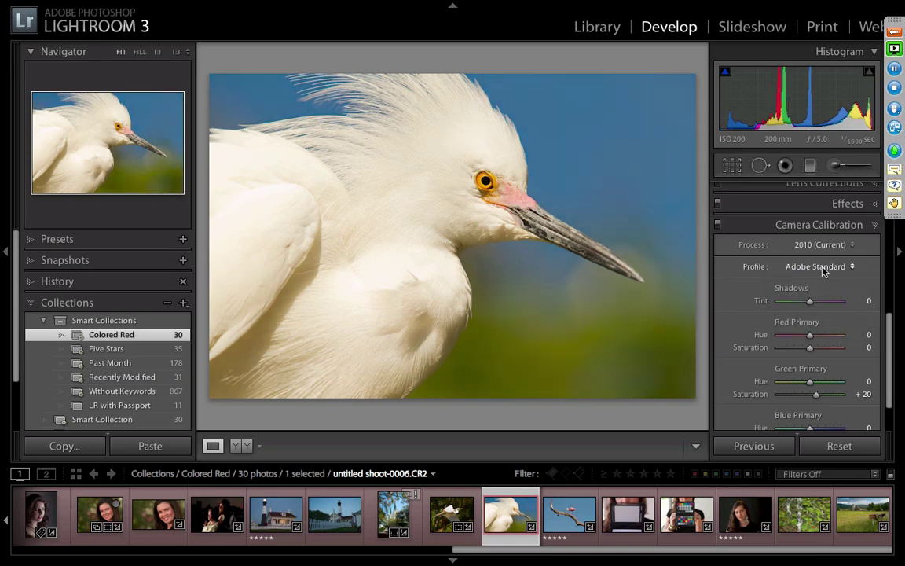
pyautogui.click(822, 268)
pyautogui.click(821, 255)
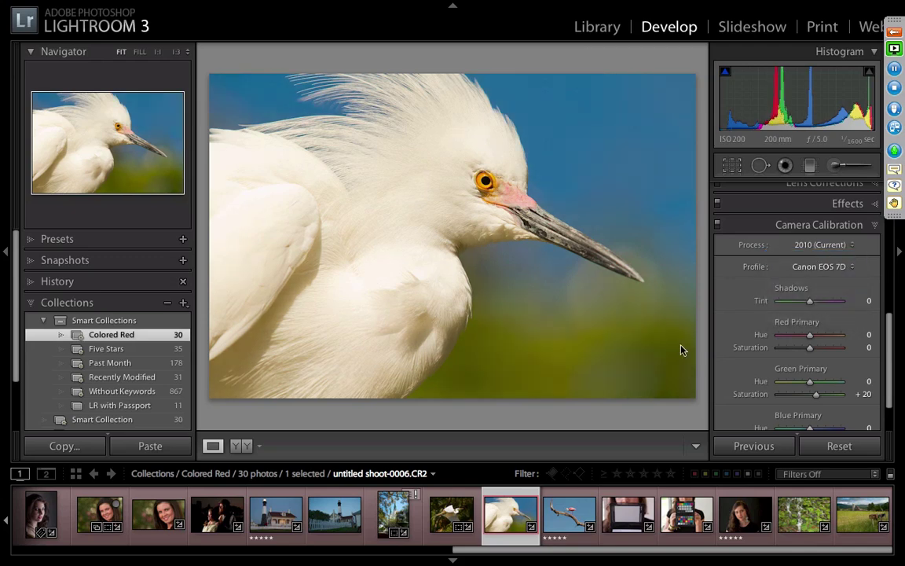
# - Compare the Canon EOS 7D and Adobe Standard profiles on the flying egret photo untitled shoot-9944.CR2, finishing with Canon EOS 7D applied
pyautogui.click(447, 522)
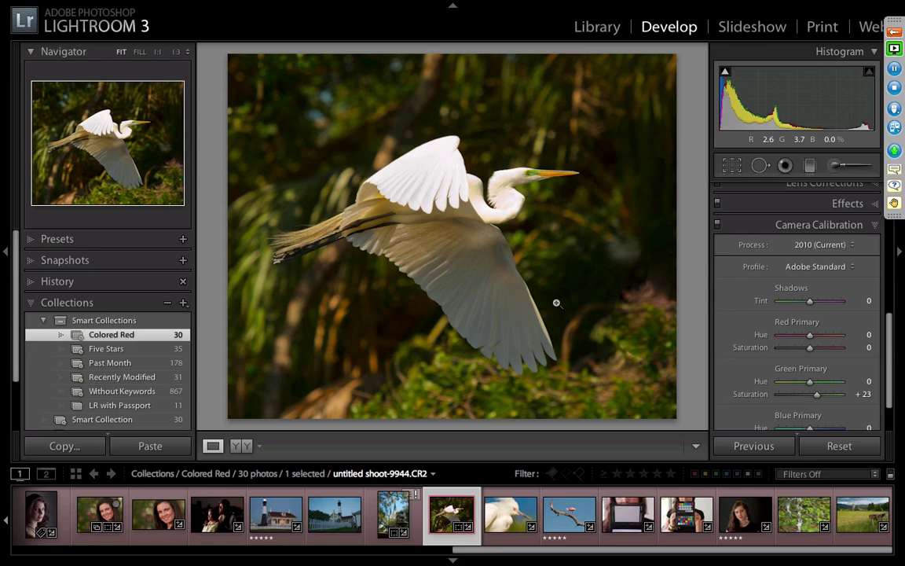
pyautogui.click(826, 267)
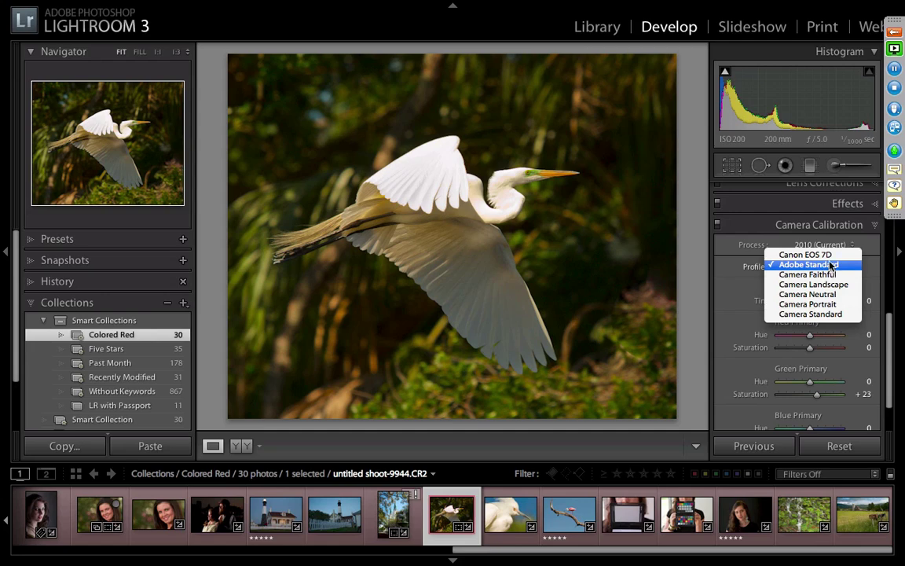
pyautogui.click(830, 256)
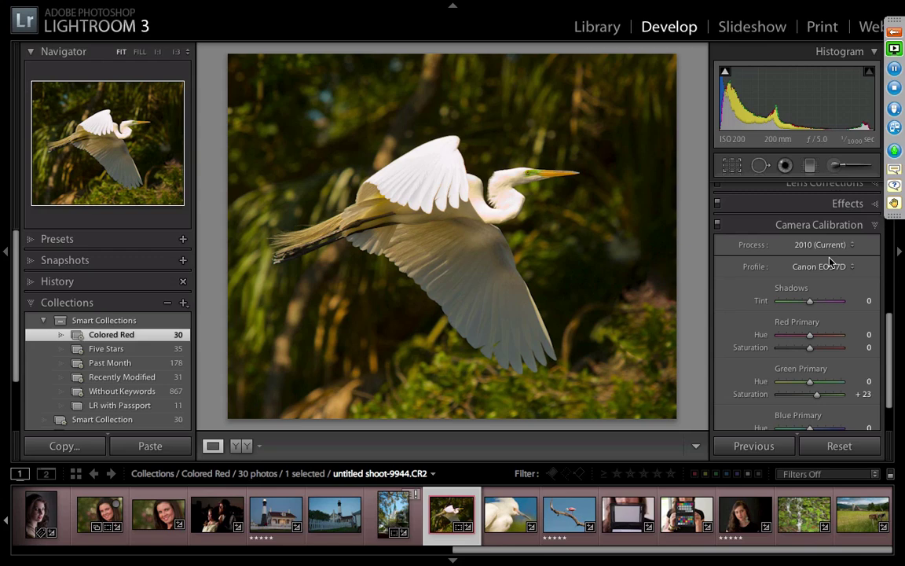
pyautogui.click(809, 267)
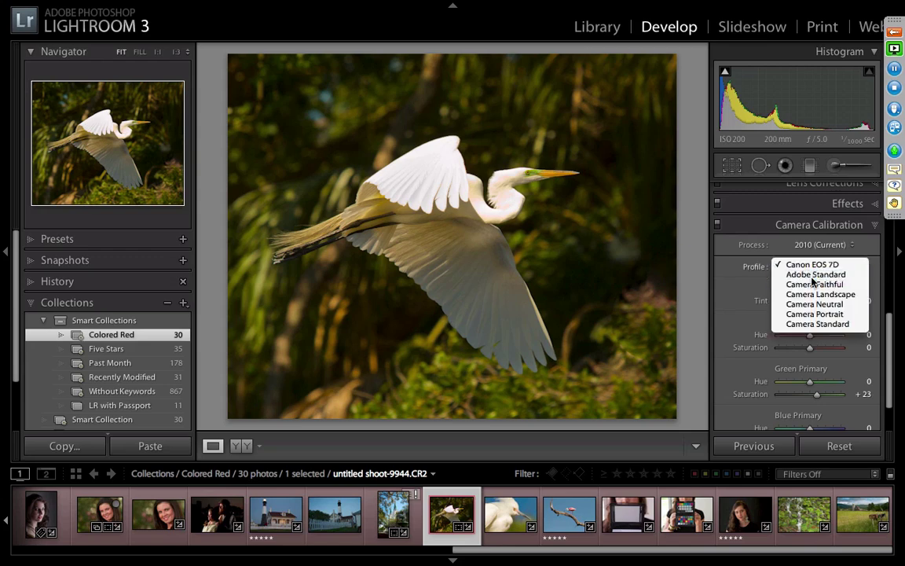
pyautogui.click(811, 277)
pyautogui.click(816, 267)
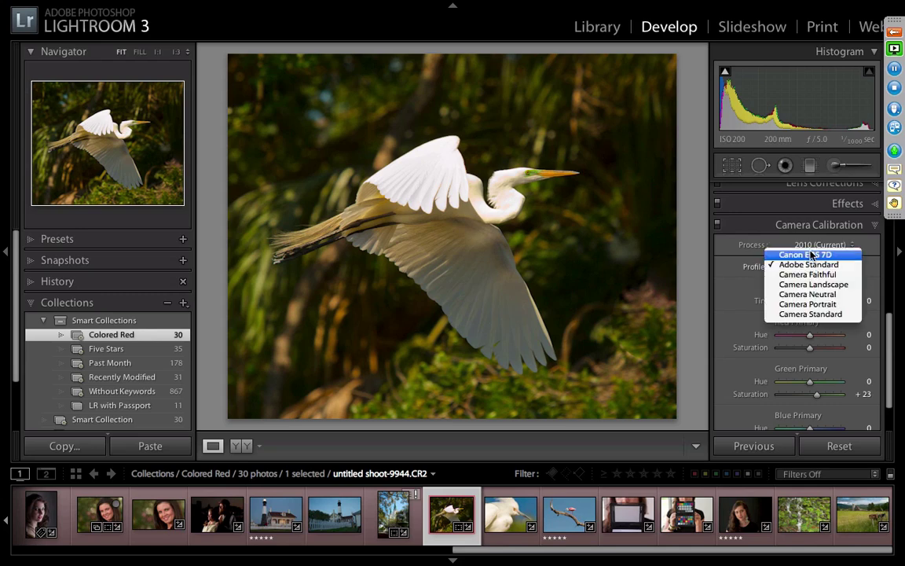
pyautogui.click(812, 254)
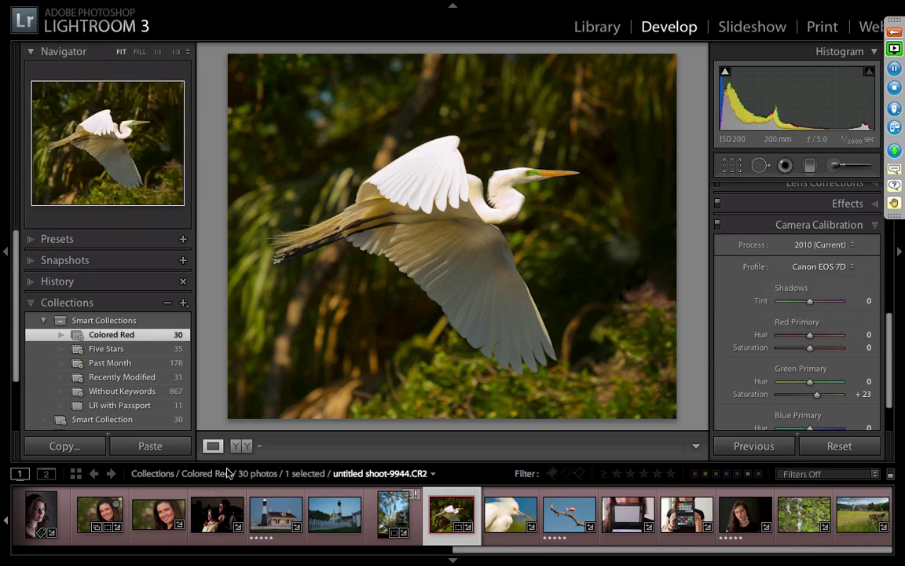
# - Compare the Canon EOS 7D and Adobe Standard profiles on the outdoor portrait numbered 9070, finishing with Canon EOS 7D applied
pyautogui.click(106, 513)
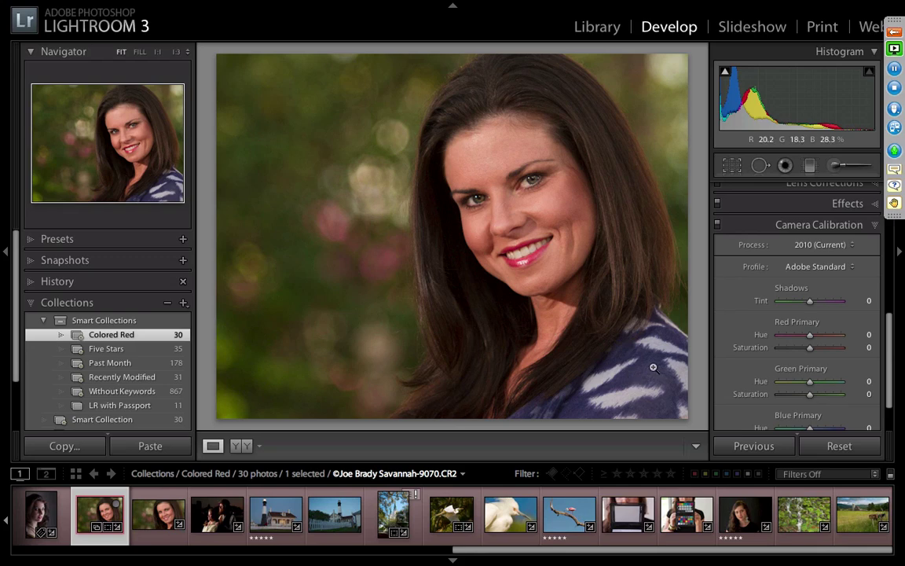
pyautogui.click(834, 271)
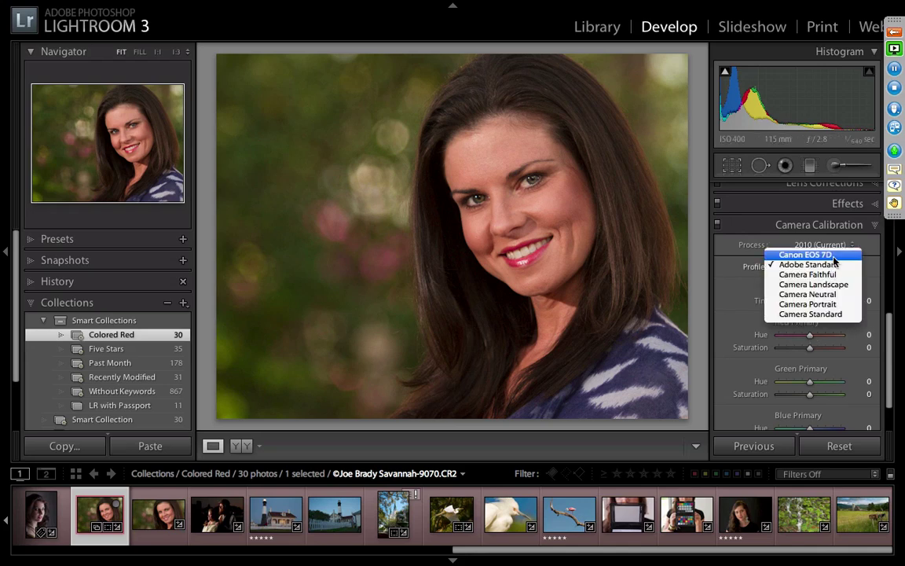
pyautogui.click(833, 257)
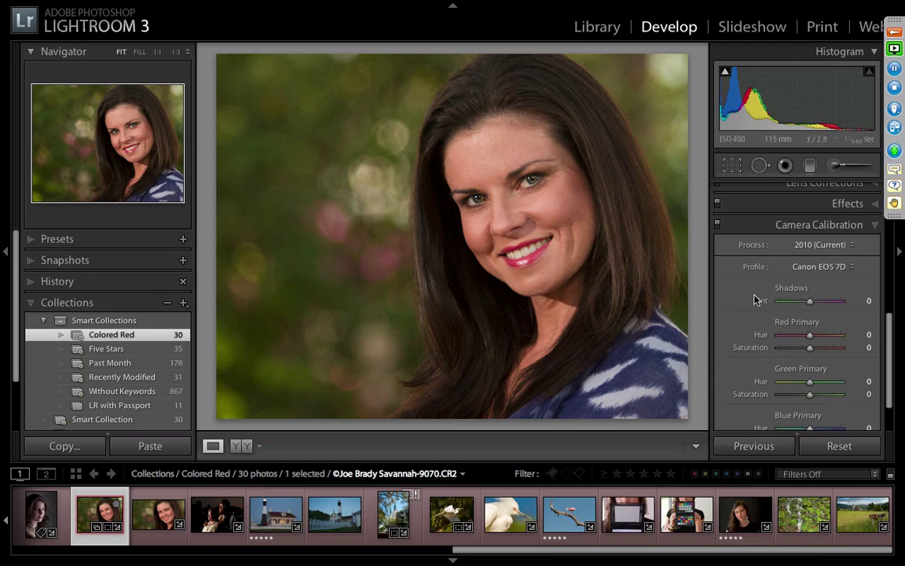
pyautogui.click(814, 264)
pyautogui.click(812, 276)
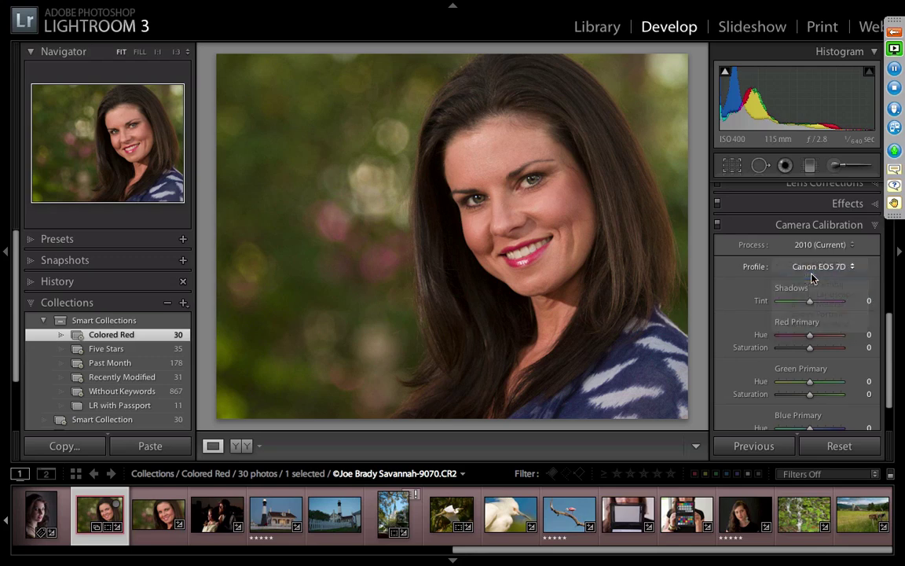
pyautogui.click(815, 267)
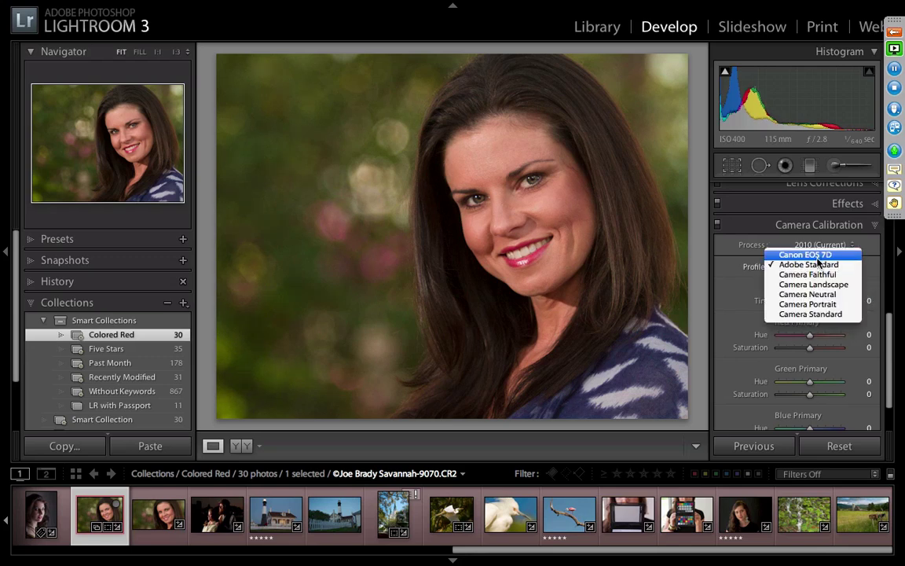
pyautogui.click(810, 255)
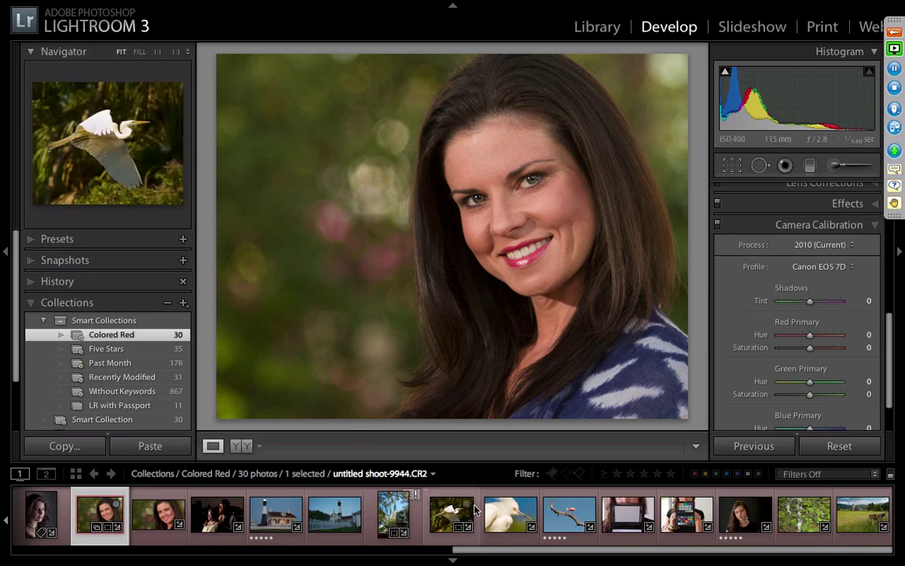
# - Examine the pink bird up close in untitled shoot-0042.CR2 and return to the full photo
pyautogui.click(578, 515)
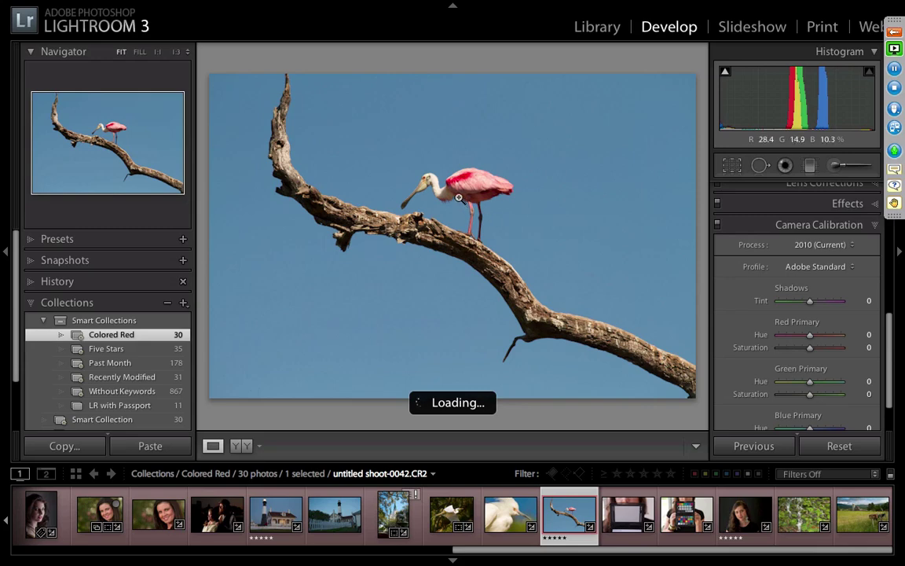
pyautogui.click(459, 197)
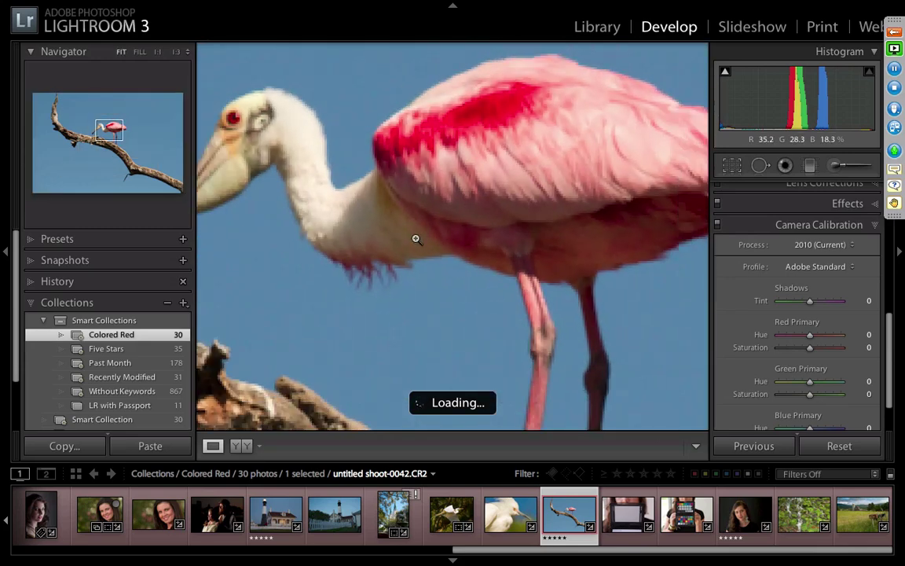
pyautogui.click(417, 239)
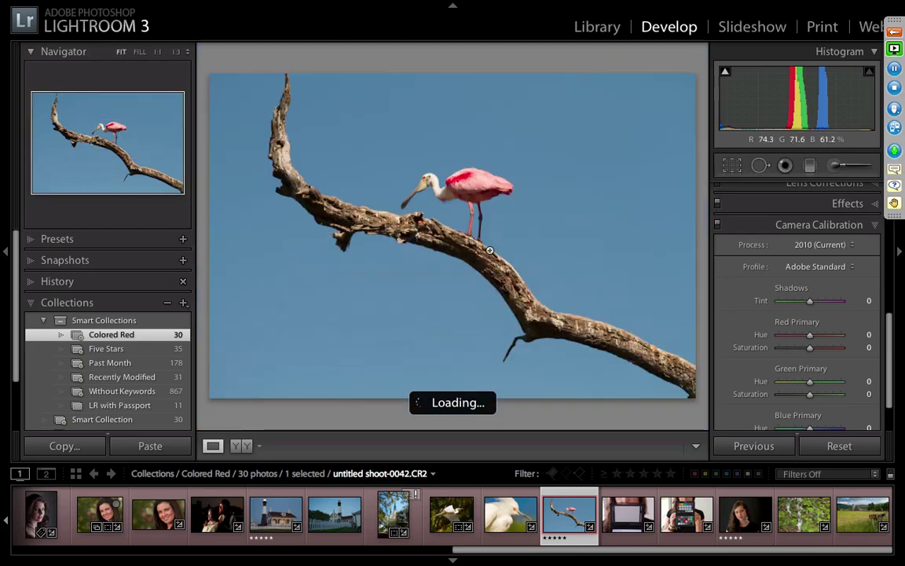
# - Apply the Canon EOS 7D profile to the pink bird photo untitled shoot-0042.CR2
pyautogui.click(827, 266)
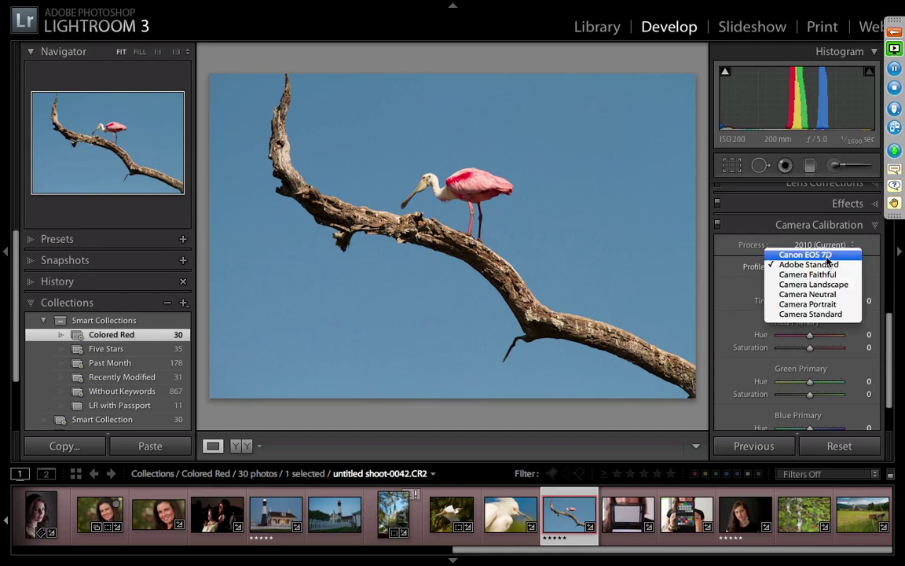
pyautogui.click(827, 257)
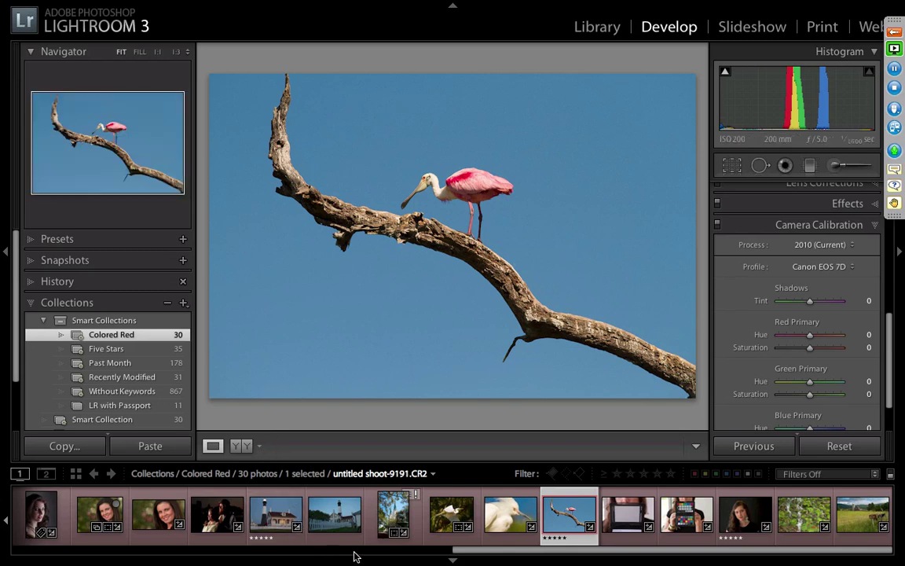
# - Open the studio portrait with the color chart, _DSF0048.RAF, and try setting its white balance from the pale background wall
pyautogui.moveTo(456, 552); pyautogui.dragTo(315, 550)
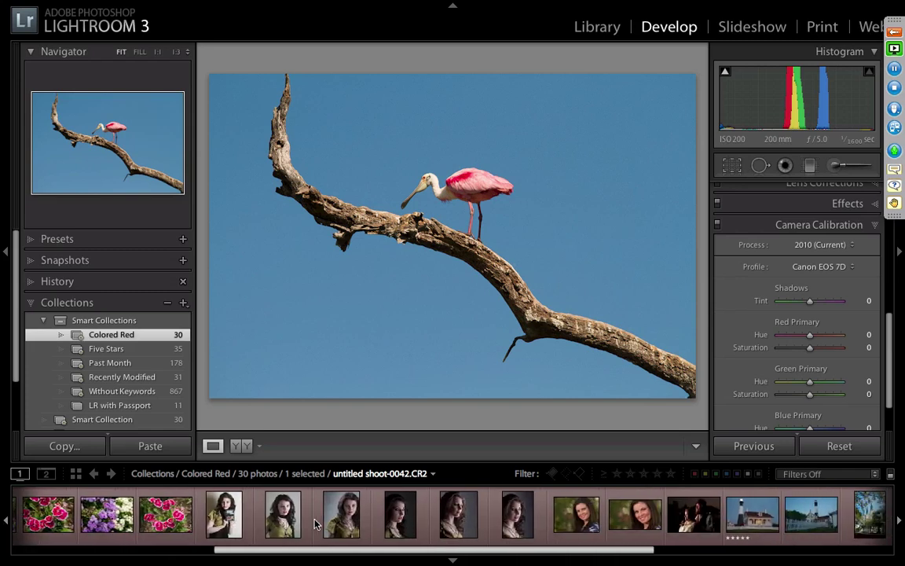
pyautogui.click(314, 525)
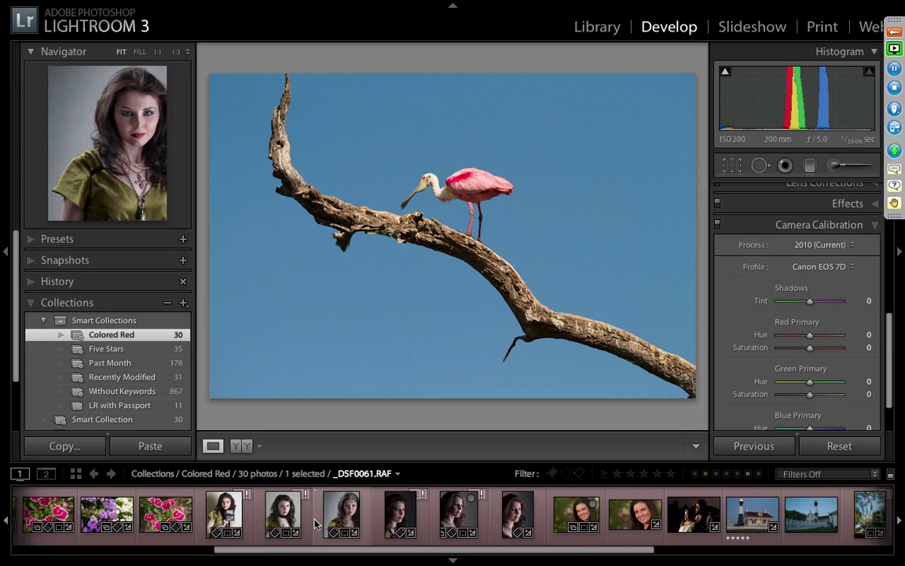
pyautogui.click(225, 521)
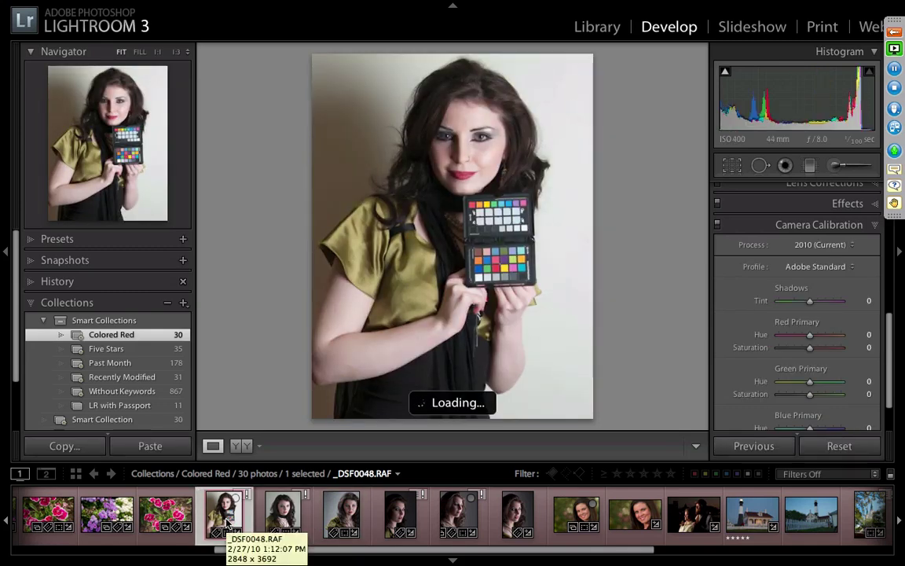
pyautogui.press('w')
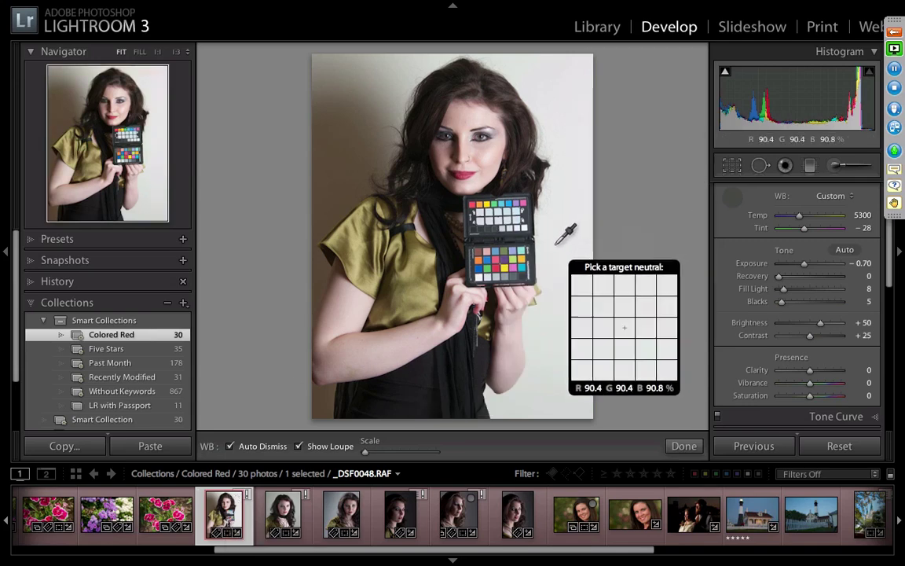
pyautogui.click(560, 126)
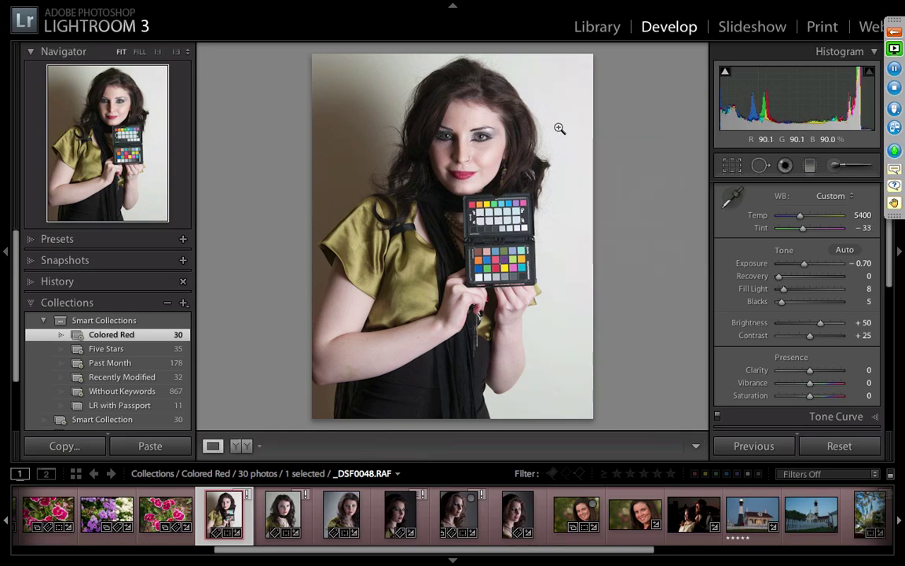
# - Set the white balance of _DSF0048.RAF by sampling the light gray patch beside white in the chart's bottom row
pyautogui.press('w')
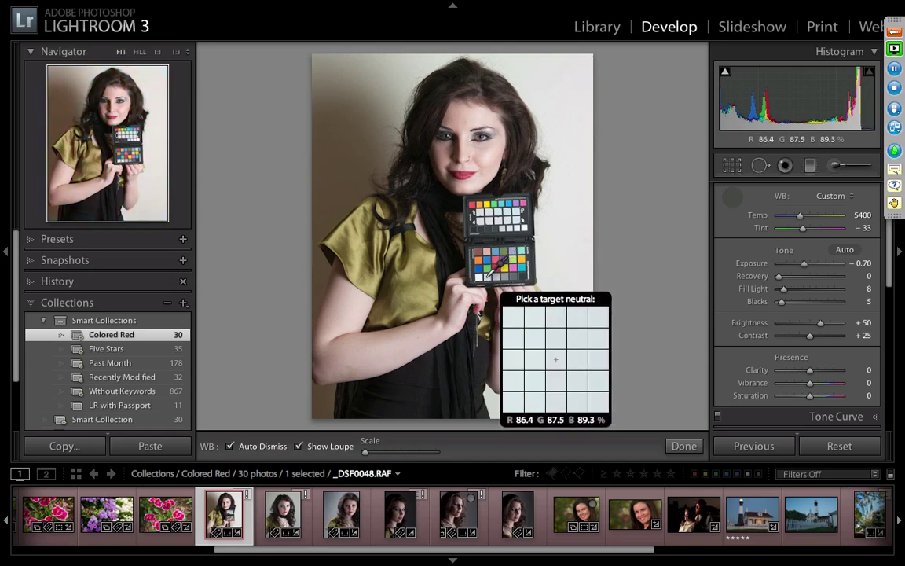
pyautogui.click(487, 276)
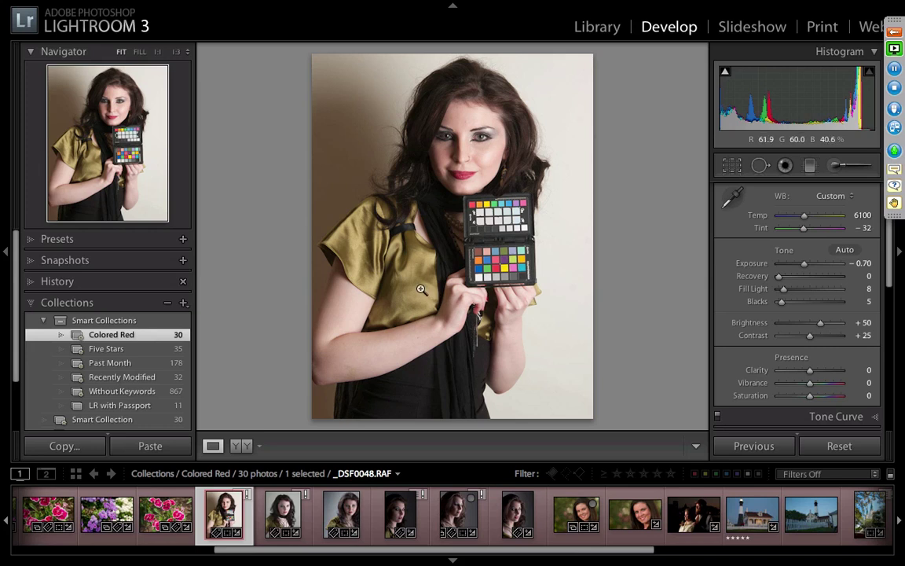
pyautogui.press('w')
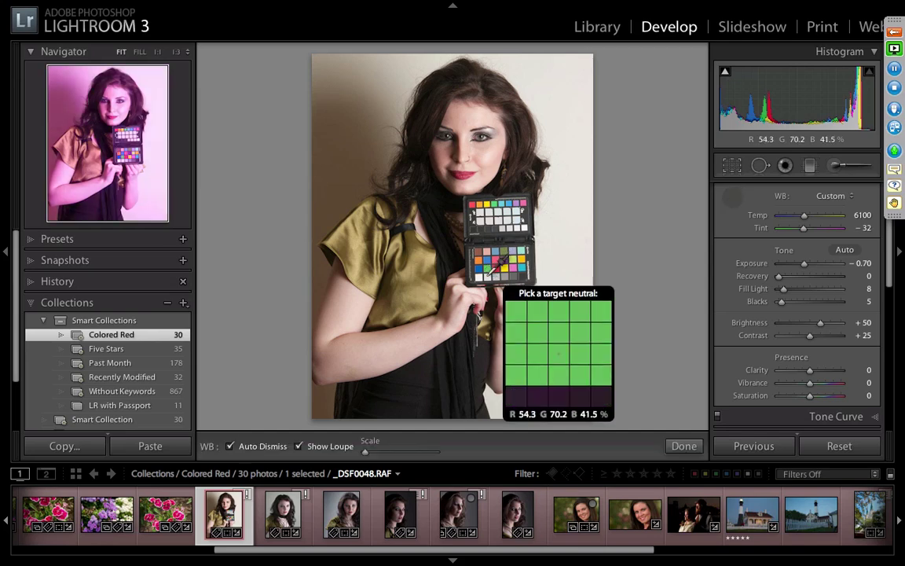
pyautogui.click(487, 279)
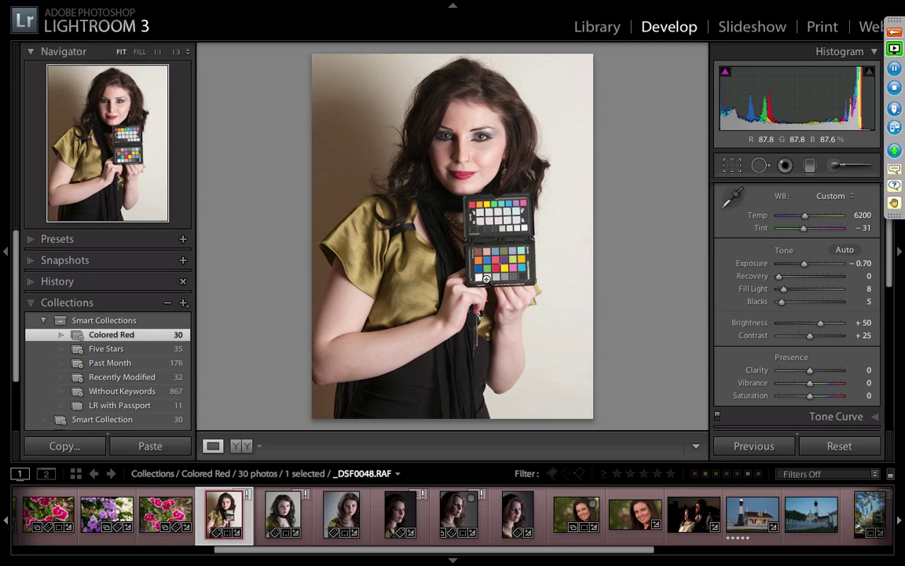
# - Compare the Hazel II and Adobe Standard profiles on _DSF0048.RAF, finishing with Hazel II applied
pyautogui.scroll(-10, 889, 402)
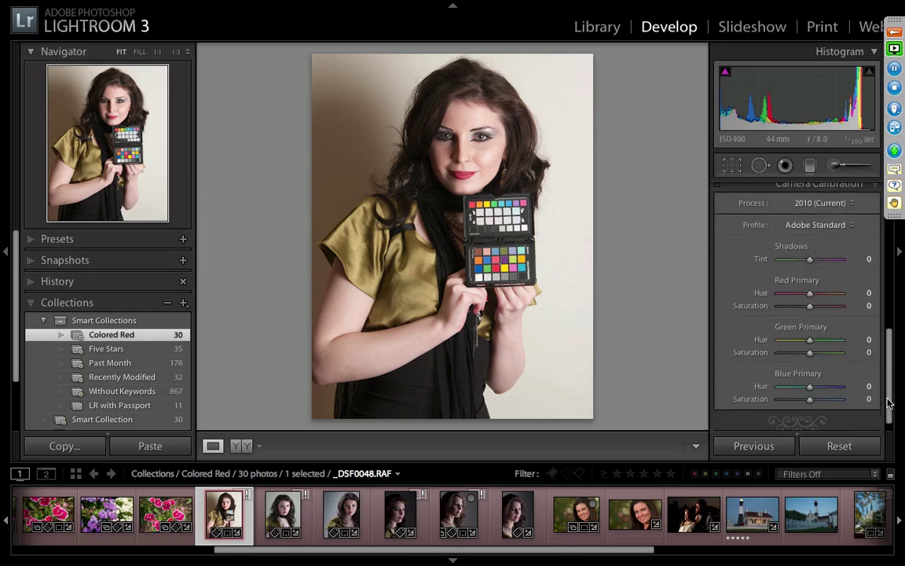
pyautogui.scroll(-1, 889, 402)
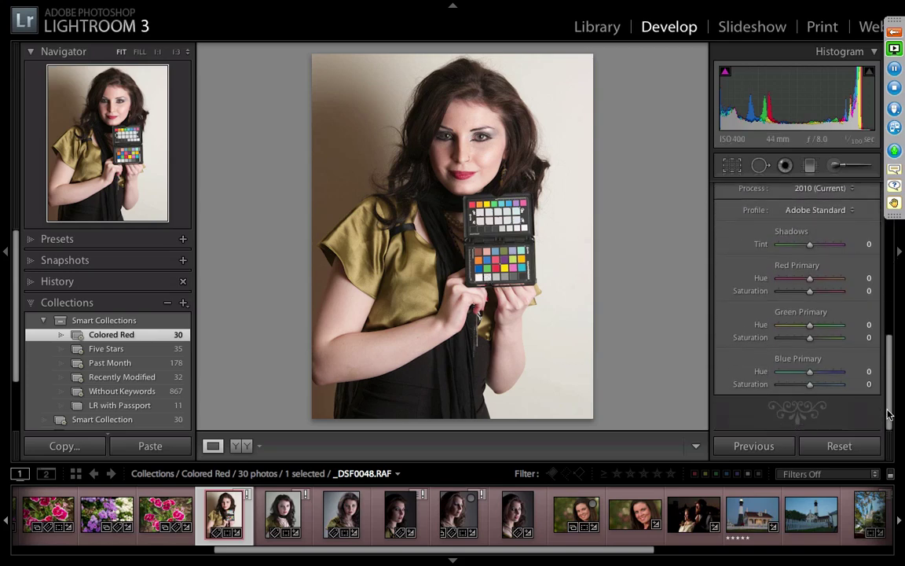
pyautogui.click(829, 216)
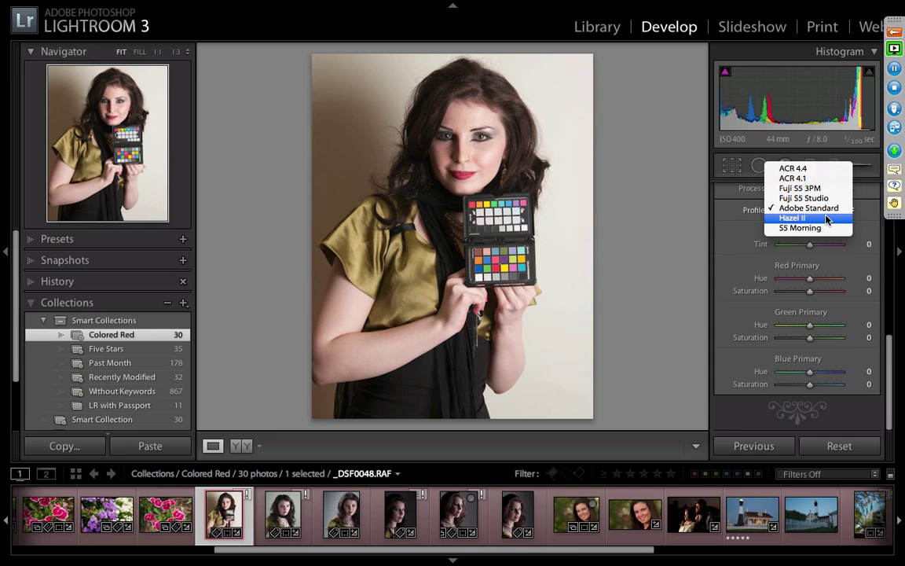
pyautogui.click(827, 219)
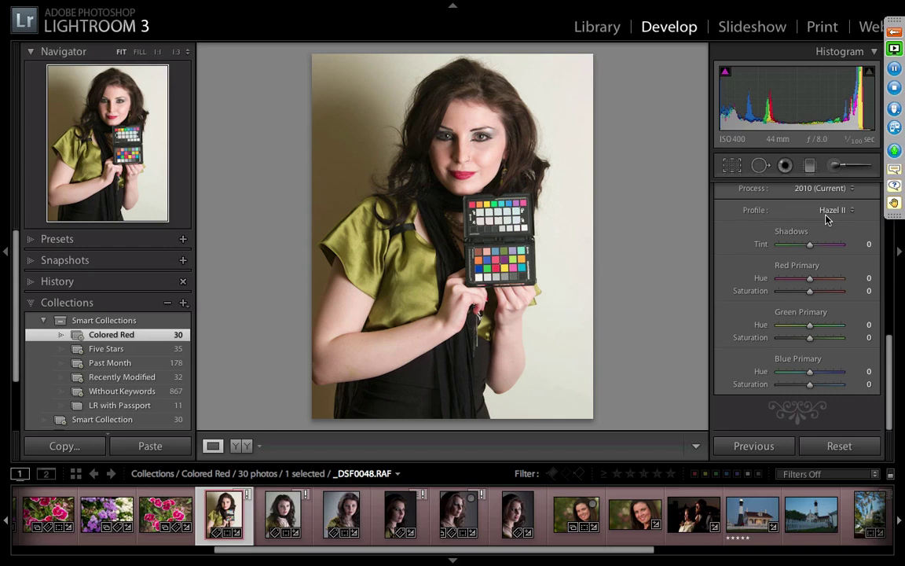
pyautogui.click(833, 210)
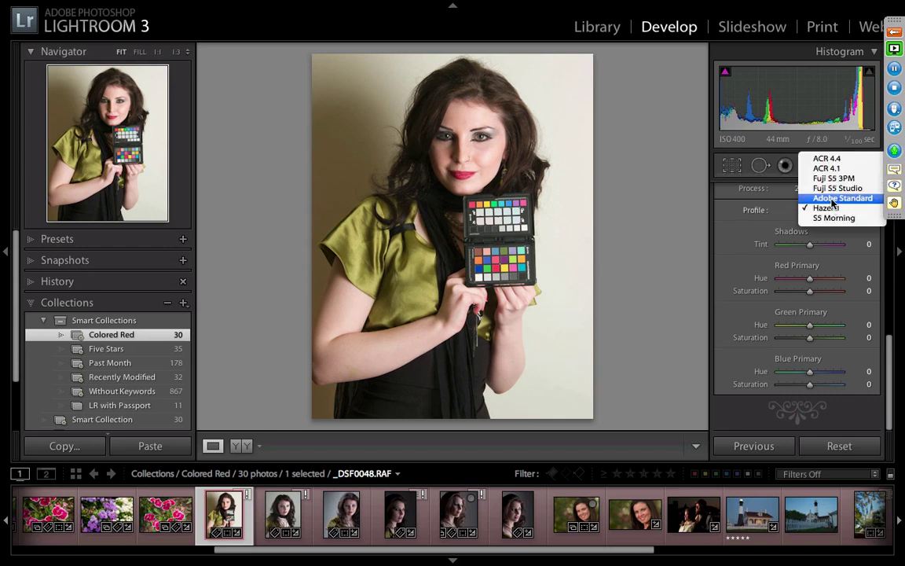
pyautogui.click(832, 199)
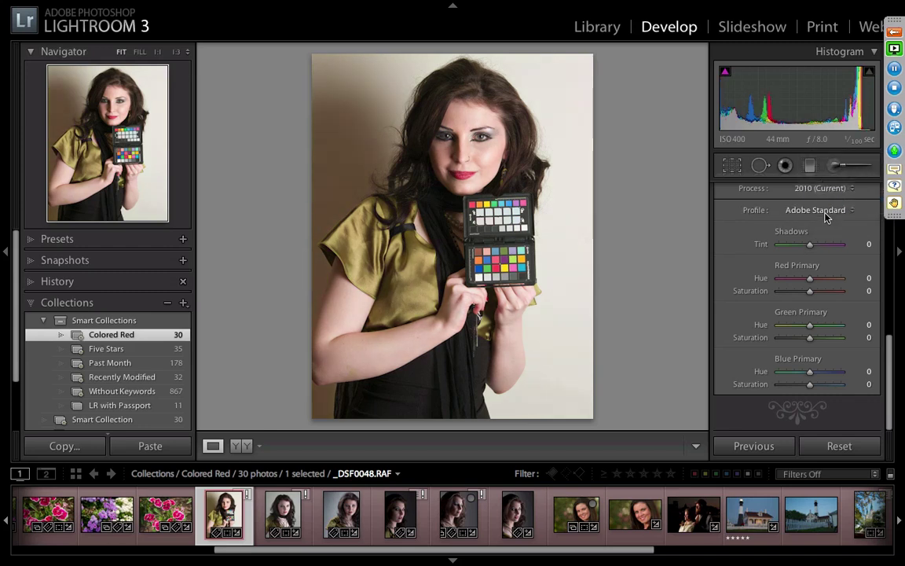
pyautogui.click(825, 215)
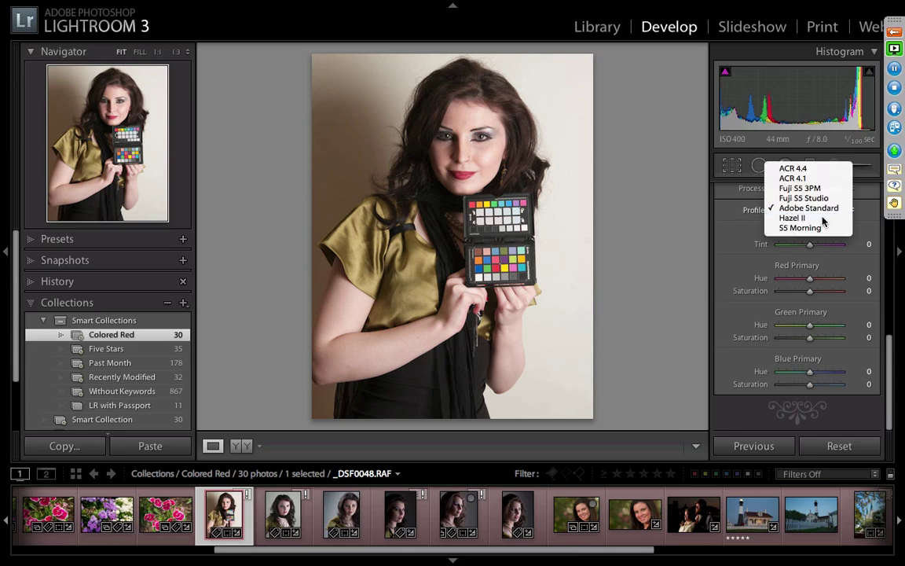
pyautogui.click(823, 218)
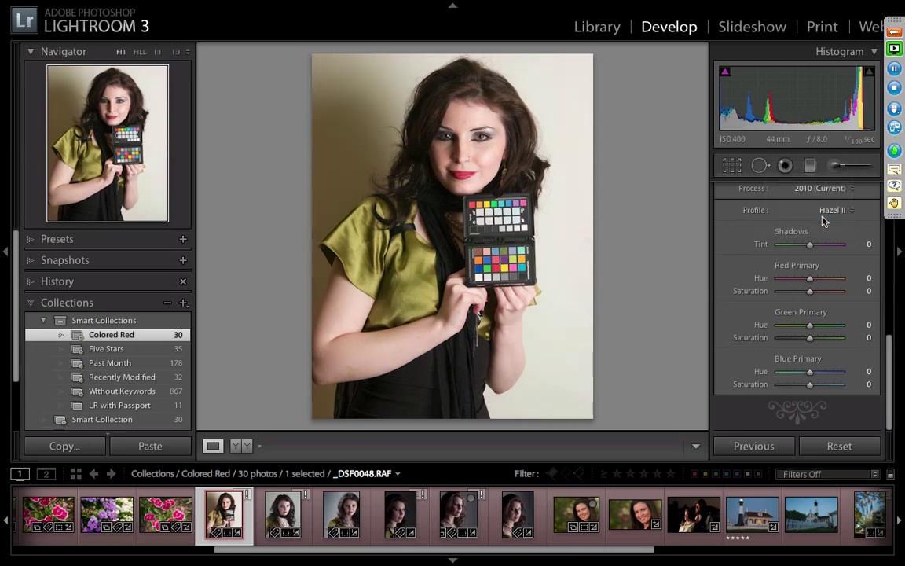
# - Synchronize White Balance and Calibration from _DSF0048.RAF to the five studio portraits that follow it
pyautogui.keyDown('shift'); pyautogui.click(512, 513); pyautogui.keyUp('shift')
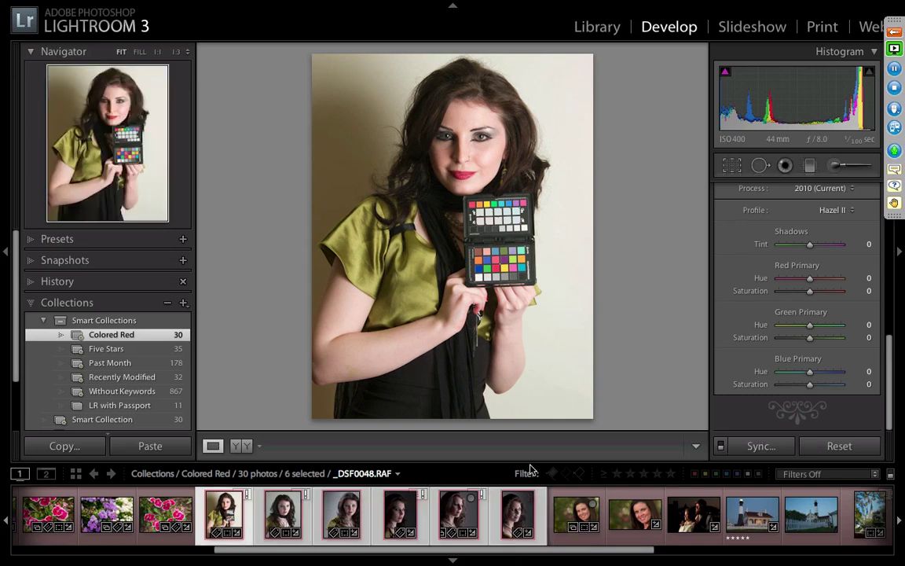
pyautogui.click(759, 446)
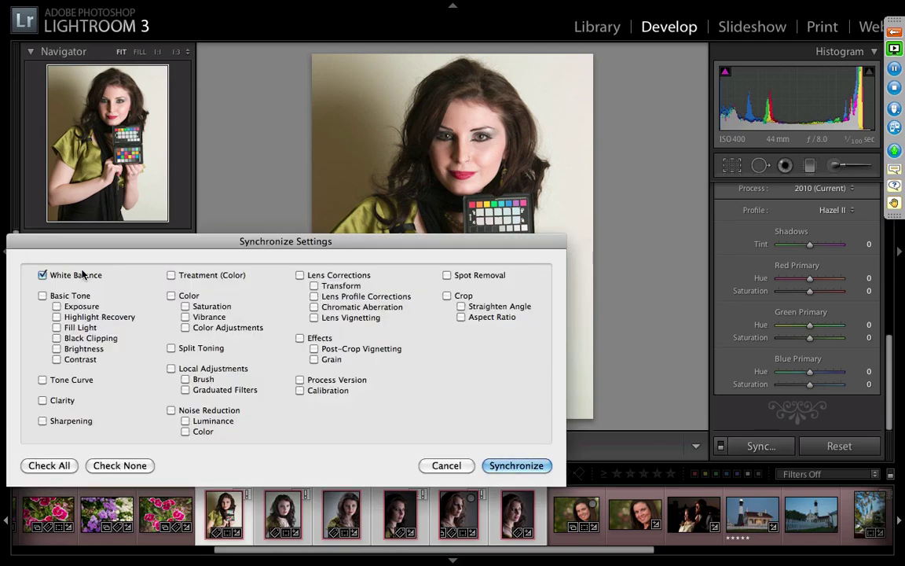
pyautogui.click(314, 391)
pyautogui.click(541, 465)
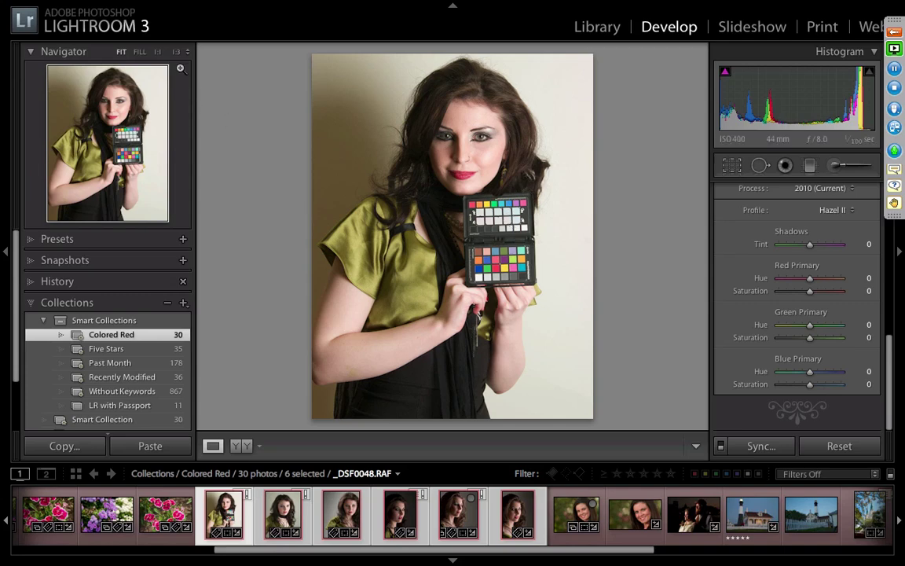
# - At 1:3 zoom, compare white balance samples from the chart's upper row of near-white patches, finishing with the third patch
pyautogui.click(185, 54)
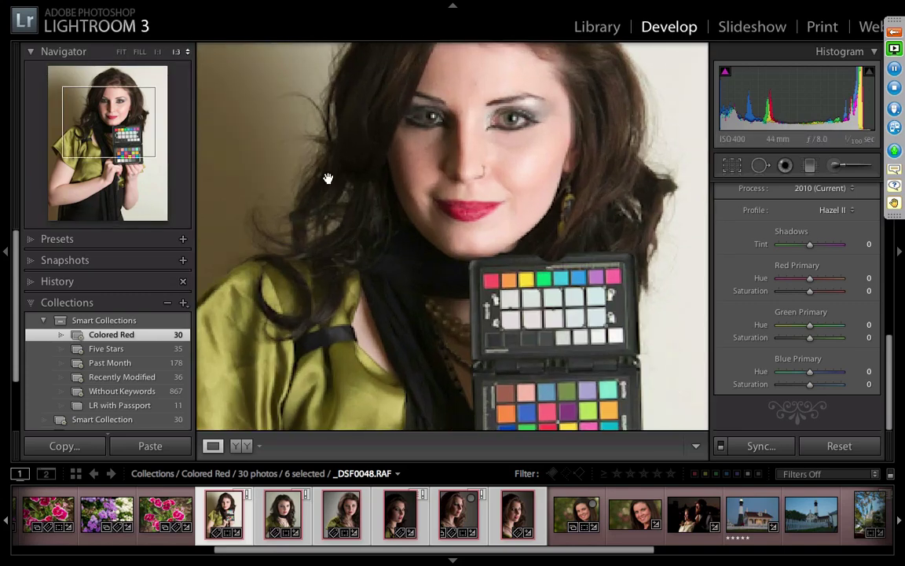
pyautogui.moveTo(539, 329); pyautogui.dragTo(505, 317)
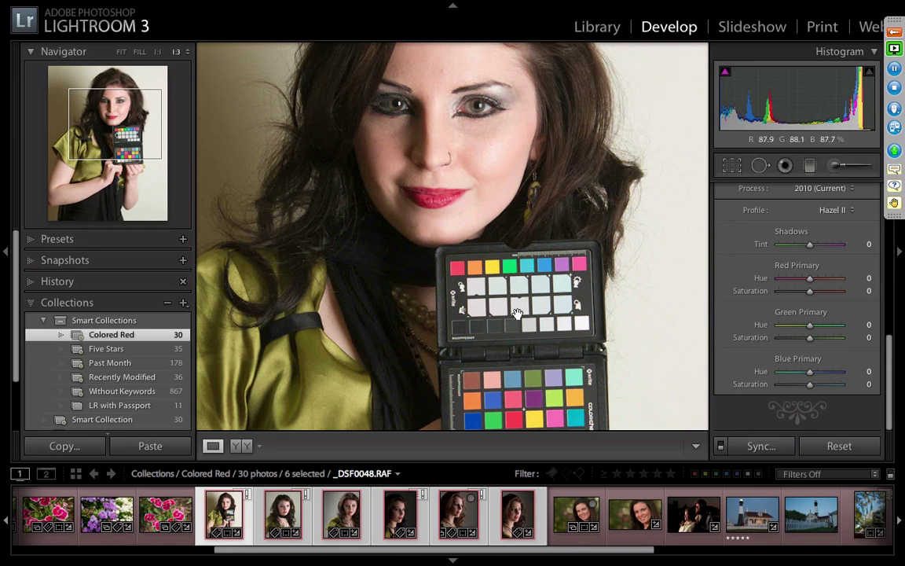
pyautogui.press('w')
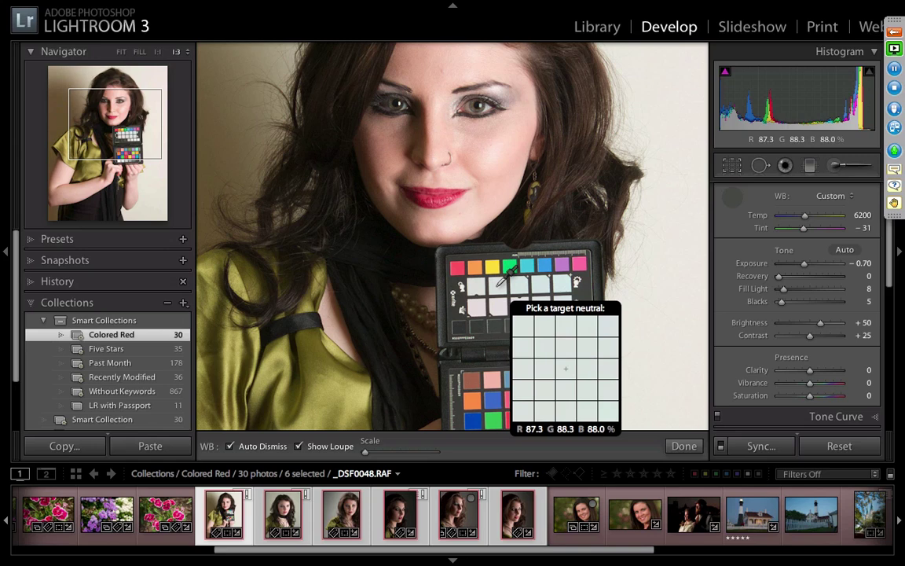
pyautogui.click(500, 283)
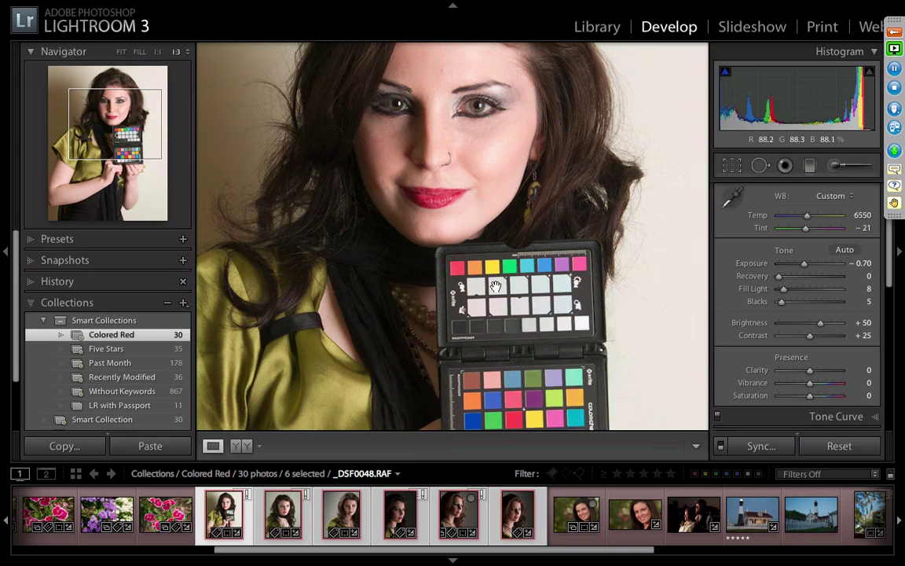
pyautogui.press('w')
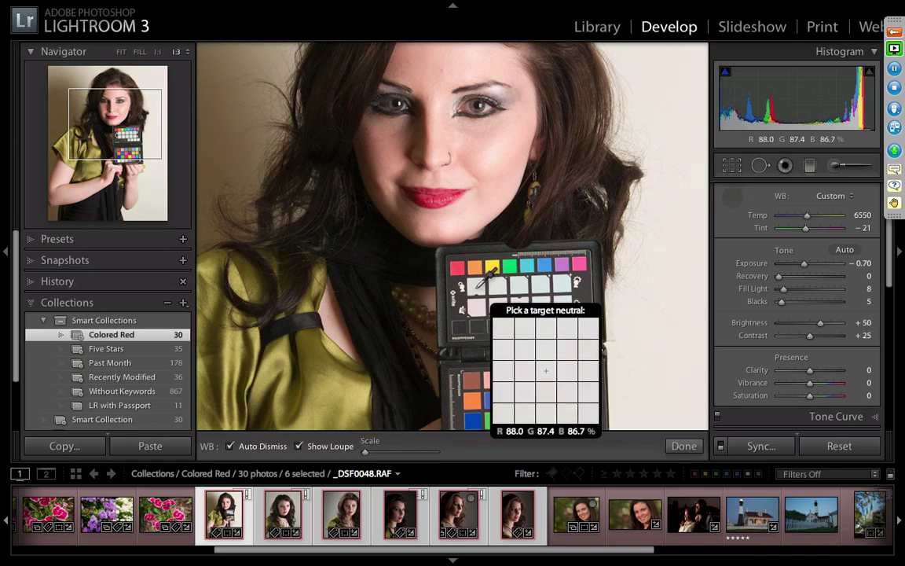
pyautogui.click(476, 289)
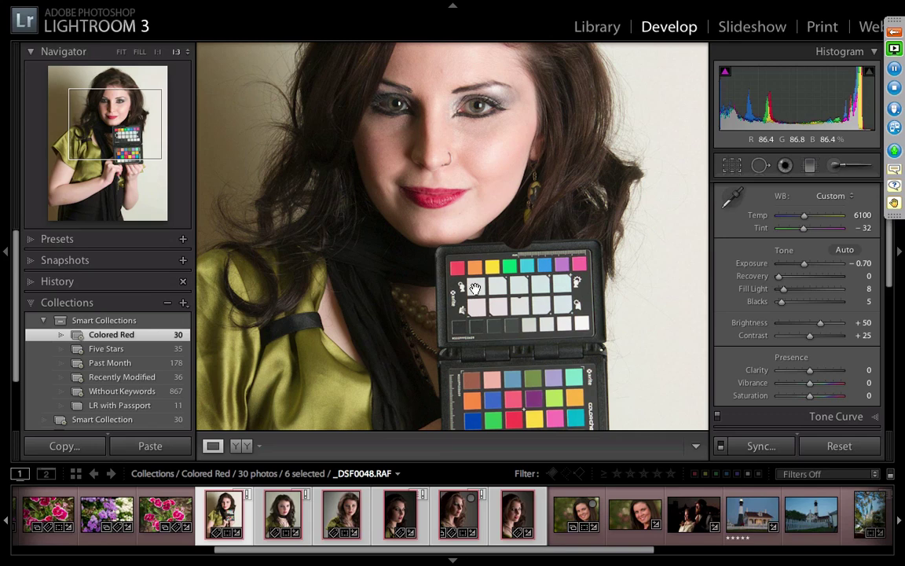
pyautogui.press('w')
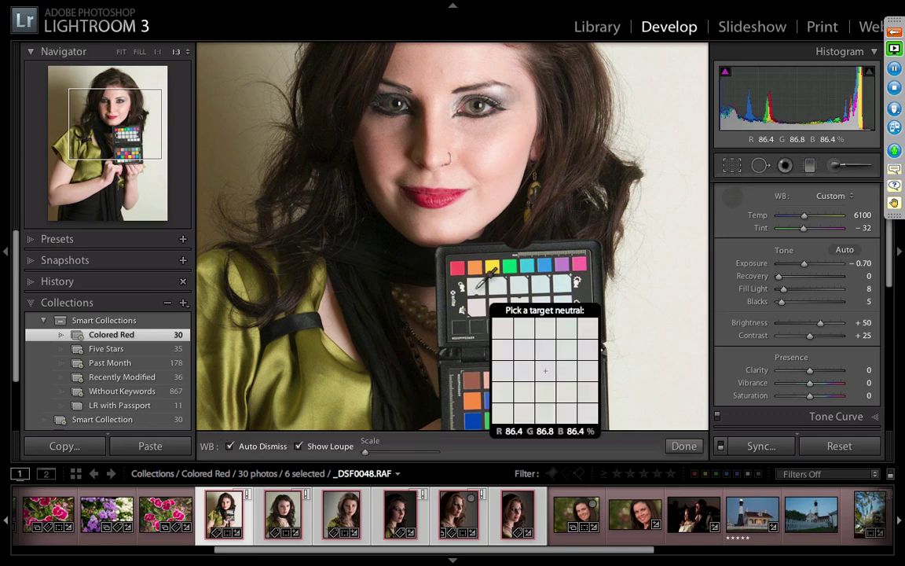
pyautogui.click(518, 286)
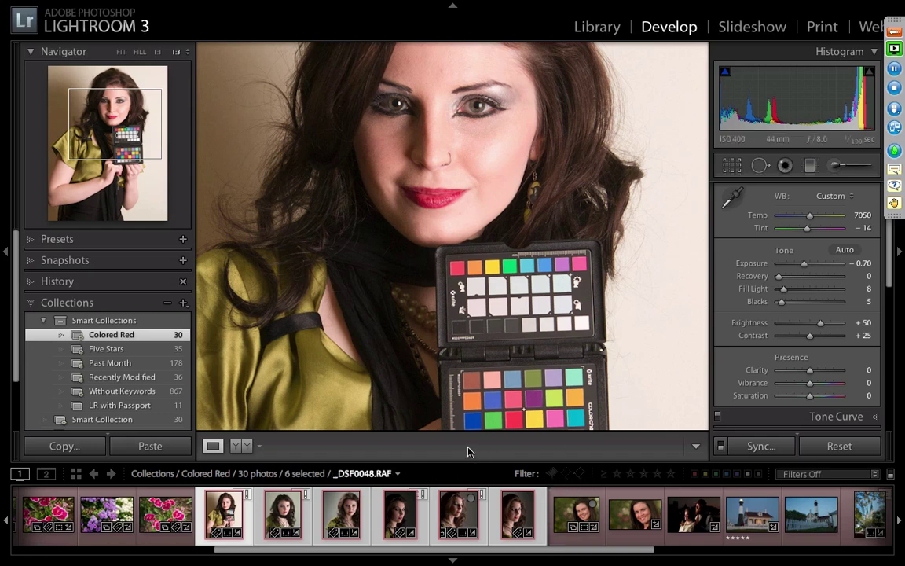
# - Synchronize the warmed White Balance and Calibration of _DSF0048.RAF to the other five selected portraits after viewing two of them full-frame
pyautogui.click(397, 393)
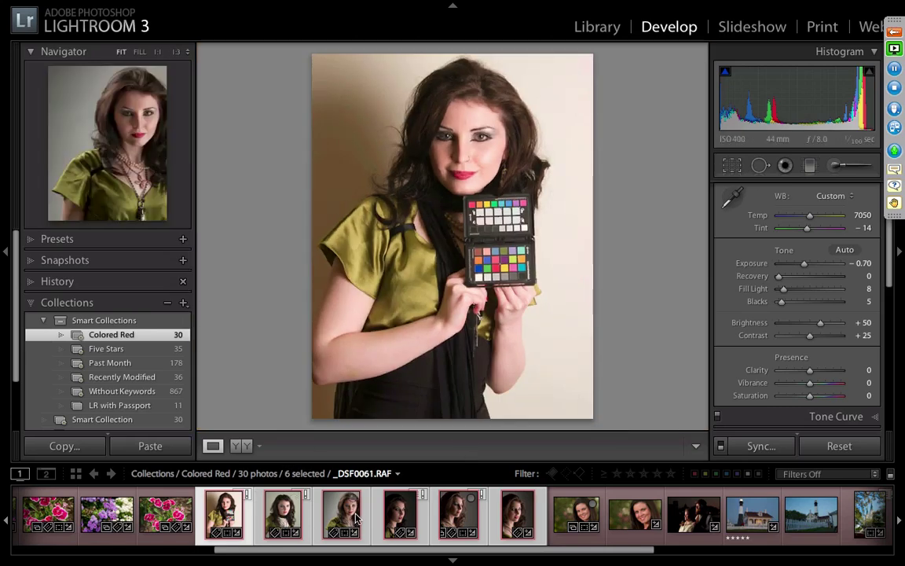
pyautogui.click(355, 515)
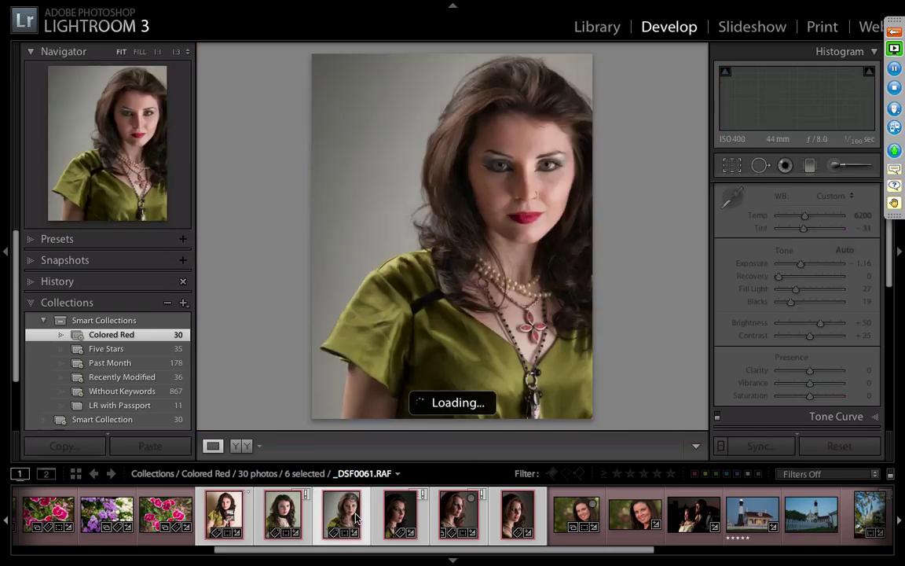
pyautogui.click(406, 515)
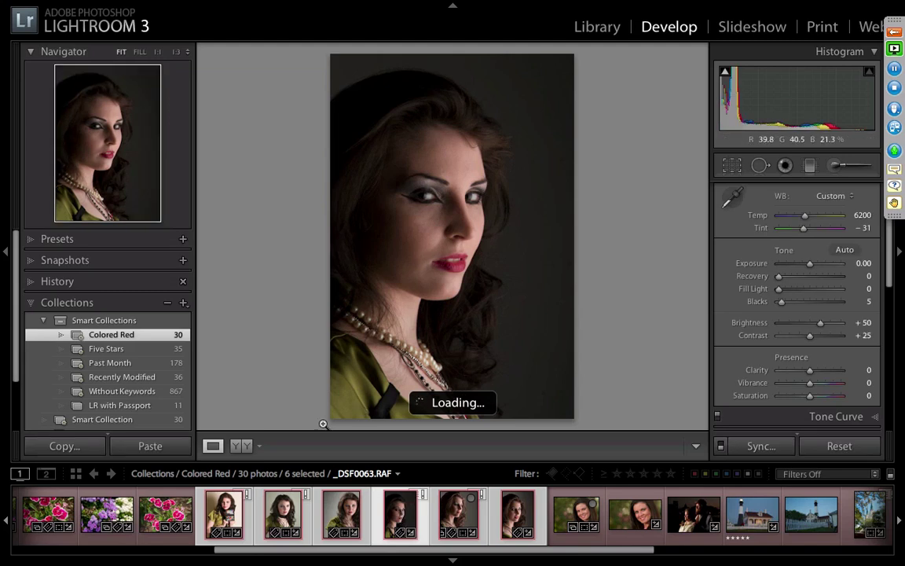
pyautogui.click(228, 510)
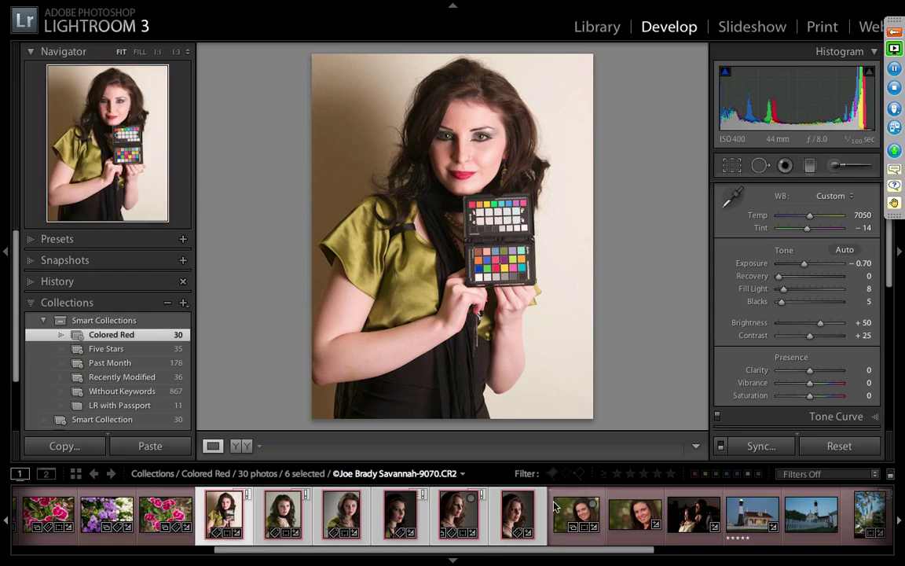
pyautogui.click(750, 445)
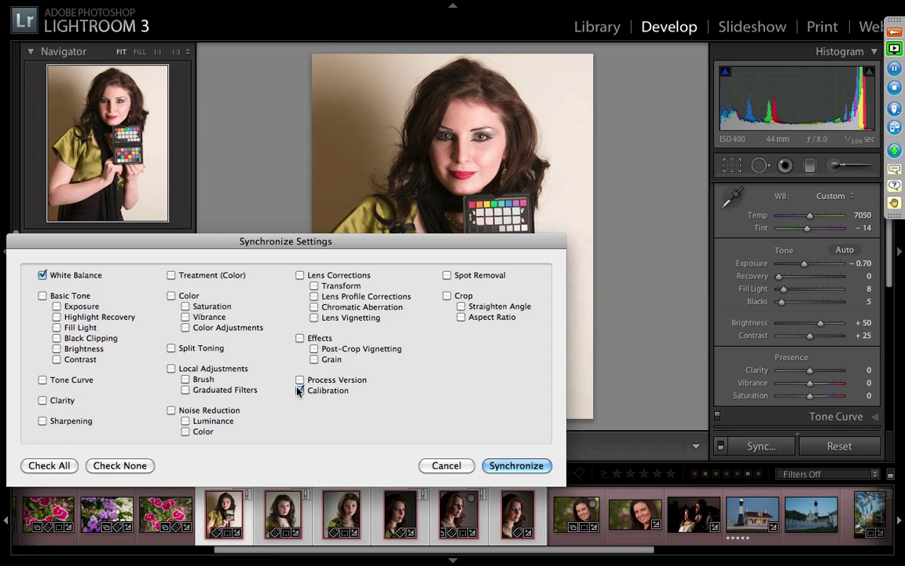
pyautogui.click(514, 466)
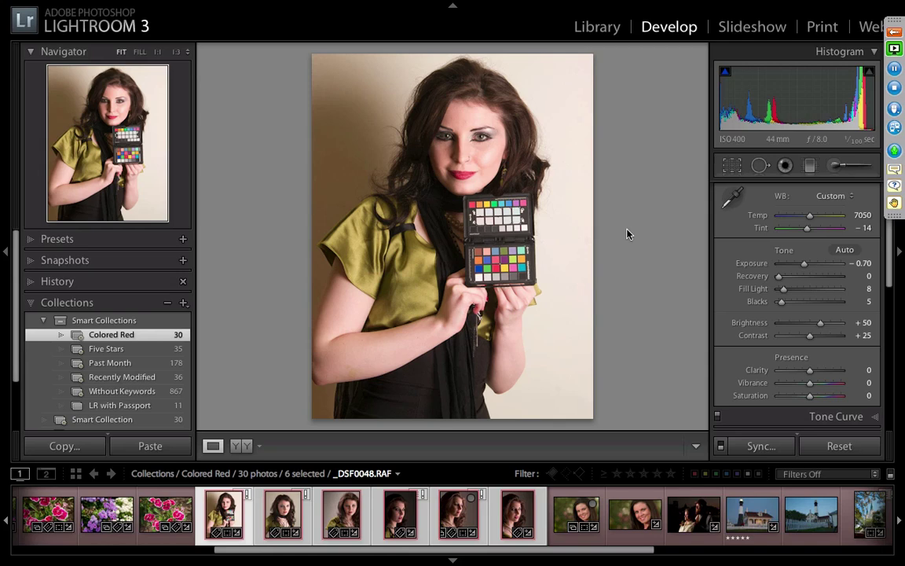
pyautogui.press('super+Tab')
pyautogui.press('super+Tab')
pyautogui.press('super+Tab')
pyautogui.press('super+Tab')
pyautogui.press('super+Tab')
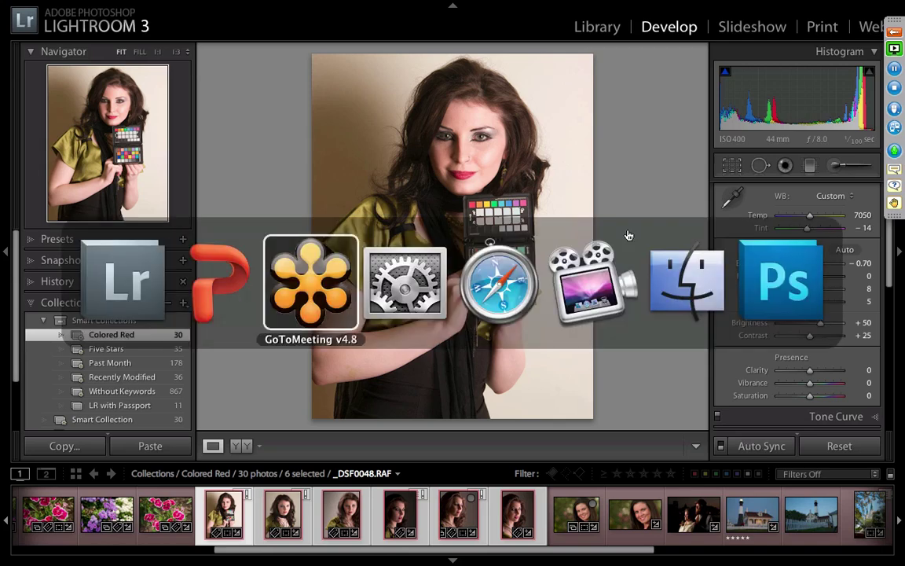
pyautogui.press('super+Tab')
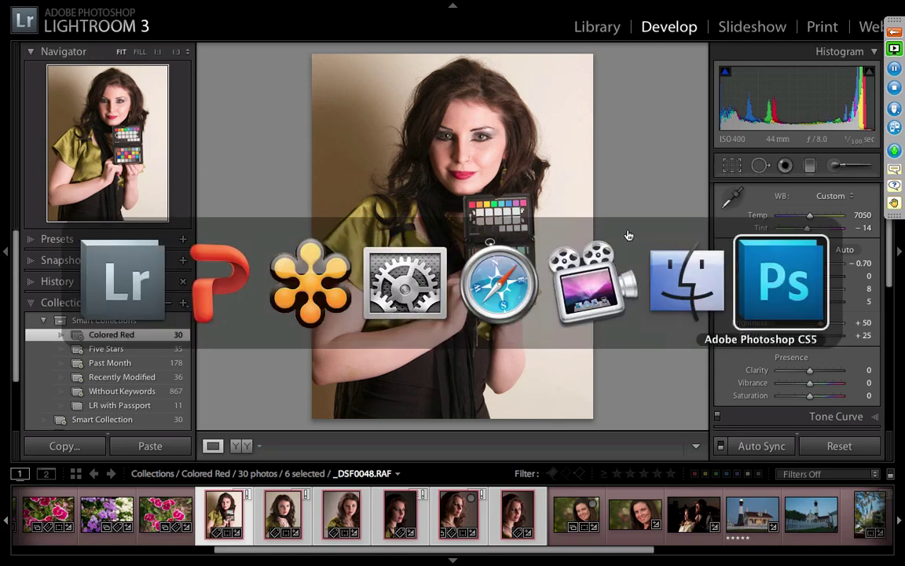
pyautogui.click(629, 236)
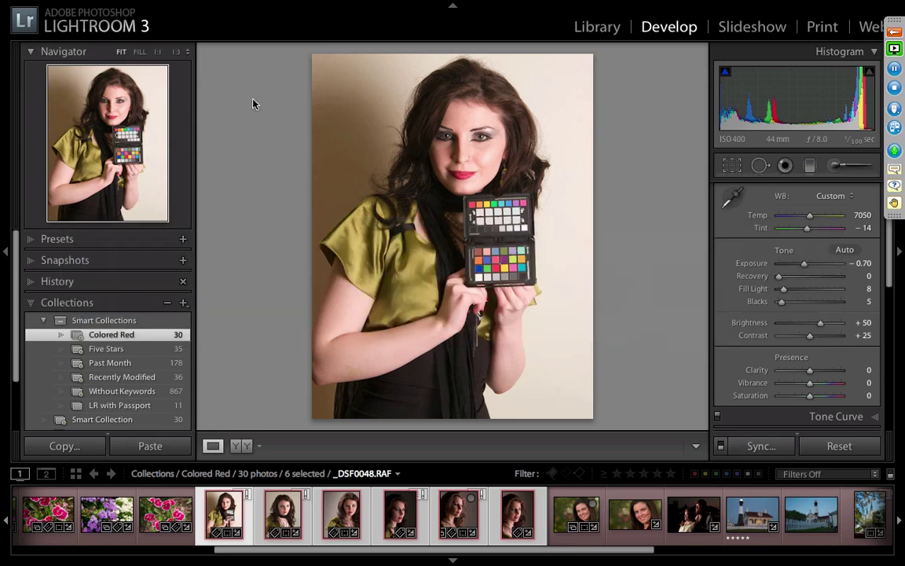
pyautogui.click(183, 69)
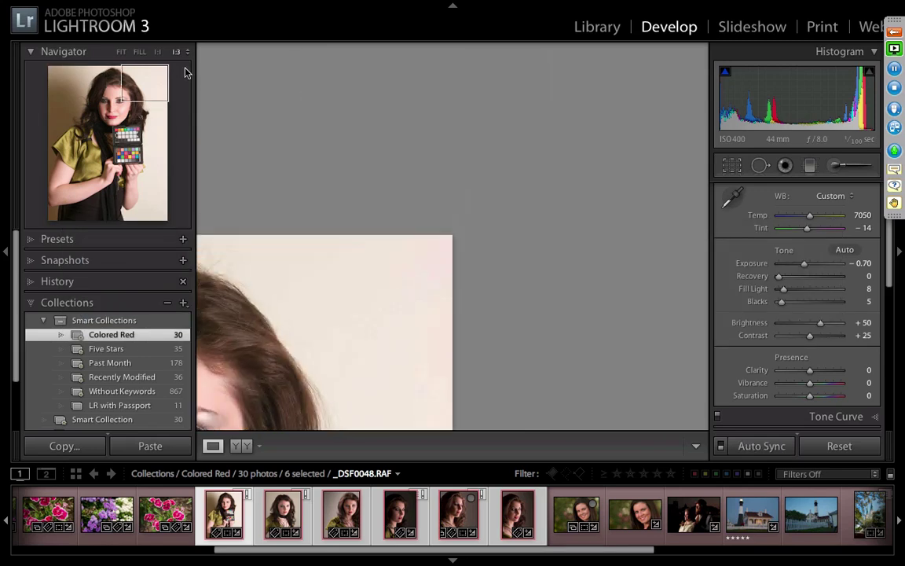
# - Switch to Photoshop CS5 and hide all other open applications
pyautogui.press('super+q')
pyautogui.click(336, 250)
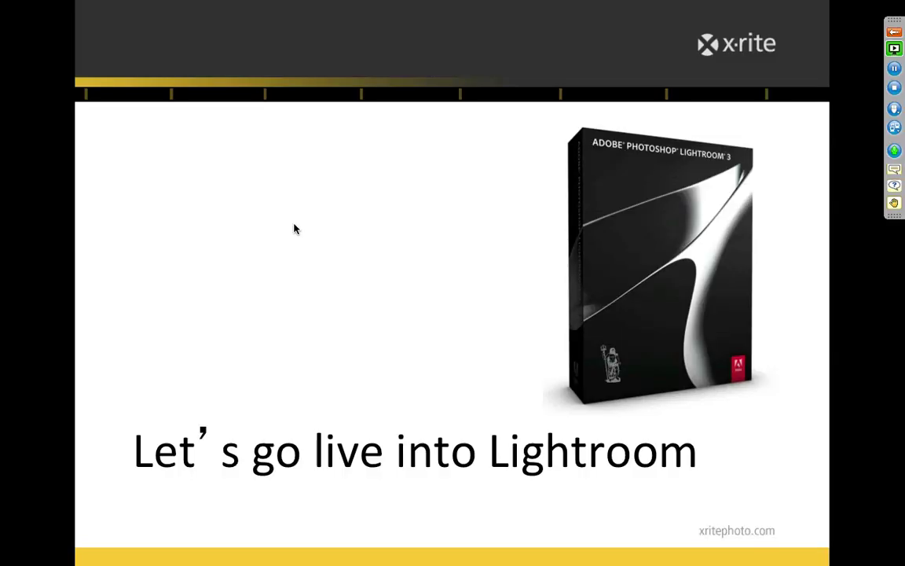
pyautogui.press('super+Tab')
pyautogui.press('super+Tab')
pyautogui.press('super+Tab')
pyautogui.press('super+Tab')
pyautogui.press('super+Tab')
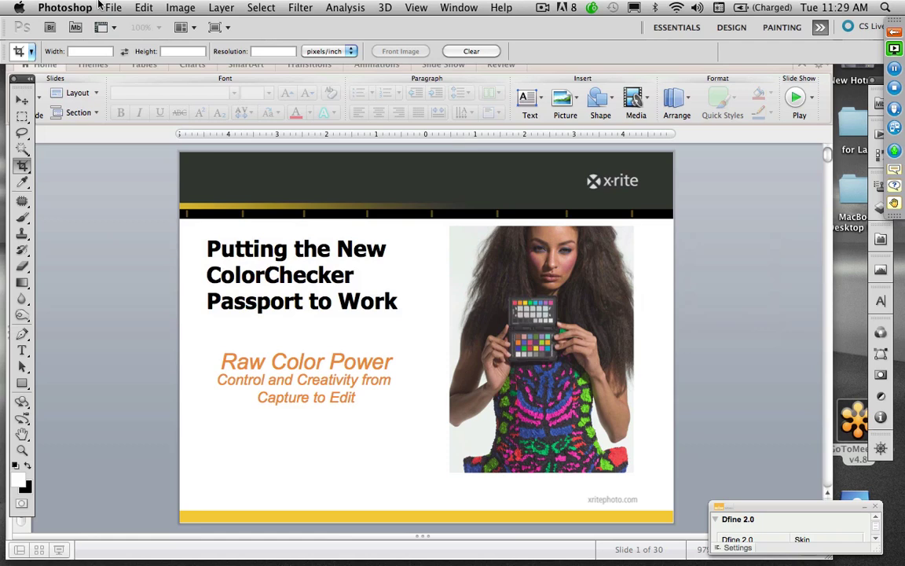
pyautogui.click(67, 8)
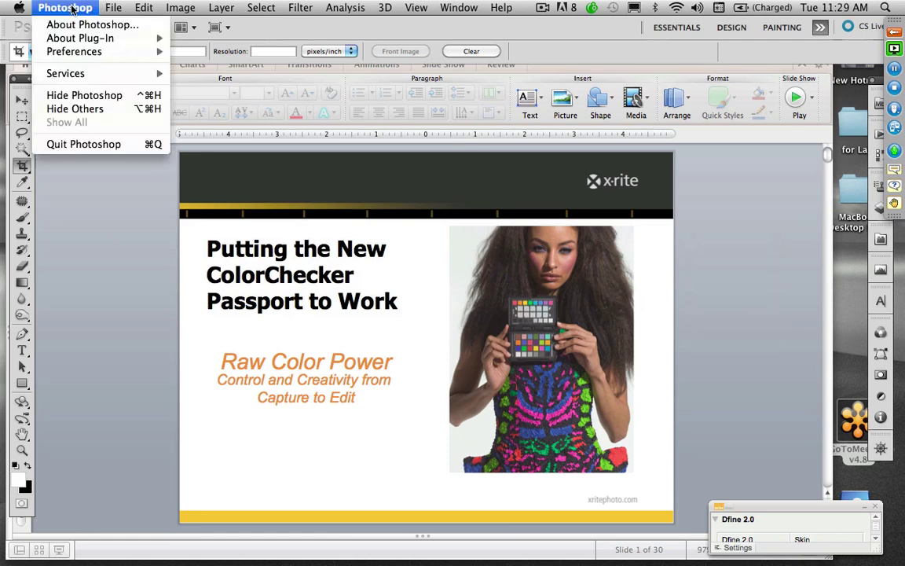
pyautogui.click(77, 109)
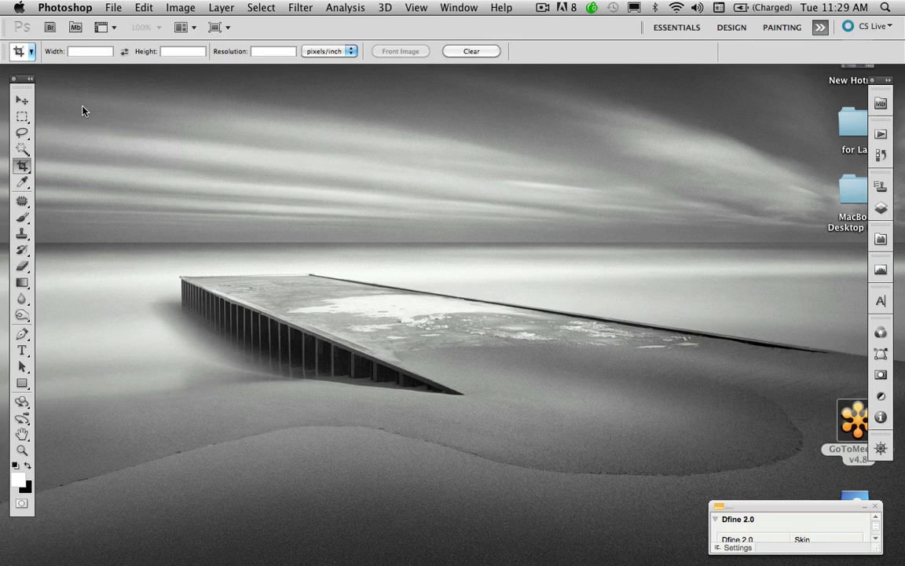
pyautogui.click(112, 8)
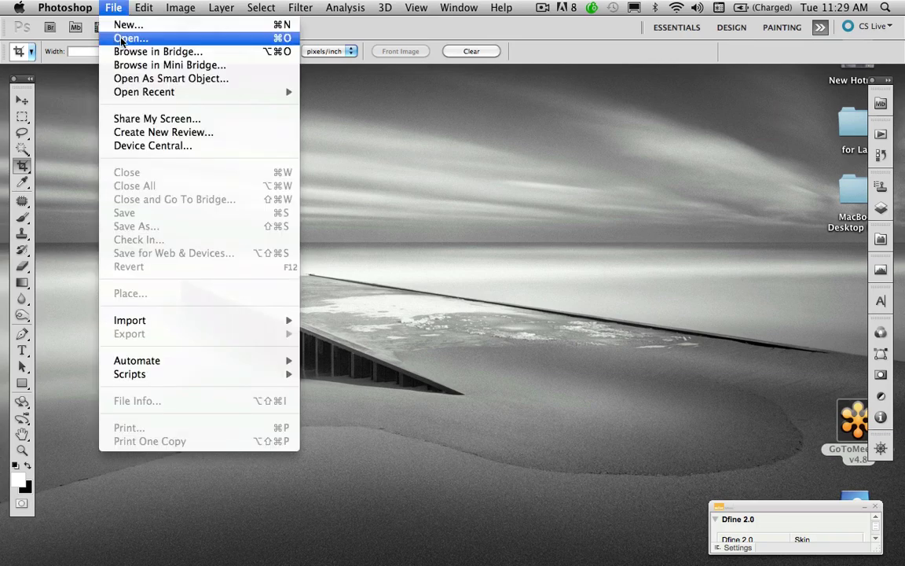
pyautogui.click(121, 39)
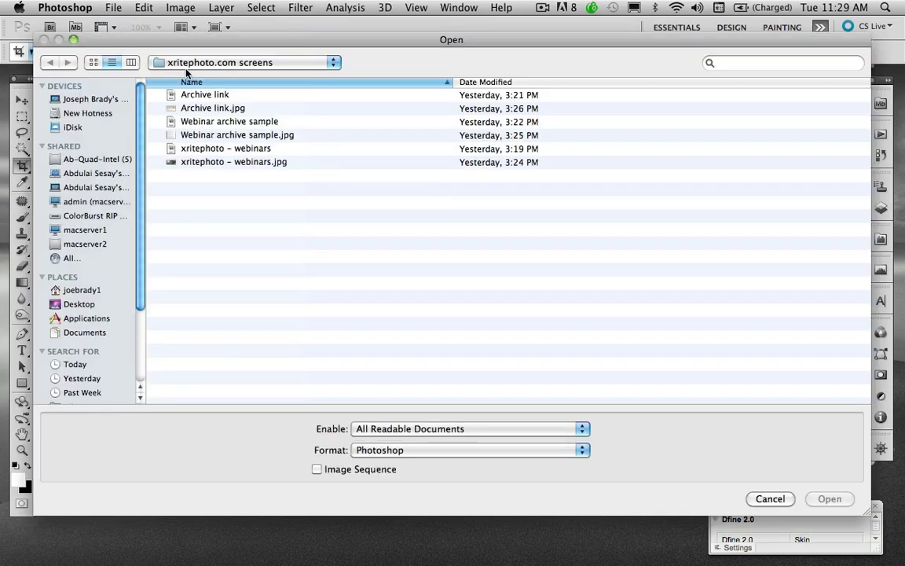
pyautogui.click(99, 114)
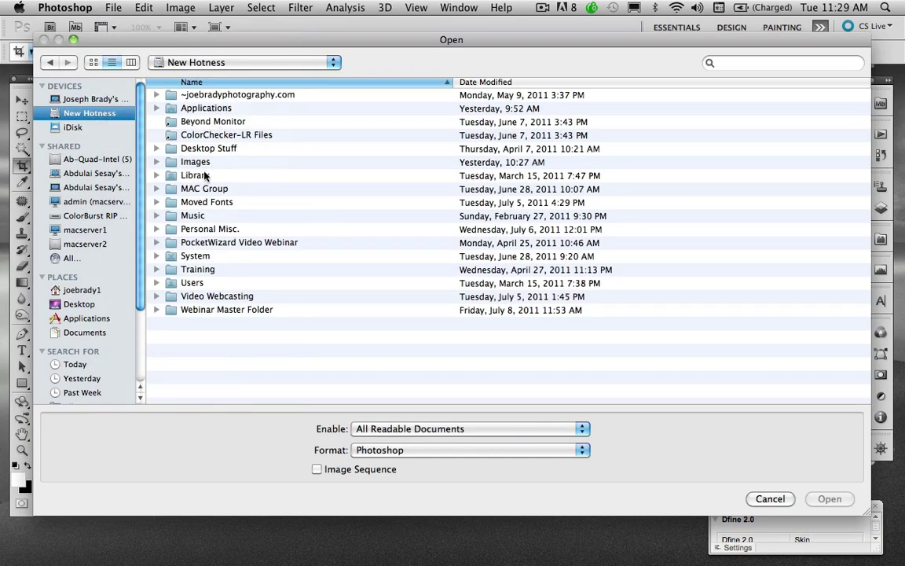
pyautogui.click(92, 303)
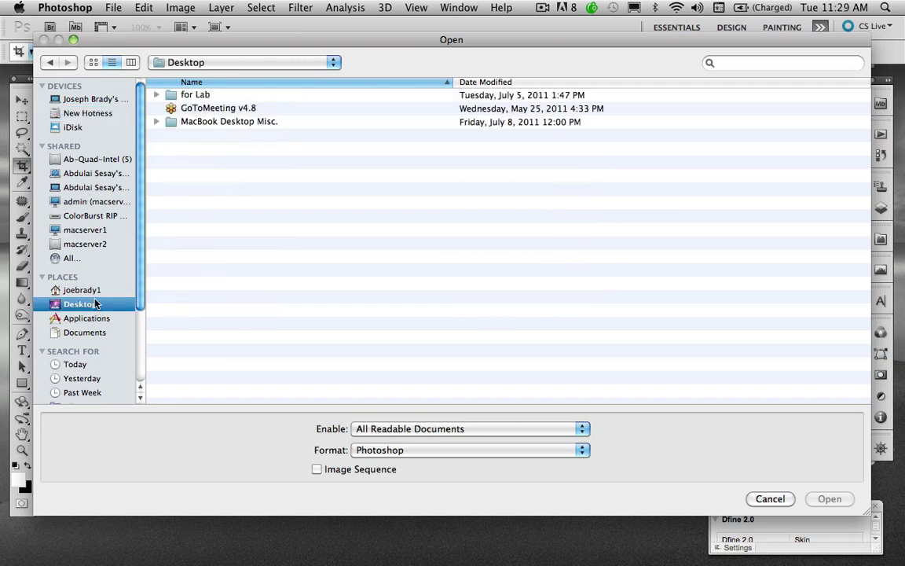
pyautogui.doubleClick(206, 123)
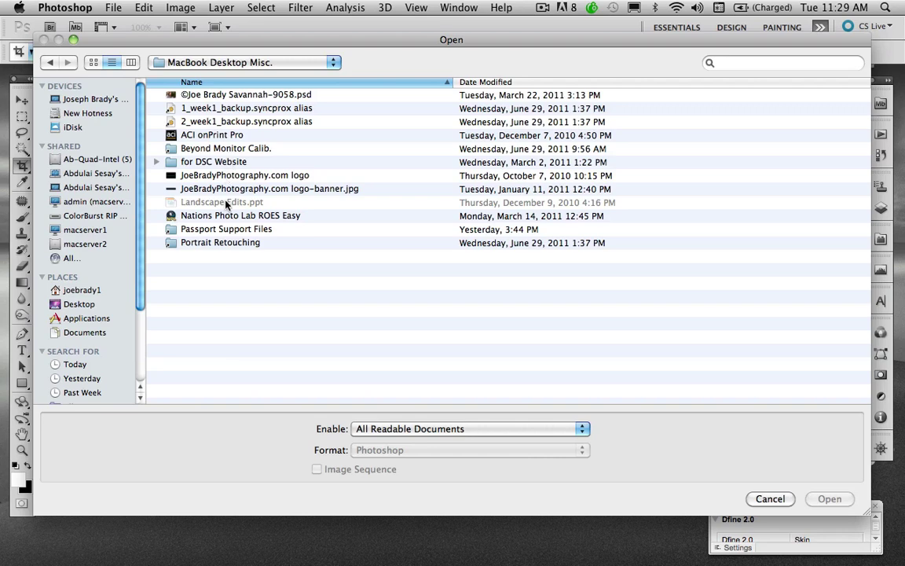
pyautogui.doubleClick(227, 230)
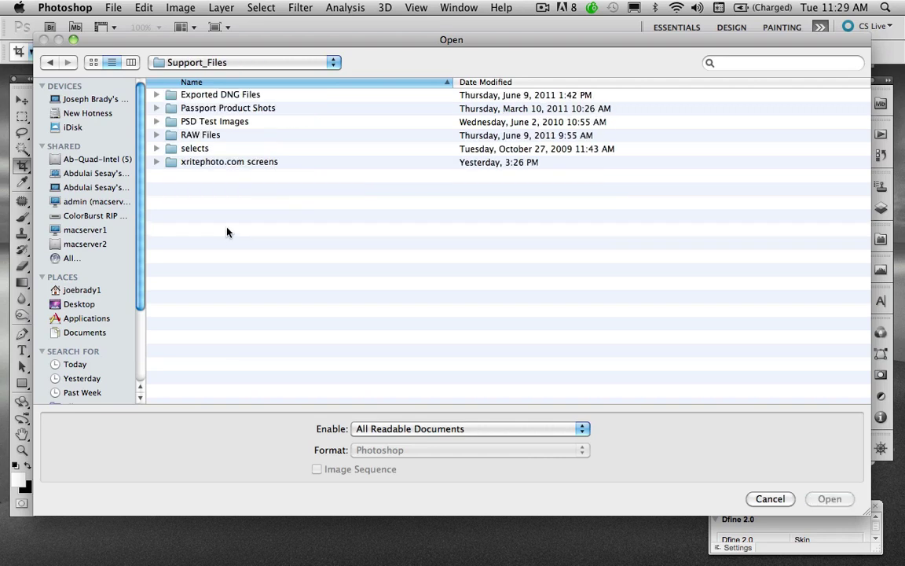
pyautogui.doubleClick(208, 136)
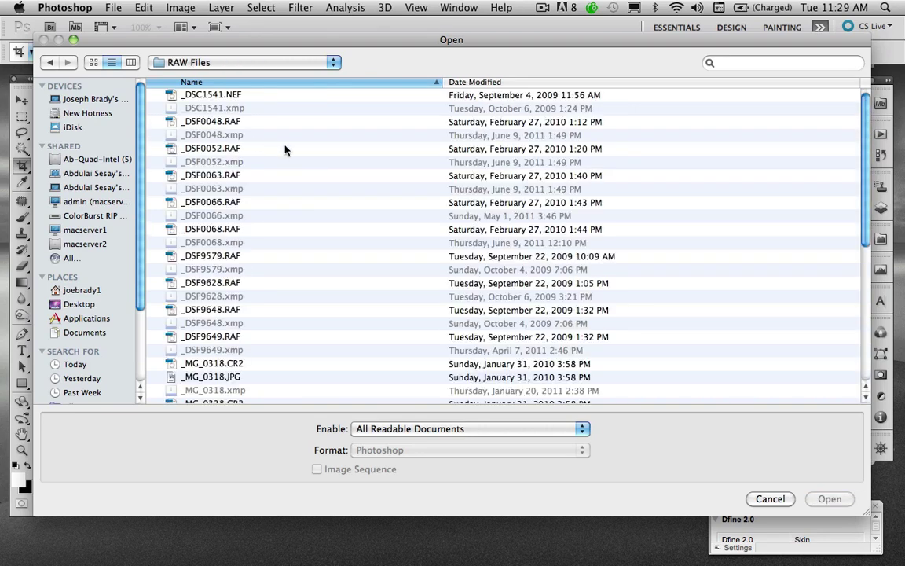
pyautogui.click(94, 62)
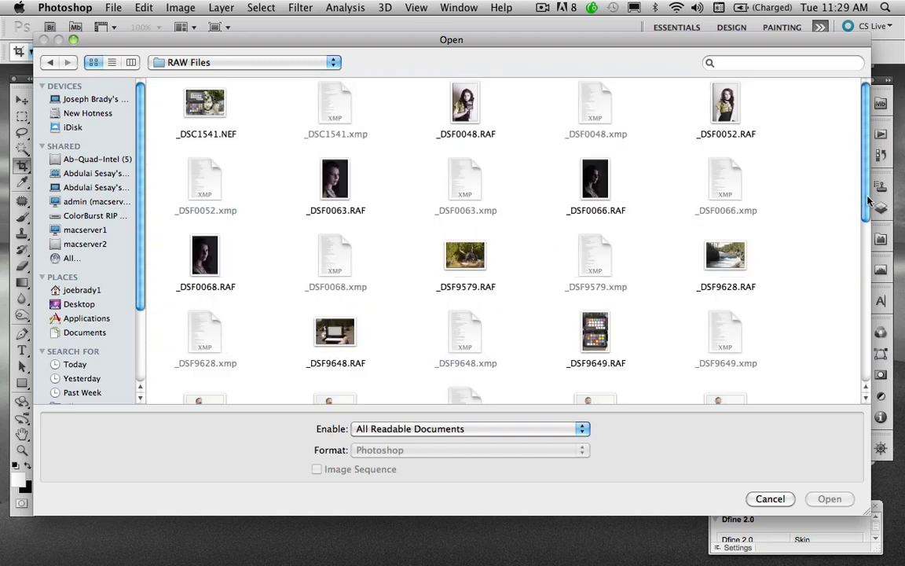
pyautogui.moveTo(869, 201); pyautogui.dragTo(870, 358)
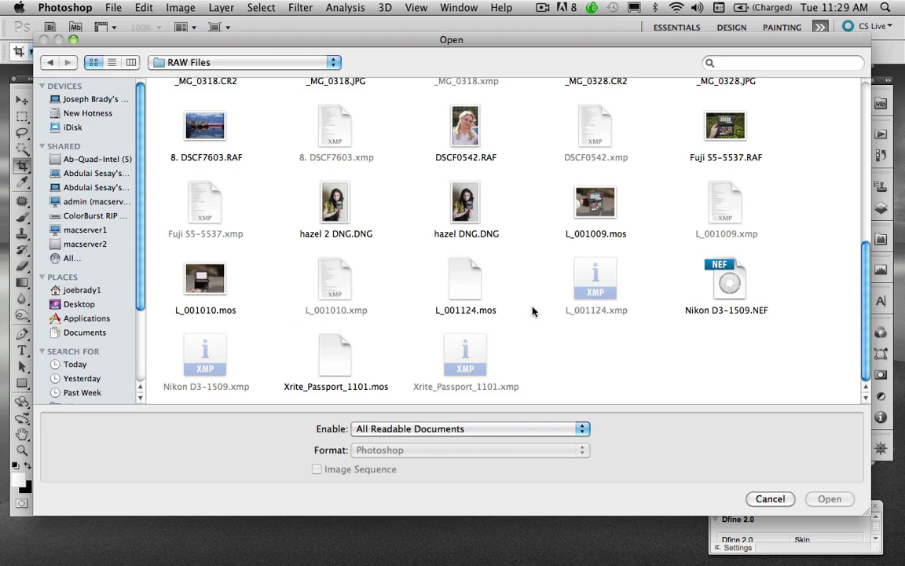
pyautogui.click(476, 279)
pyautogui.keyDown('super'); pyautogui.click(332, 360); pyautogui.keyUp('super')
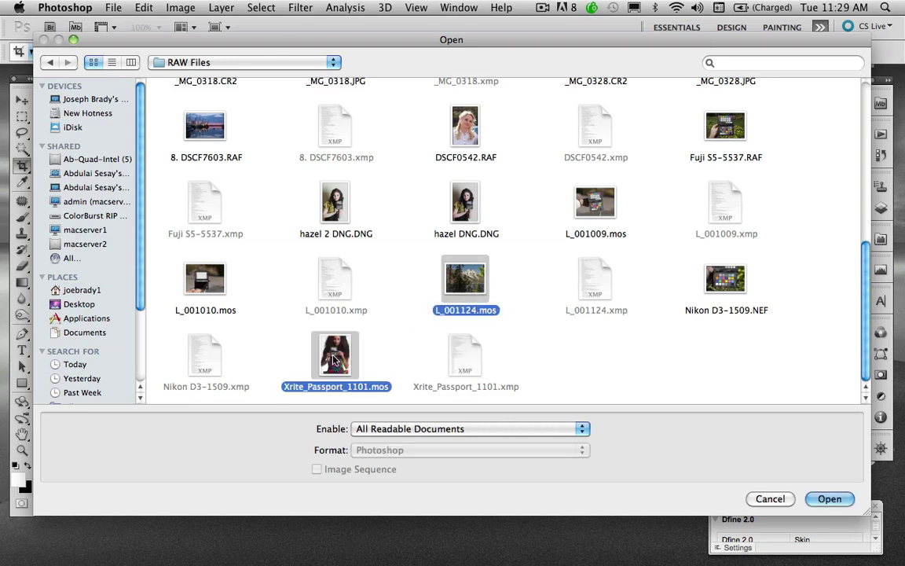
pyautogui.click(550, 352)
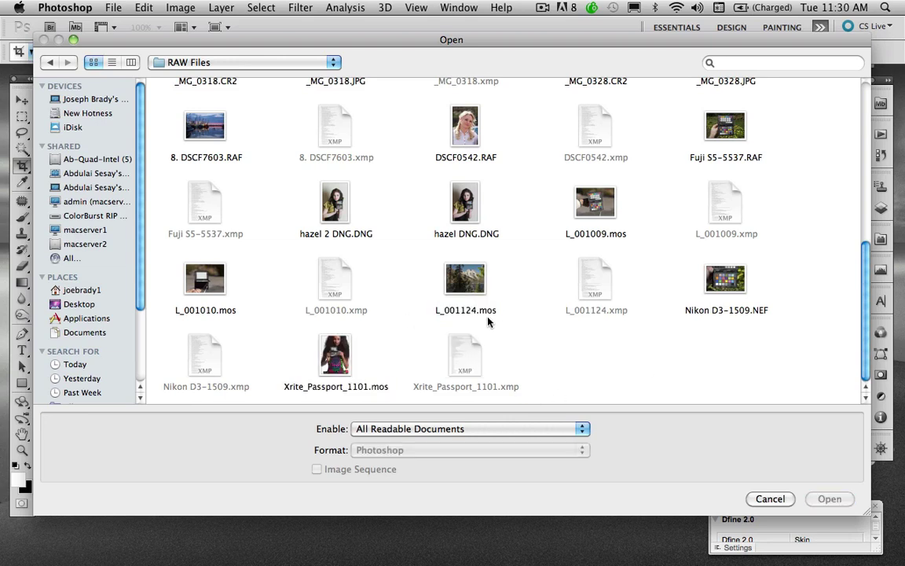
# - Open L_001124.mos, L_001009.mos, _DSF0048.RAF and _DSF0063.RAF together in Camera Raw
pyautogui.click(460, 285)
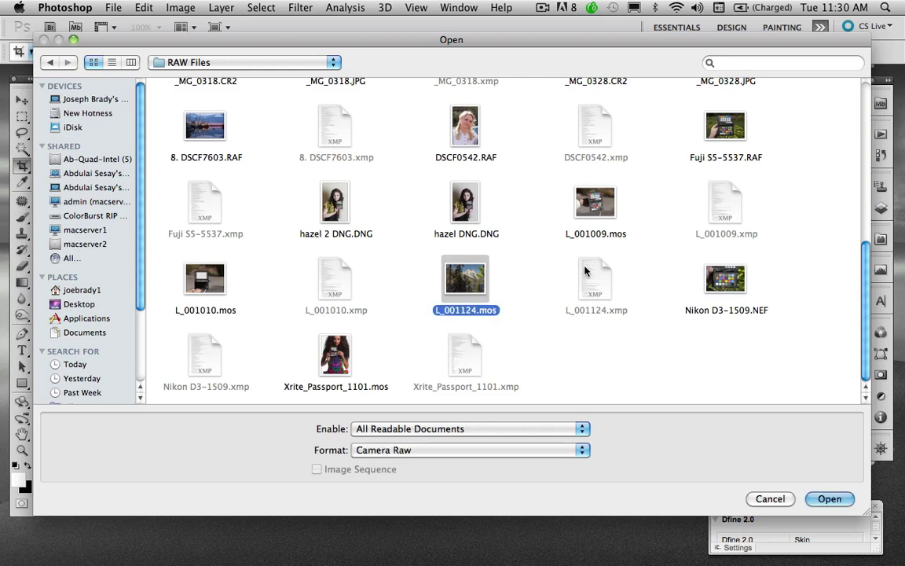
pyautogui.keyDown('super'); pyautogui.click(597, 206); pyautogui.keyUp('super')
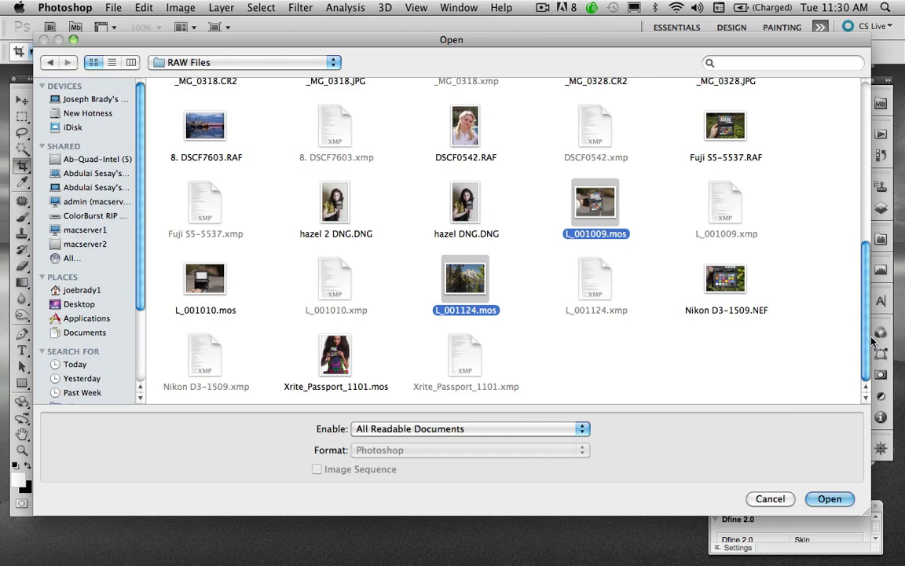
pyautogui.scroll(3, 864, 264)
pyautogui.scroll(6, 865, 263)
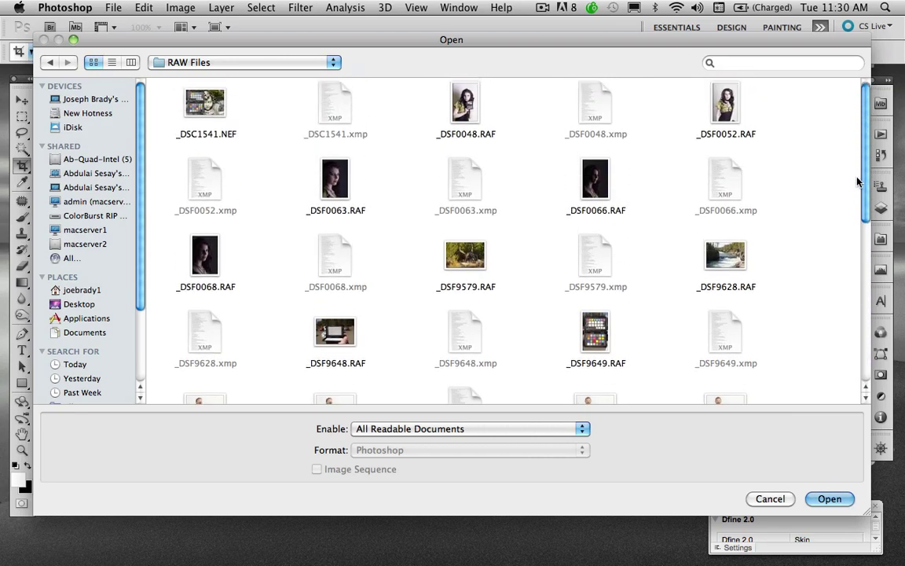
pyautogui.click(465, 106)
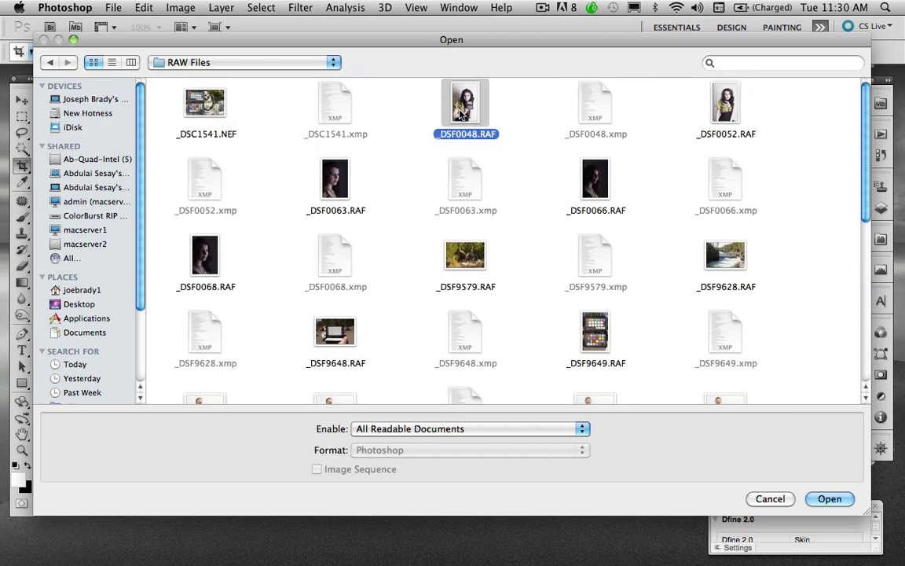
pyautogui.keyDown('super'); pyautogui.click(337, 180); pyautogui.keyUp('super')
pyautogui.click(828, 499)
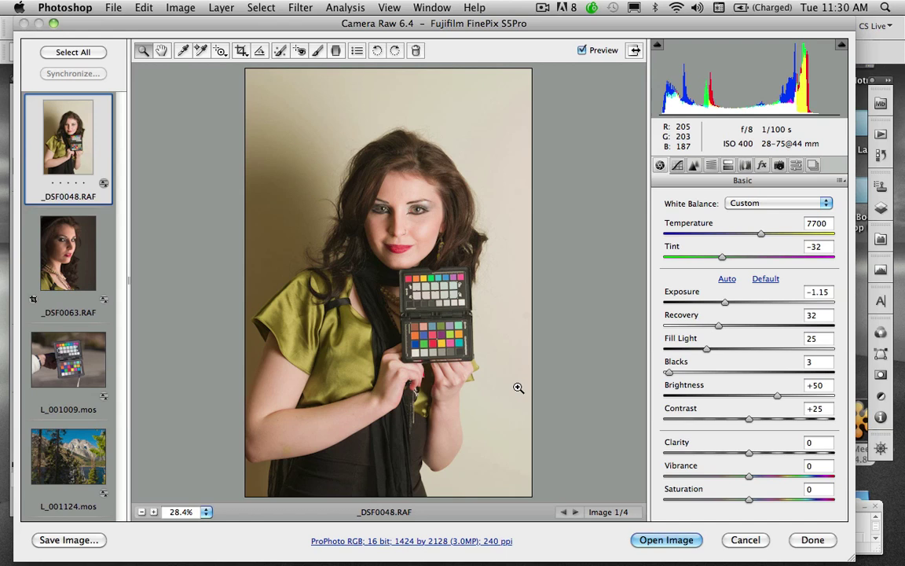
# - Examine the chart shot L_001009.mos in Camera Raw and return to _DSF0048.RAF at 33.3% zoom
pyautogui.click(91, 351)
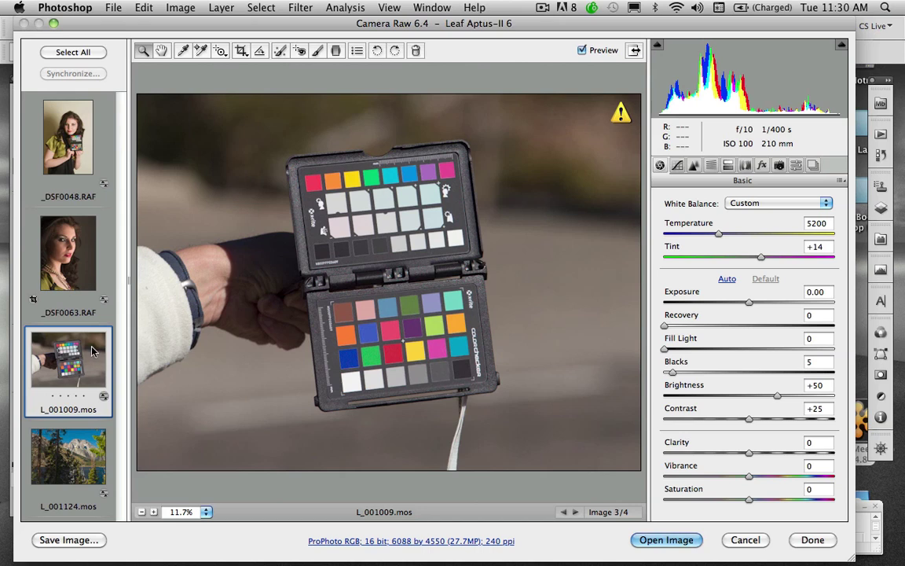
pyautogui.click(65, 151)
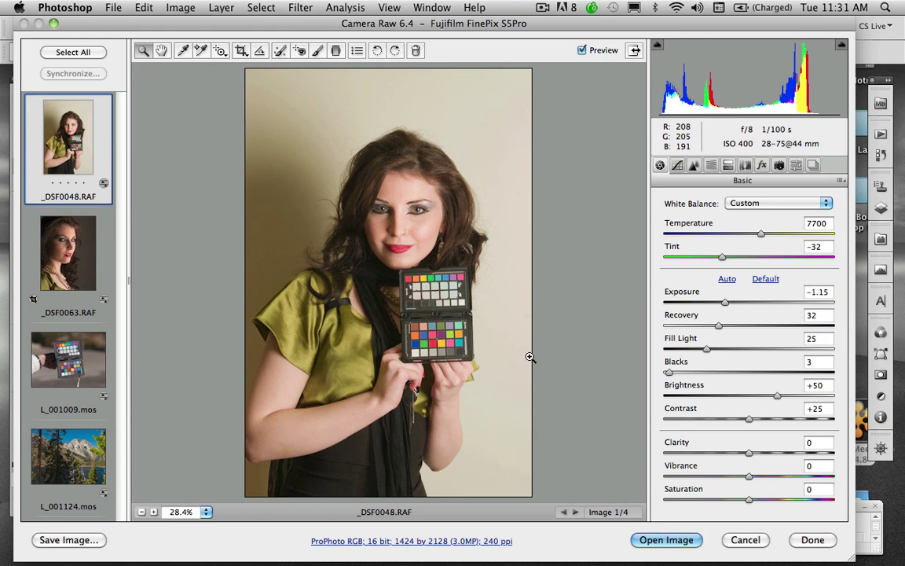
pyautogui.click(534, 328)
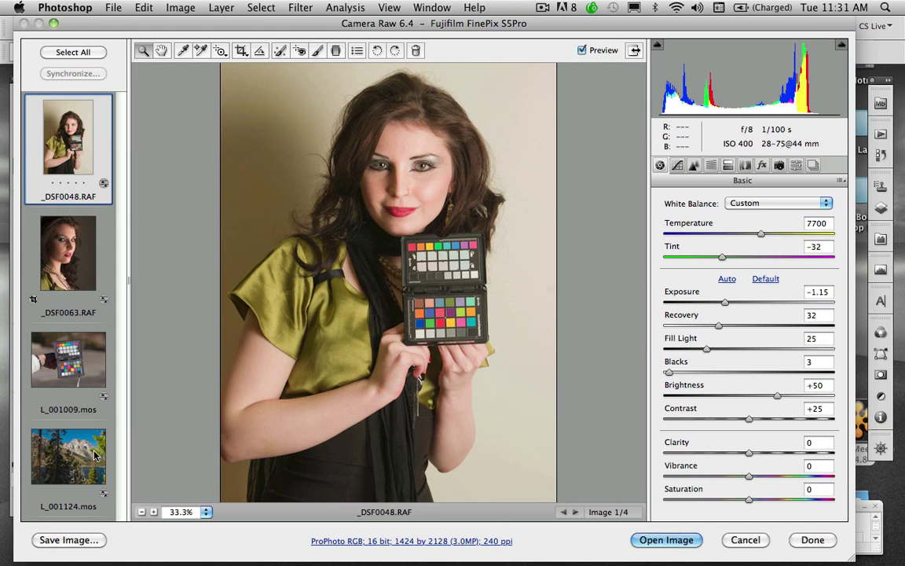
# - Save _DSF0048.RAF as a Digital Negative named Hazel Studio Test in the Exported DNG Files folder
pyautogui.click(68, 540)
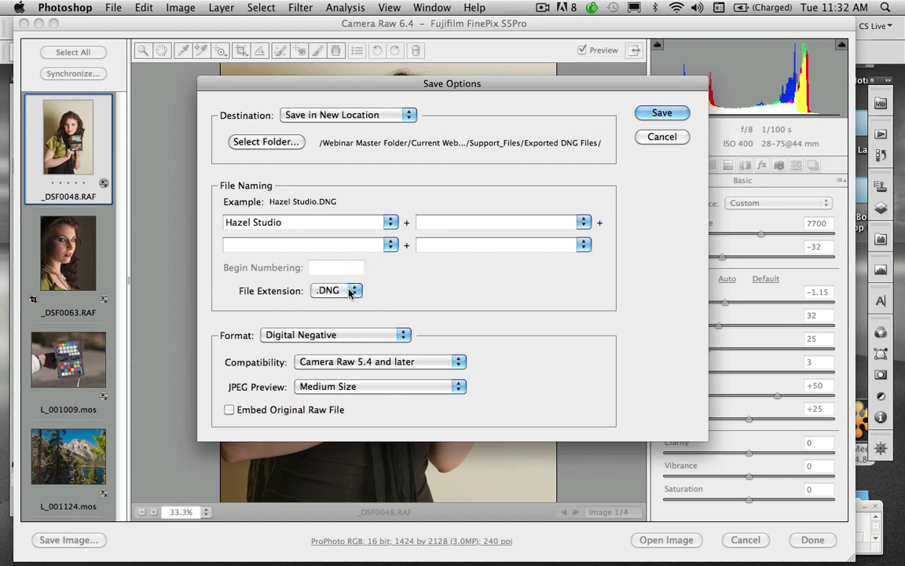
pyautogui.click(349, 292)
pyautogui.click(349, 292)
pyautogui.click(305, 225)
pyautogui.write('Test')
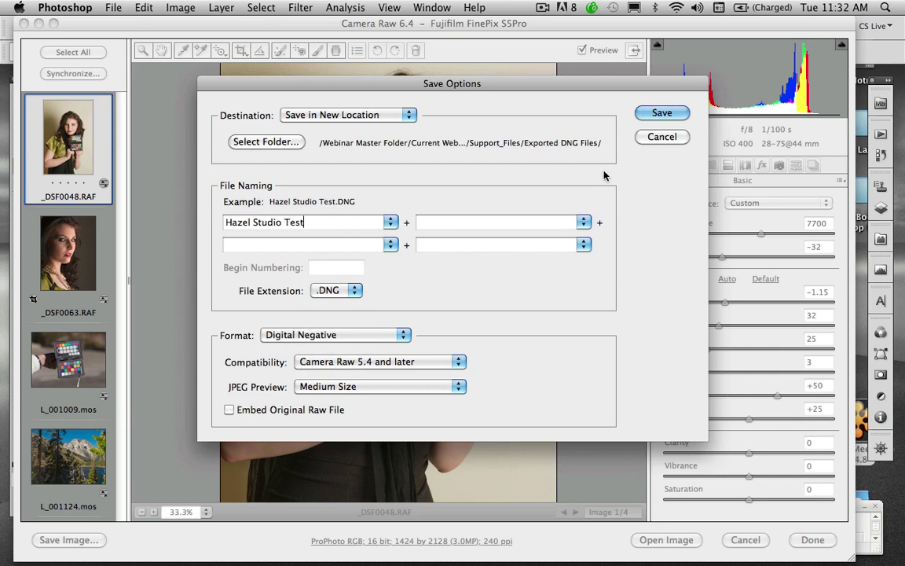
pyautogui.click(662, 113)
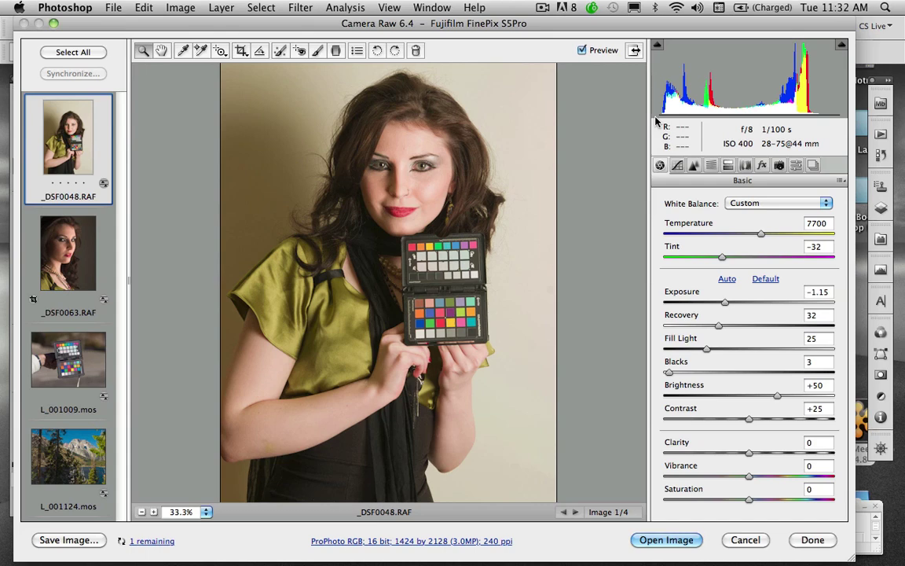
# - Switch to ColorChecker Passport and start adding an image for a single-illuminant DNG profile
pyautogui.moveTo(611, 563)
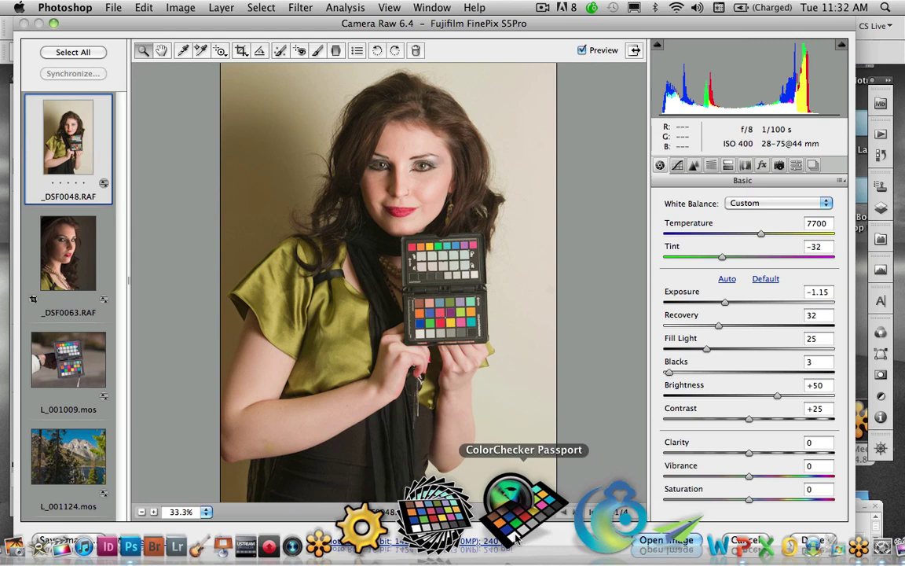
pyautogui.click(516, 534)
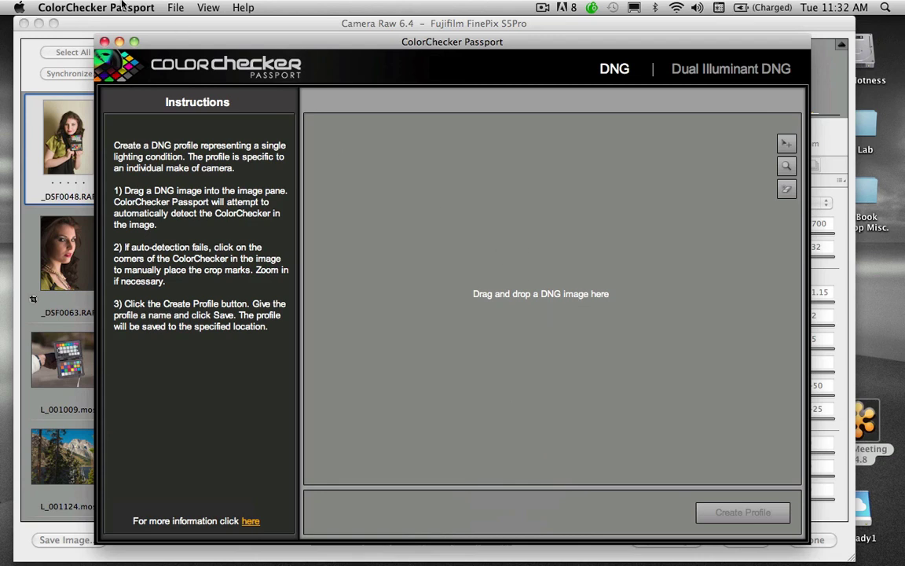
pyautogui.click(172, 8)
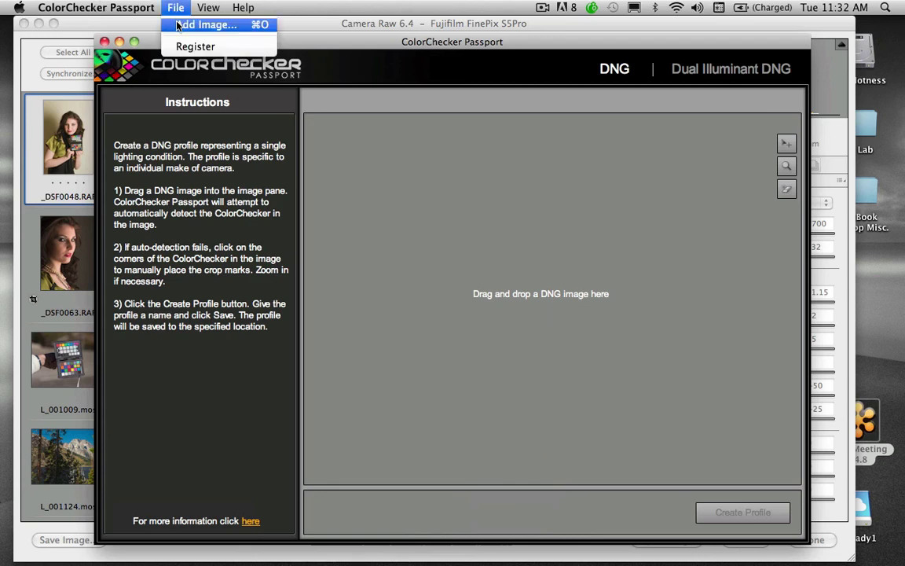
pyautogui.click(196, 25)
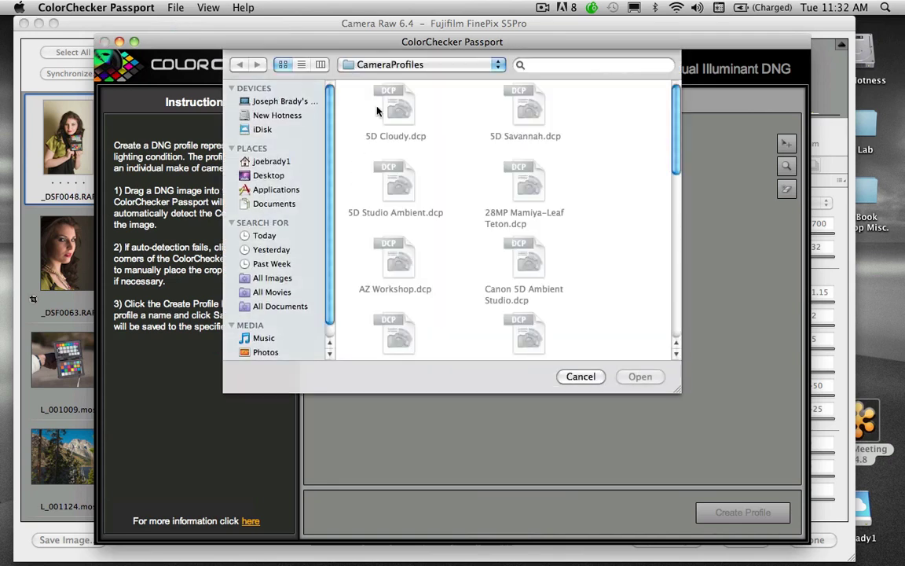
# - Load Hazel Studio Test.DNG from the Exported DNG Files folder, reached through Desktop > MacBook Desktop Misc. > Passport Support Files
pyautogui.click(398, 66)
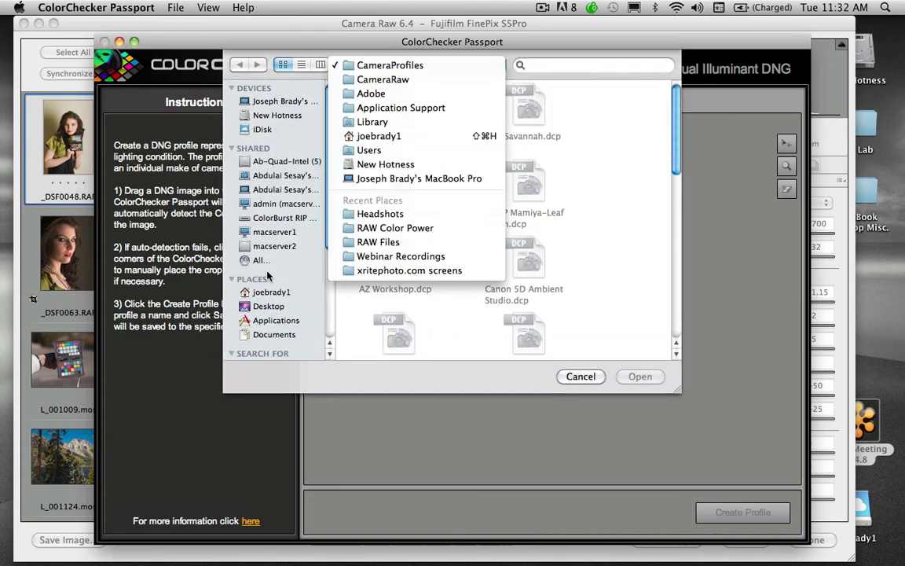
pyautogui.click(269, 306)
pyautogui.click(397, 193)
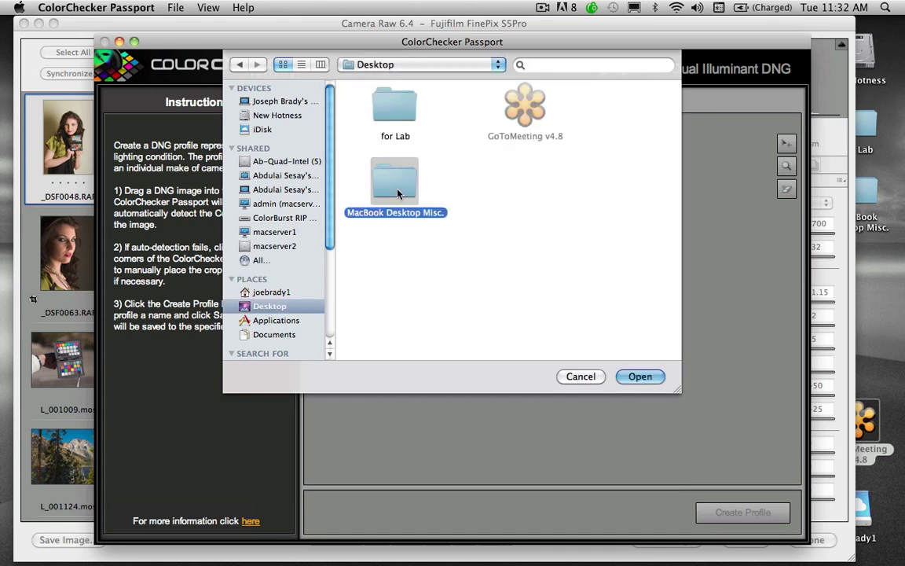
pyautogui.doubleClick(398, 193)
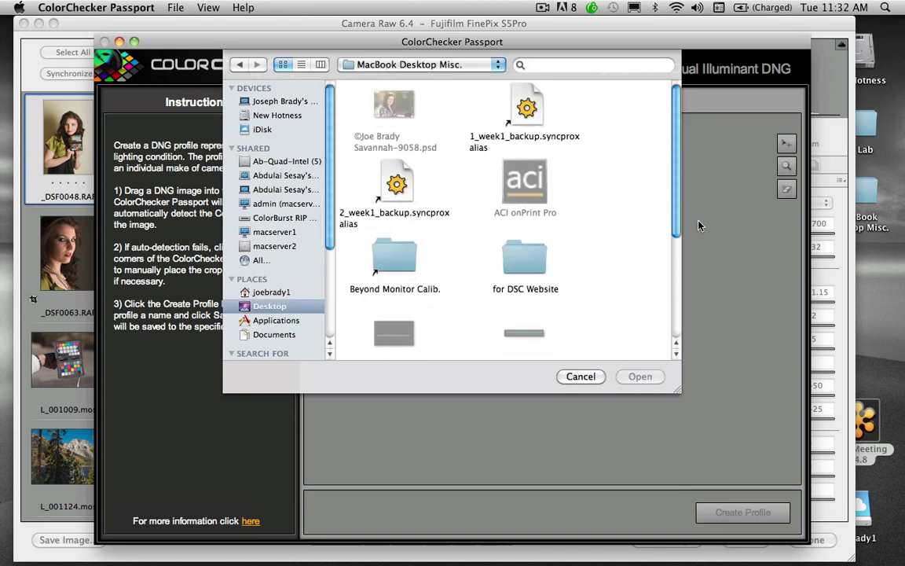
pyautogui.scroll(-5, 609, 198)
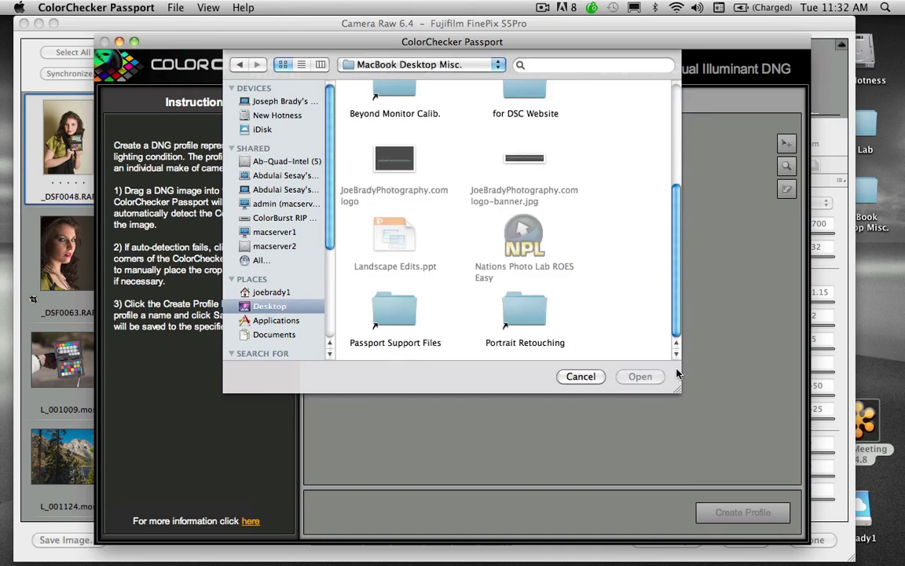
pyautogui.doubleClick(397, 334)
pyautogui.click(407, 117)
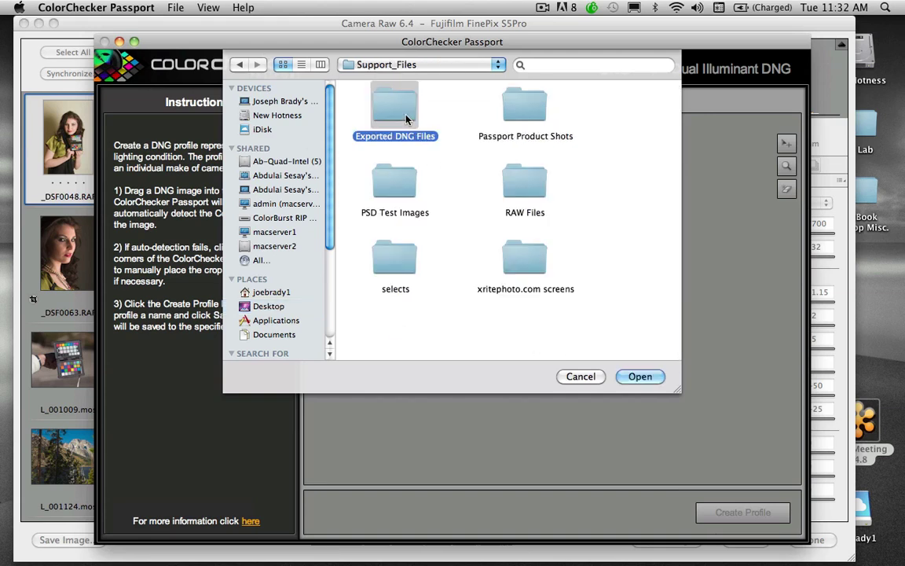
pyautogui.doubleClick(407, 118)
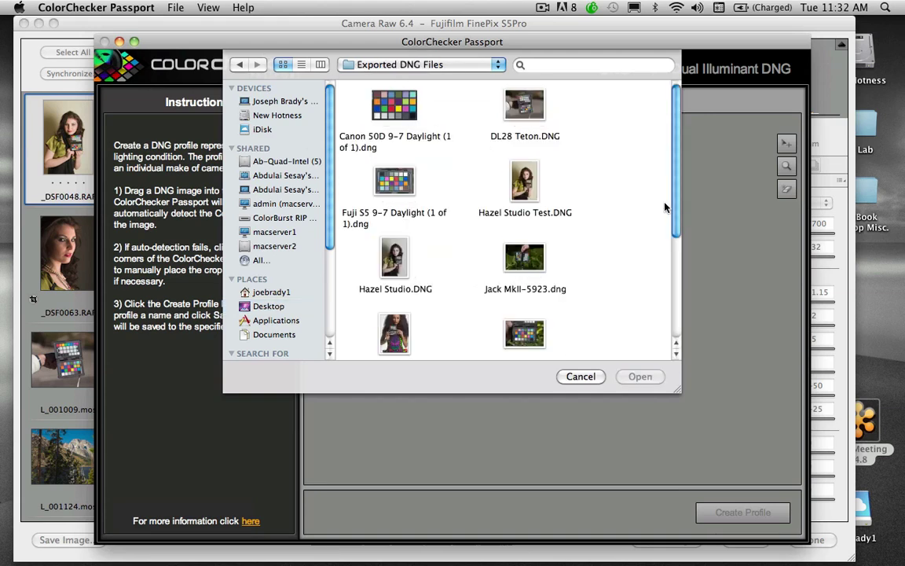
pyautogui.click(488, 177)
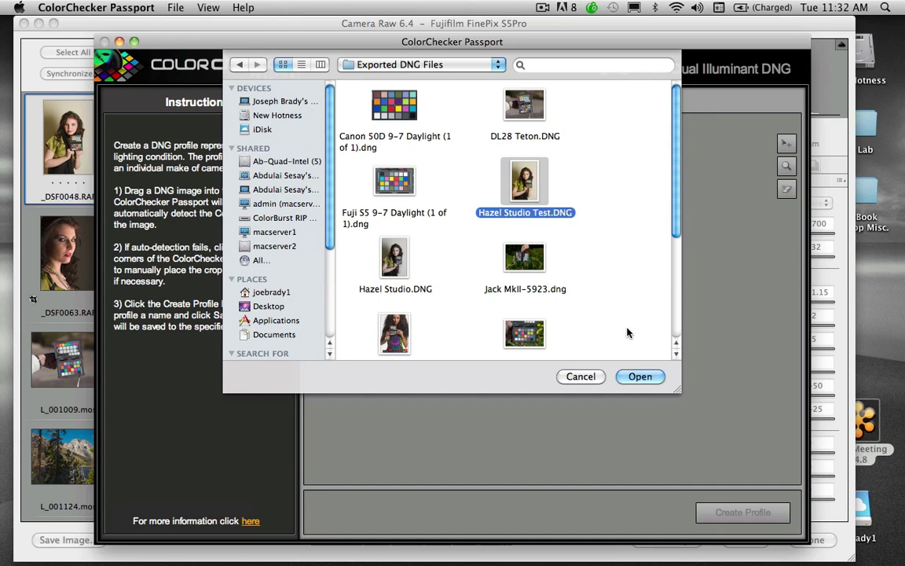
pyautogui.click(632, 382)
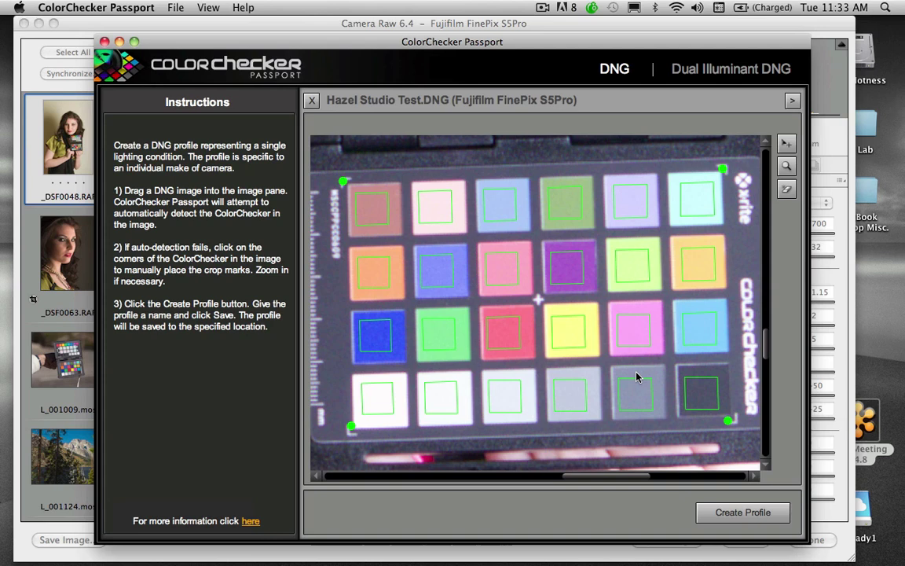
# - Fine-tune the upper-left, upper-right and lower-left corner marks of the detection grid against the ColorChecker's crop marks
pyautogui.click(346, 182)
pyautogui.moveTo(356, 184)
pyautogui.mouseDown()
pyautogui.moveTo(369, 187)
pyautogui.moveTo(347, 190)
pyautogui.mouseUp()
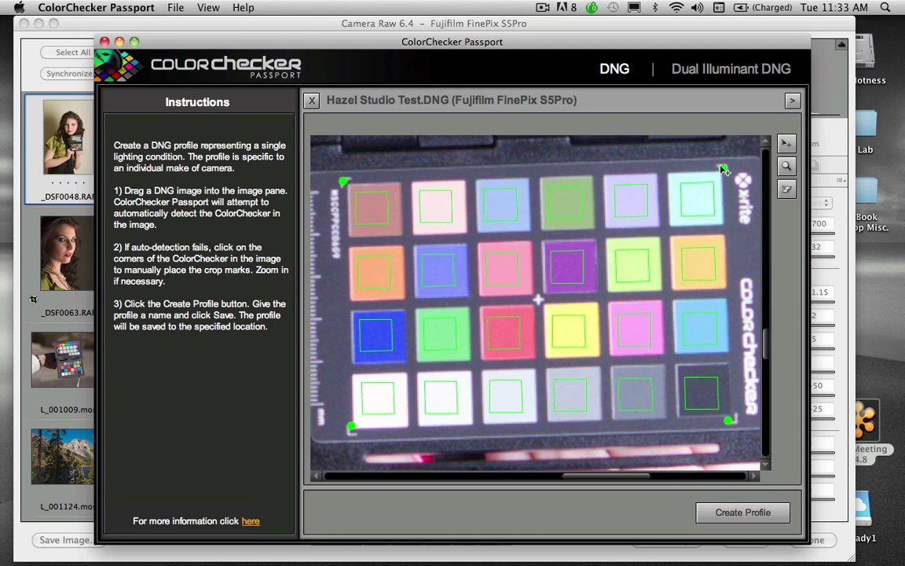
pyautogui.moveTo(723, 170); pyautogui.dragTo(722, 169)
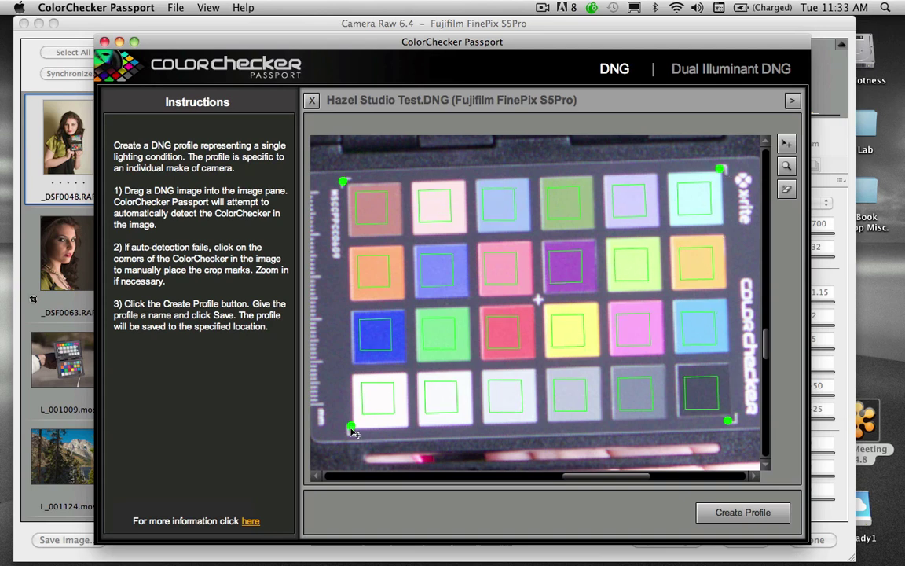
pyautogui.moveTo(351, 427); pyautogui.dragTo(354, 433)
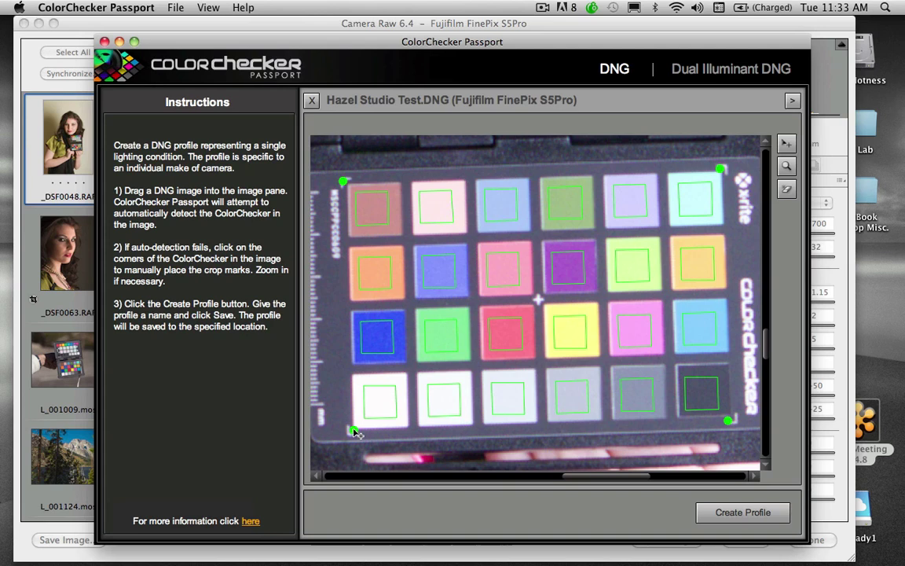
# - Create the camera profile from the detected chart and save it as Hazel Test 2.dcp in the CameraProfiles folder
pyautogui.click(787, 165)
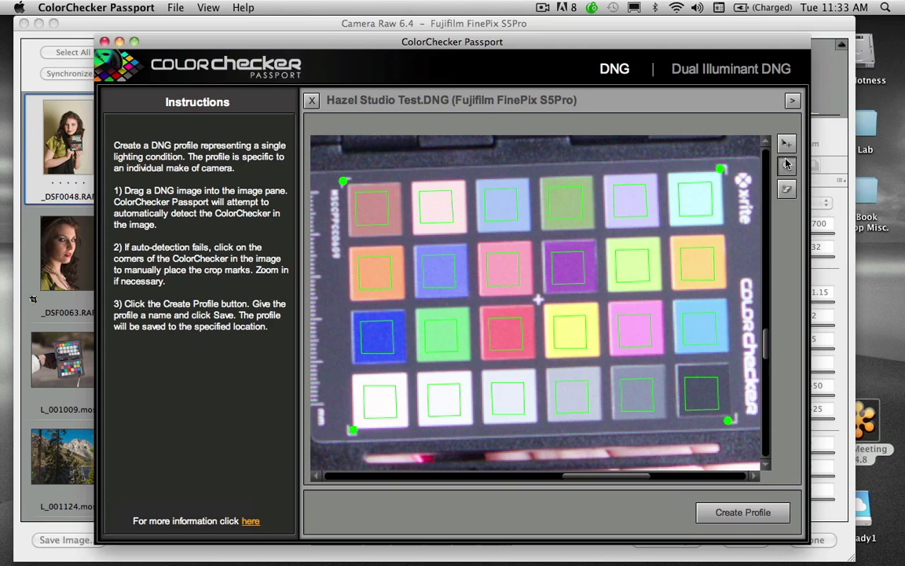
pyautogui.keyDown('alt'); pyautogui.click(607, 232); pyautogui.keyUp('alt')
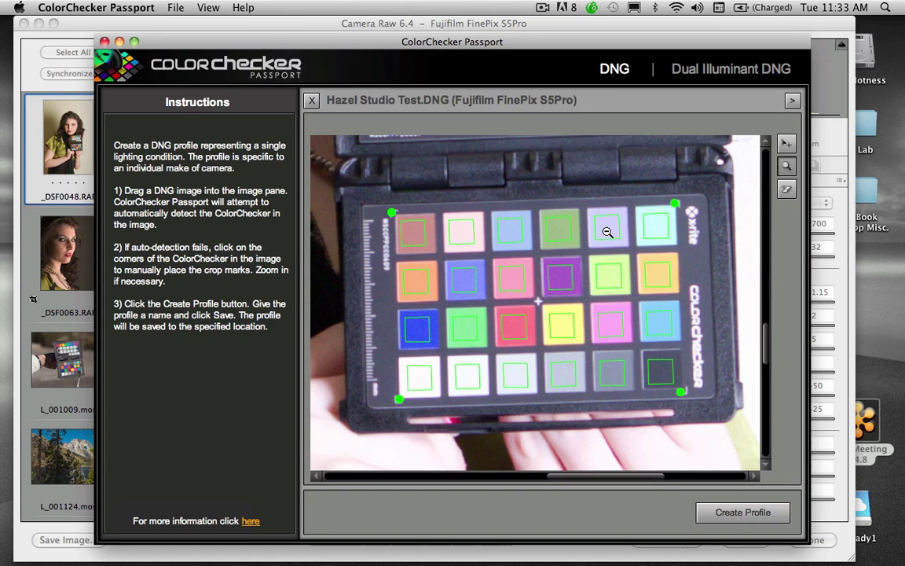
pyautogui.keyDown('alt'); pyautogui.click(583, 297); pyautogui.keyUp('alt')
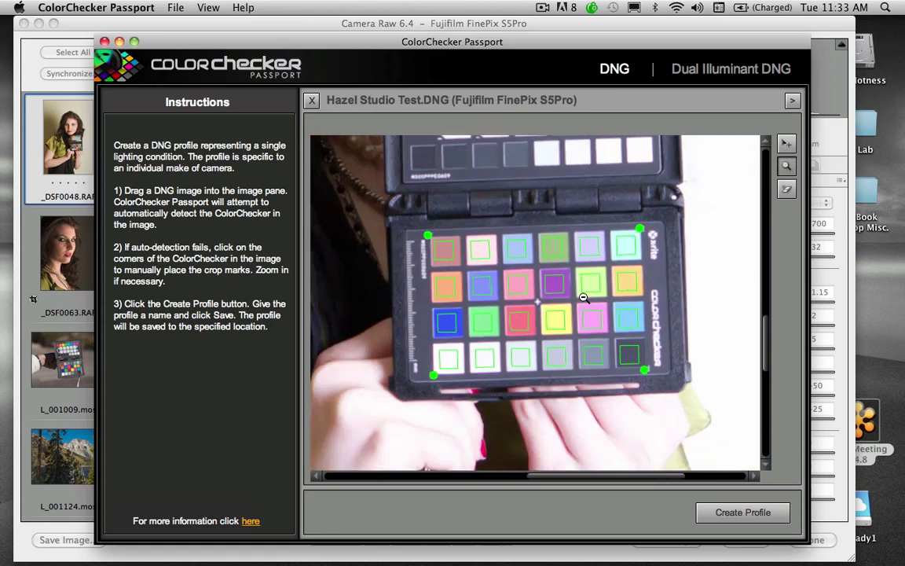
pyautogui.keyDown('alt'); pyautogui.click(583, 297); pyautogui.keyUp('alt')
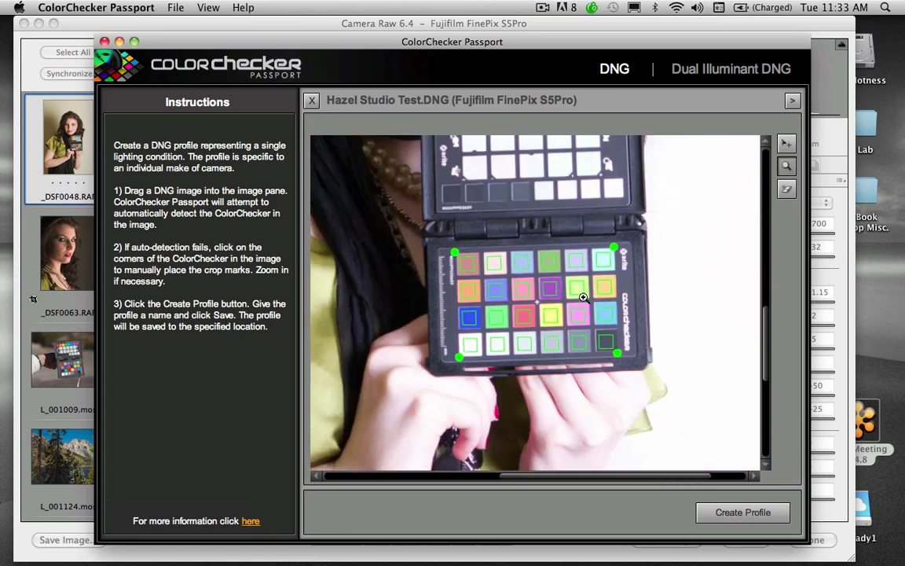
pyautogui.click(749, 514)
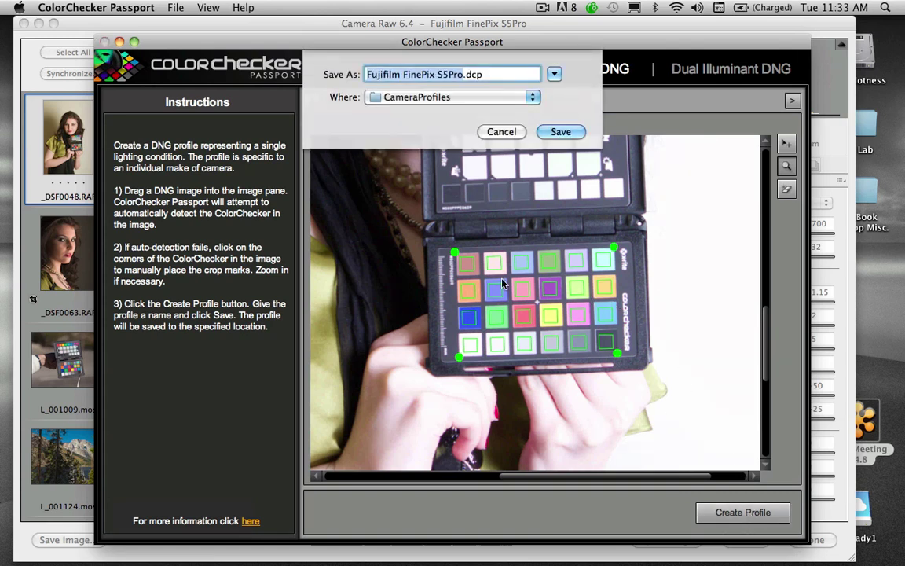
pyautogui.write('Haz')
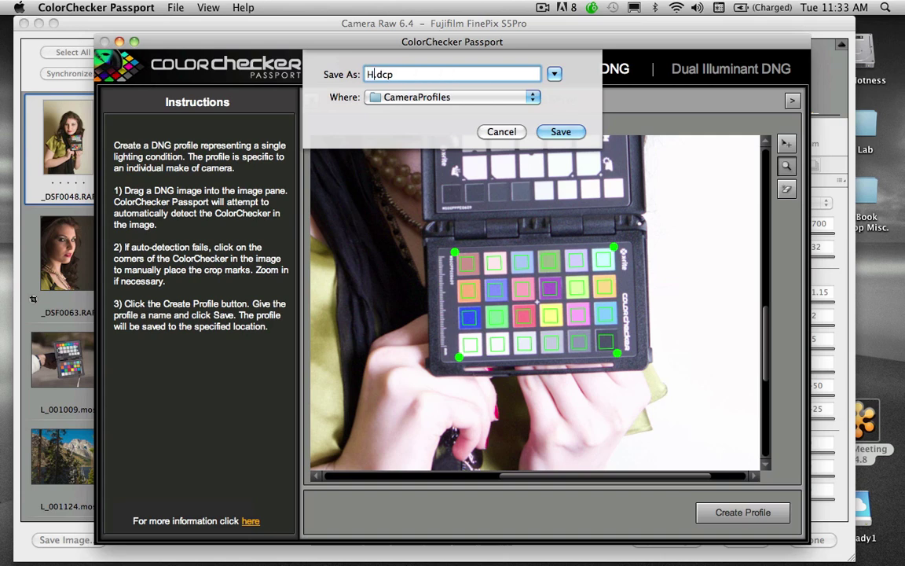
pyautogui.write('el Test 2')
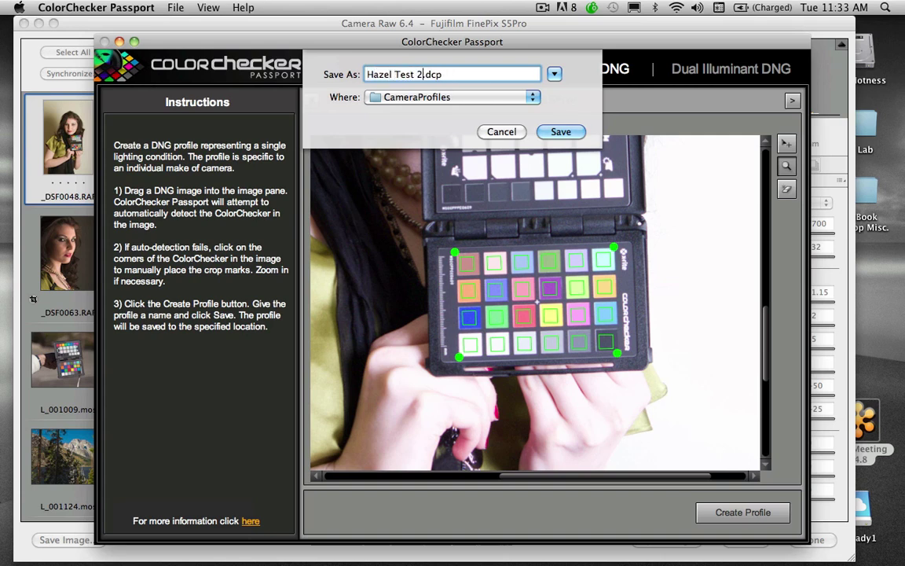
pyautogui.click(561, 132)
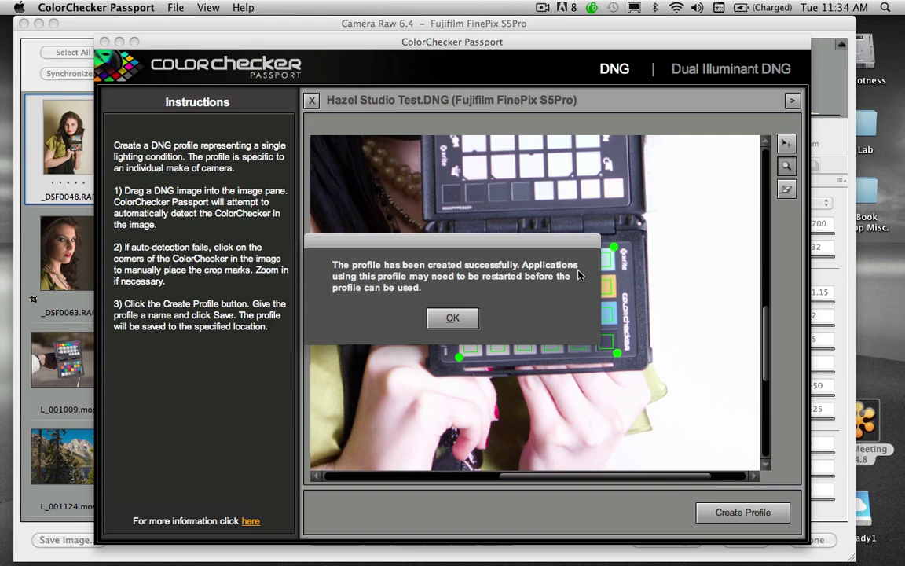
pyautogui.click(463, 318)
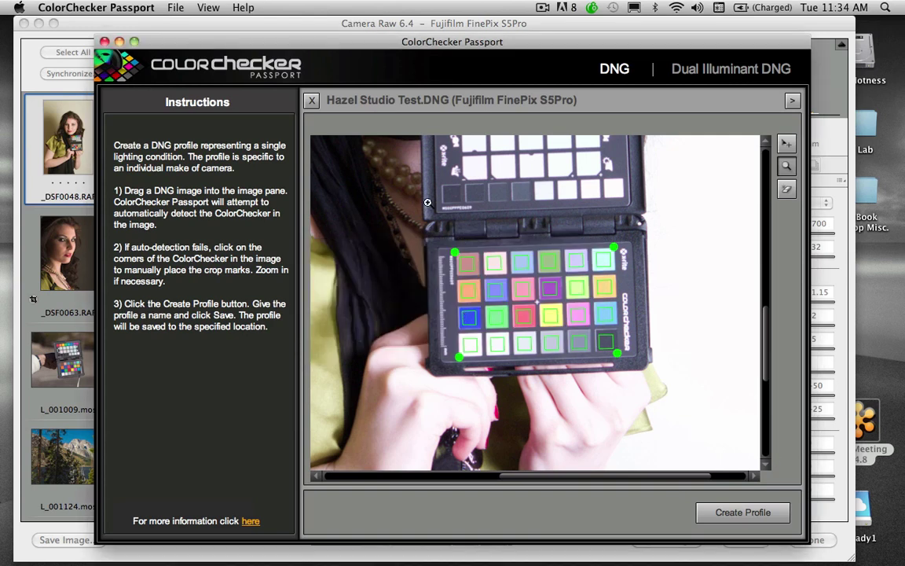
# - Quit ColorChecker Passport to return to Camera Raw and switch Camera Raw to full-screen view
pyautogui.press('super+q')
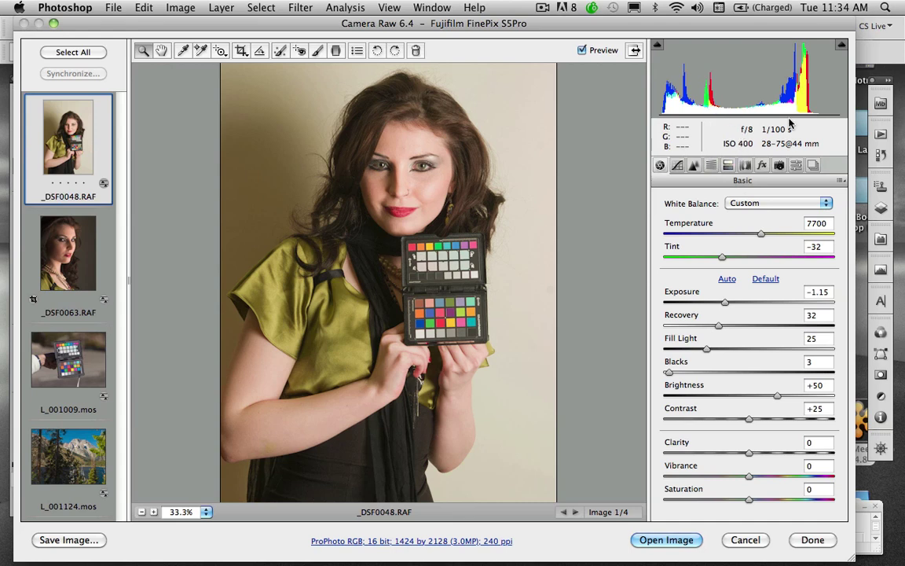
pyautogui.click(635, 52)
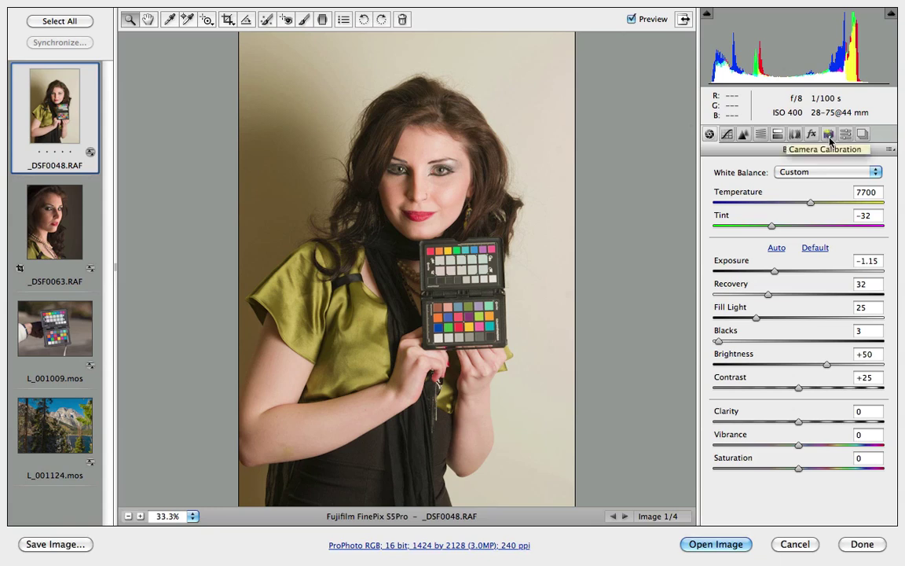
# - Set the camera profile of _DSF0048.RAF to Adobe Standard and sample its white balance from a light gray patch in the chart's neutral row
pyautogui.click(830, 136)
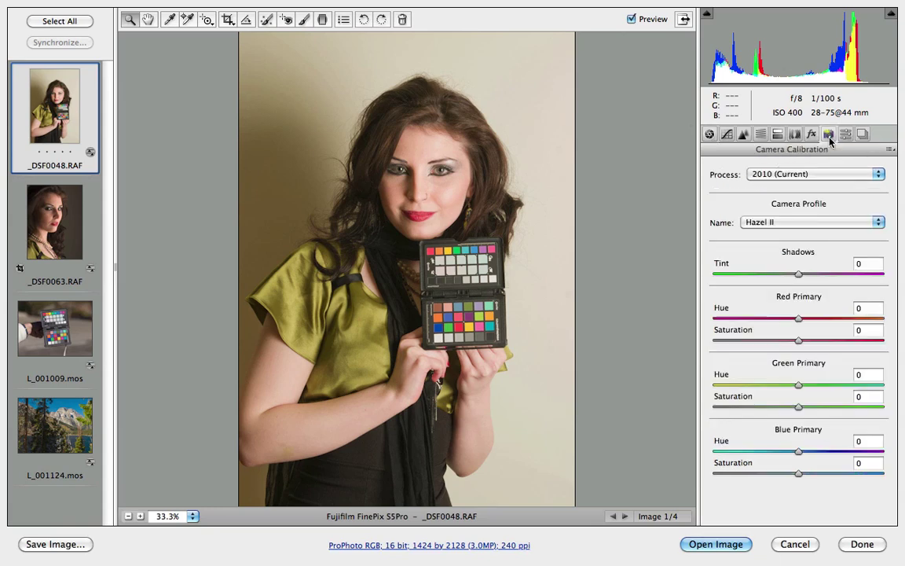
pyautogui.click(817, 220)
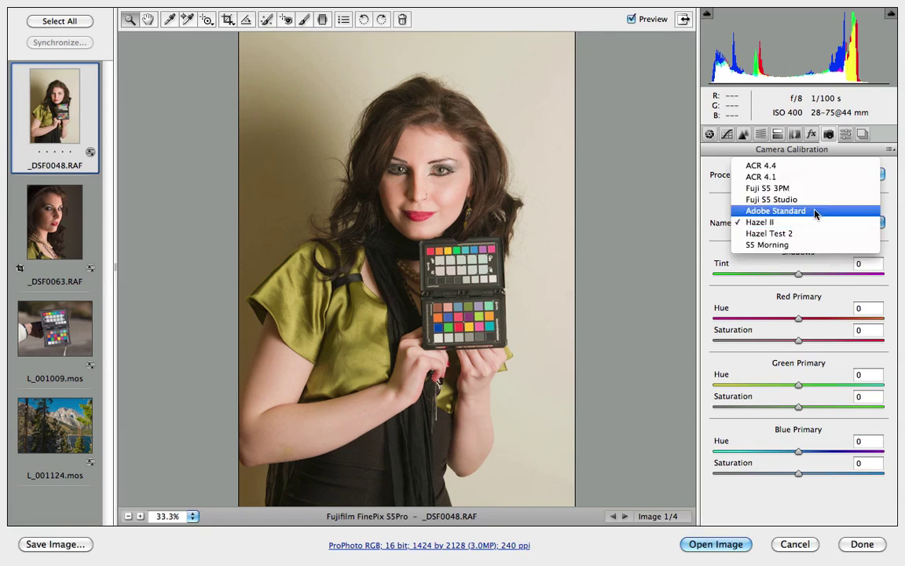
pyautogui.click(816, 212)
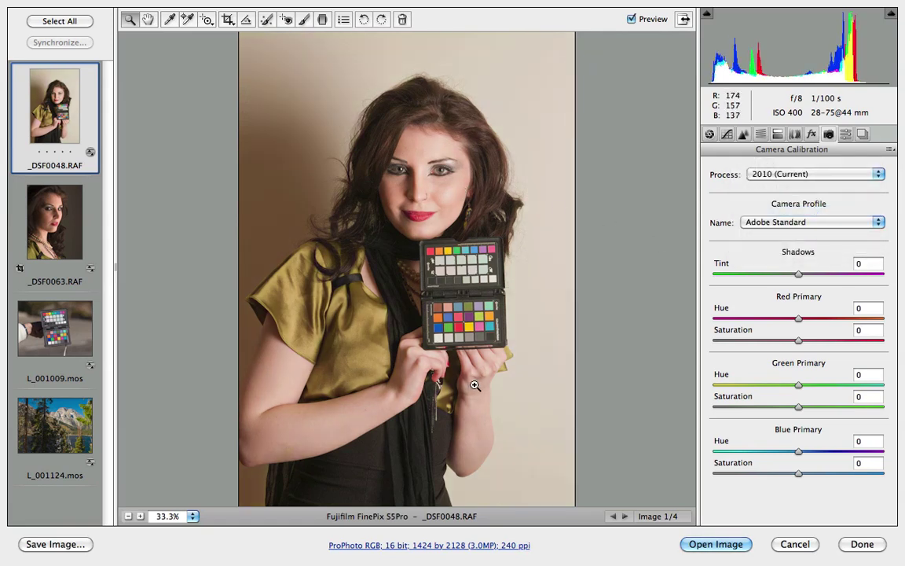
pyautogui.click(169, 20)
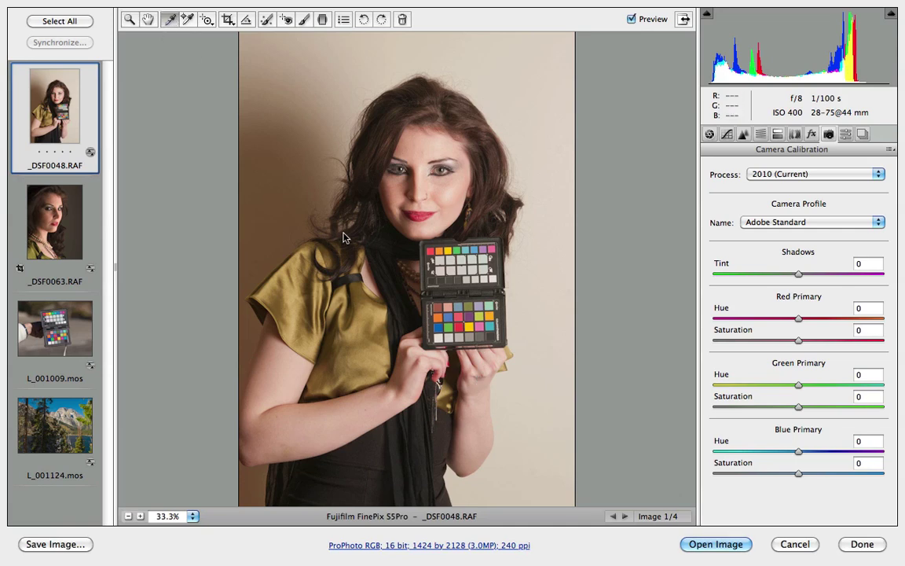
pyautogui.click(454, 334)
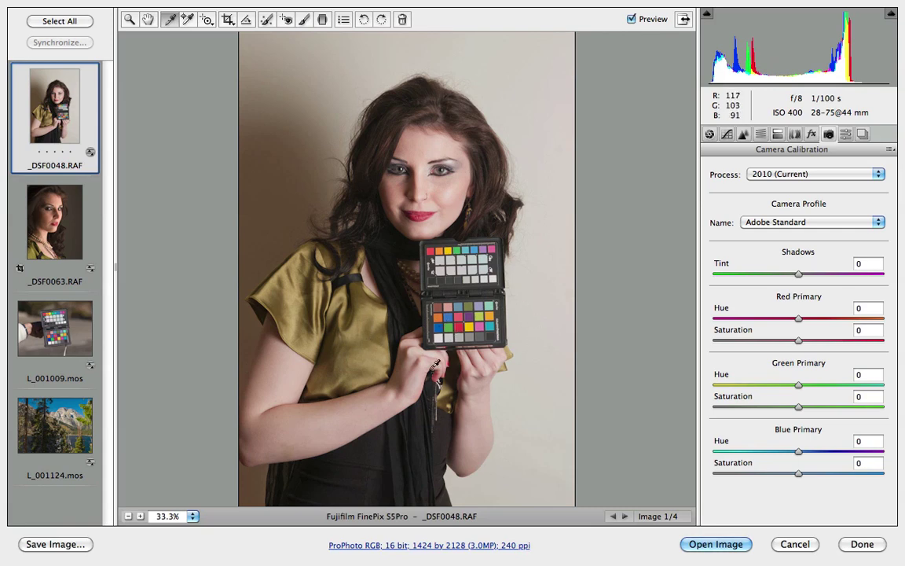
# - Compare the Hazel Test 2 and Adobe Standard camera profiles on _DSF0048.RAF and leave Hazel Test 2 applied
pyautogui.click(828, 222)
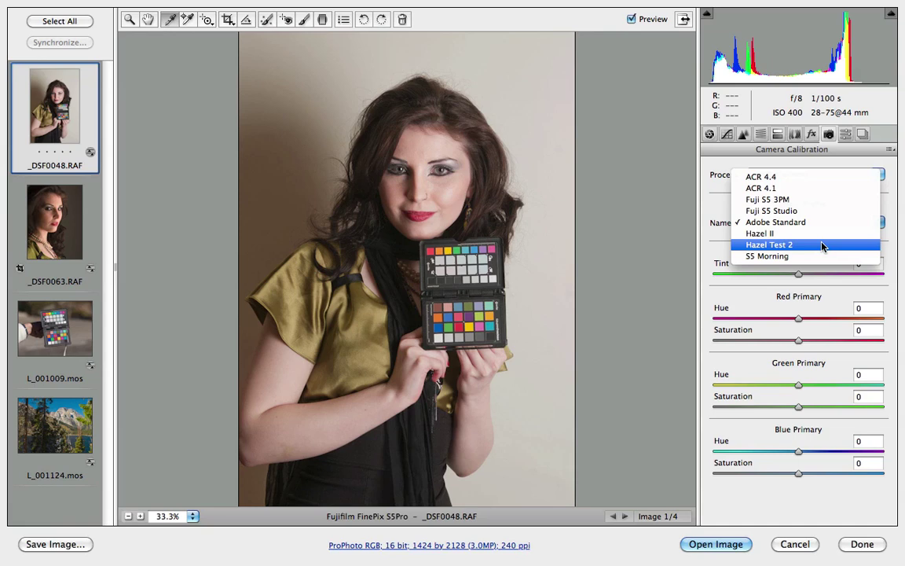
pyautogui.click(822, 246)
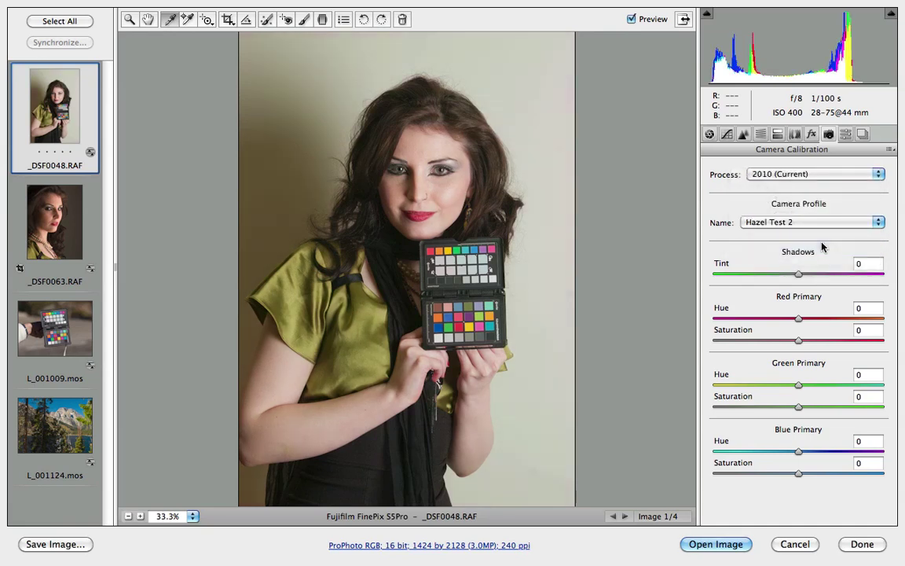
pyautogui.click(782, 223)
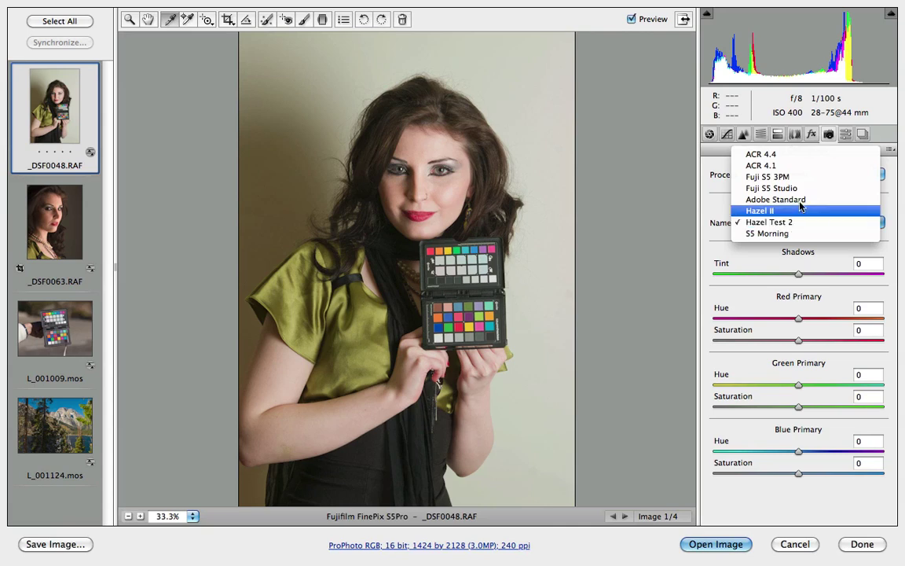
pyautogui.click(800, 203)
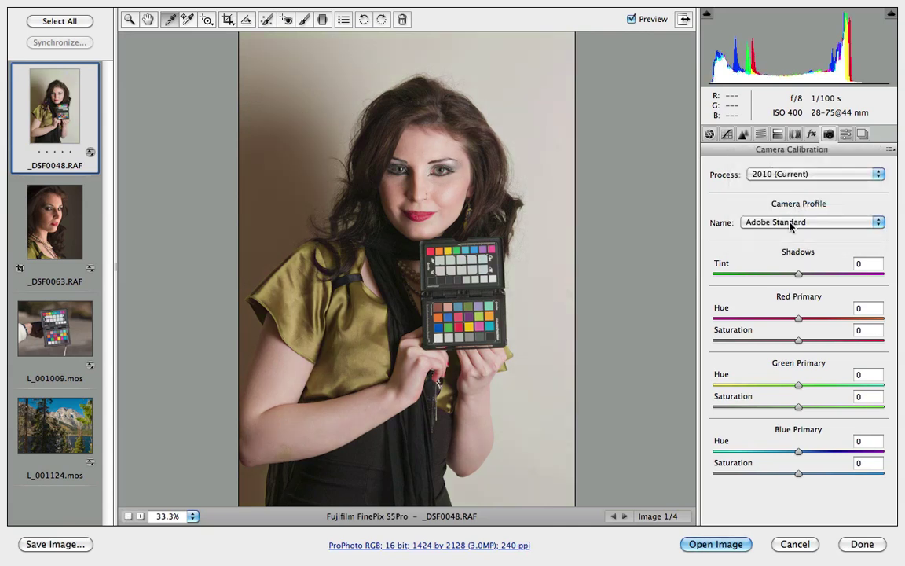
pyautogui.click(791, 225)
pyautogui.click(790, 244)
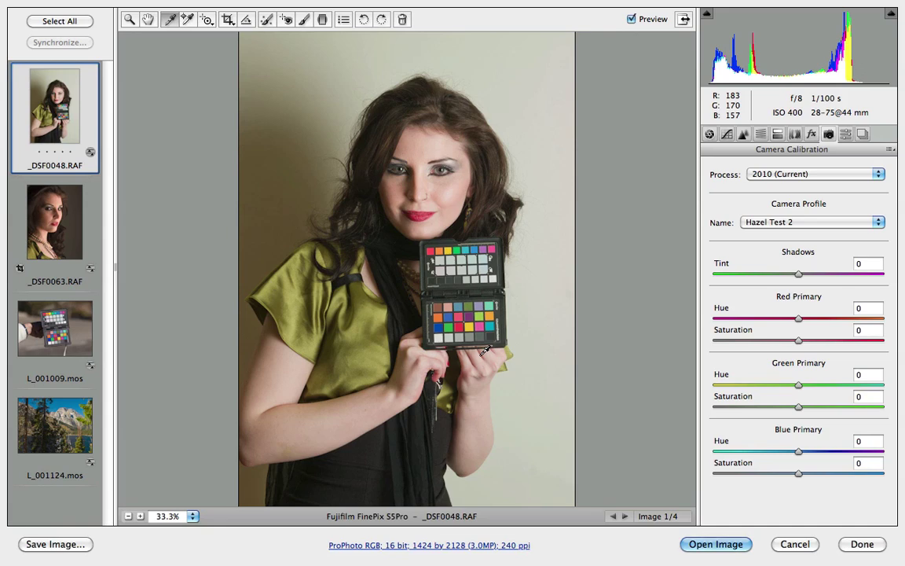
# - Synchronize the White Balance and Camera Calibration settings from _DSF0048.RAF to _DSF0063.RAF
pyautogui.keyDown('shift'); pyautogui.click(67, 234); pyautogui.keyUp('shift')
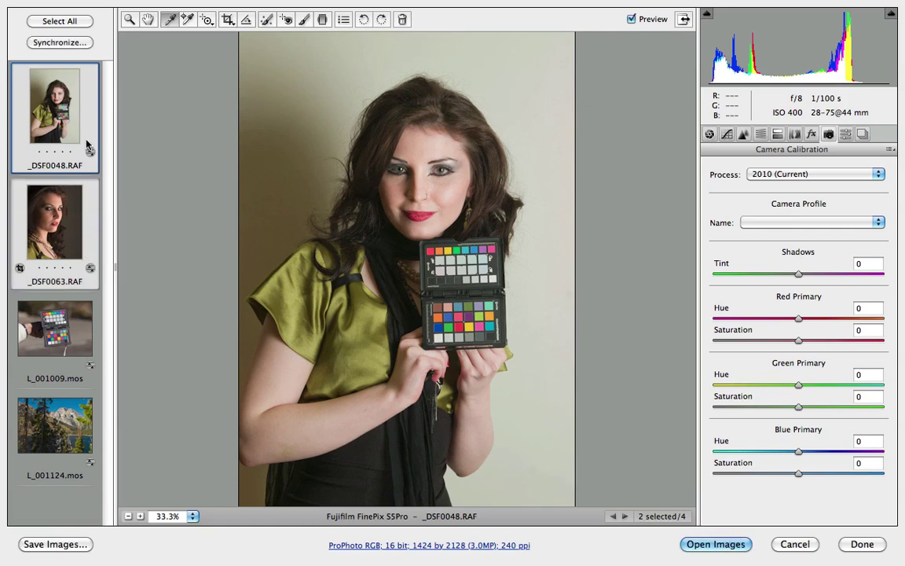
pyautogui.click(63, 43)
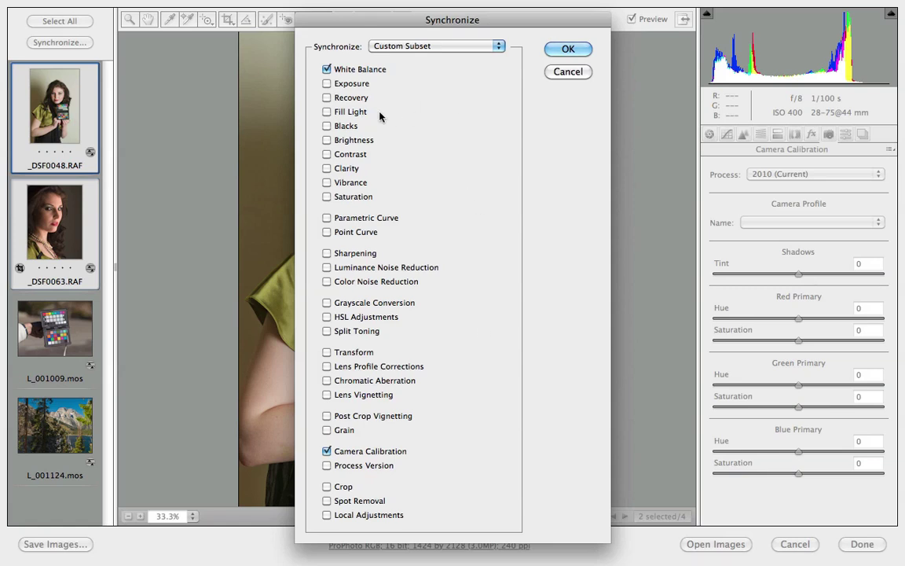
pyautogui.click(567, 50)
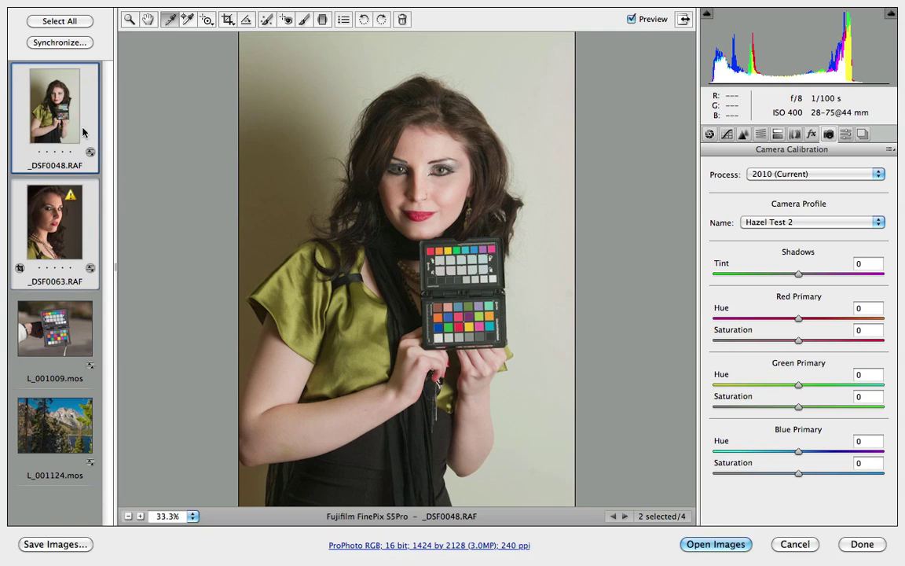
# - Compare _DSF0063.RAF under the Adobe Standard and Hazel Test 2 camera profiles twice, ending on Hazel Test 2
pyautogui.click(74, 238)
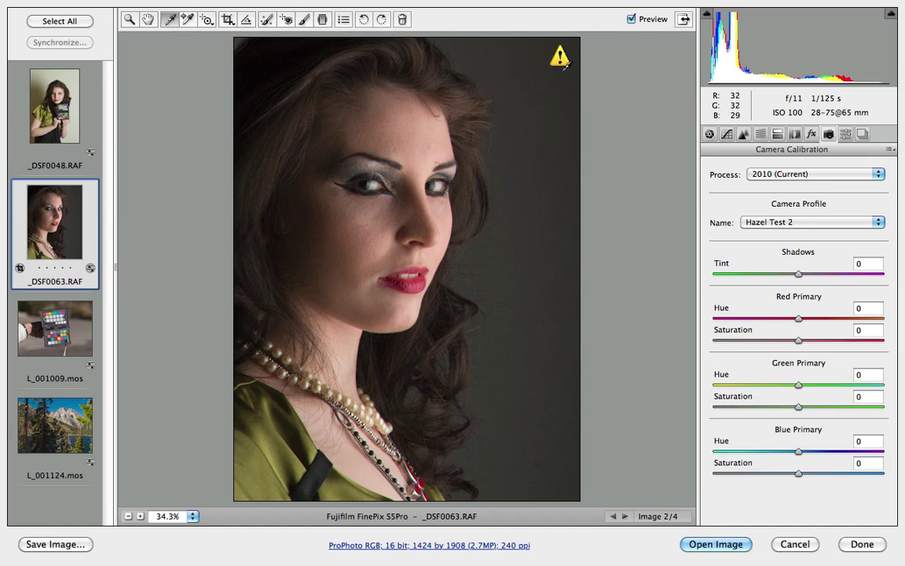
pyautogui.click(799, 224)
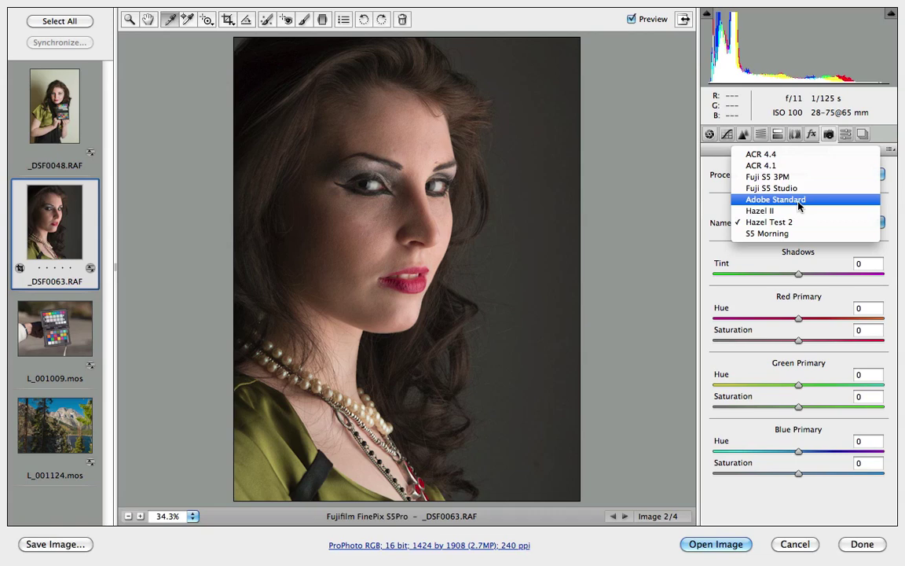
pyautogui.click(798, 201)
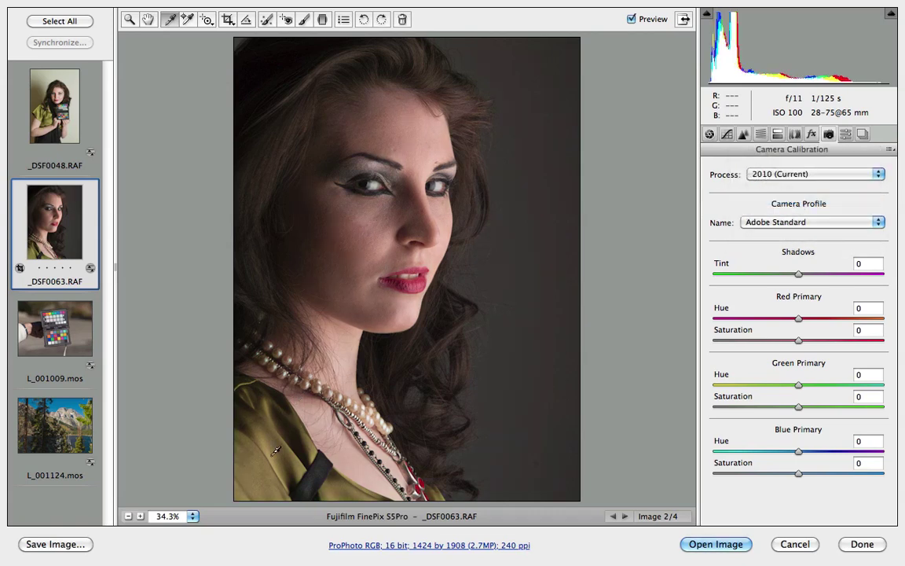
pyautogui.click(833, 226)
pyautogui.click(822, 245)
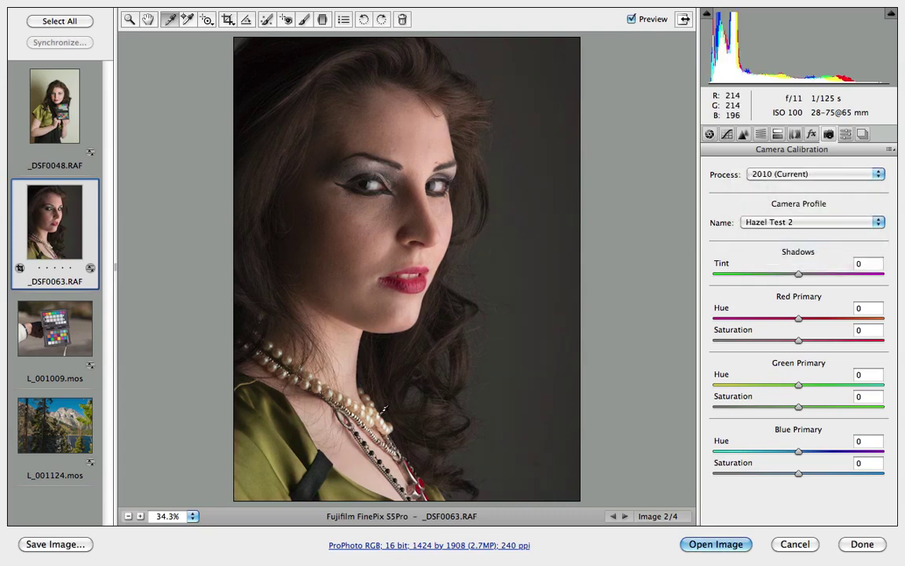
pyautogui.click(401, 267)
pyautogui.click(784, 224)
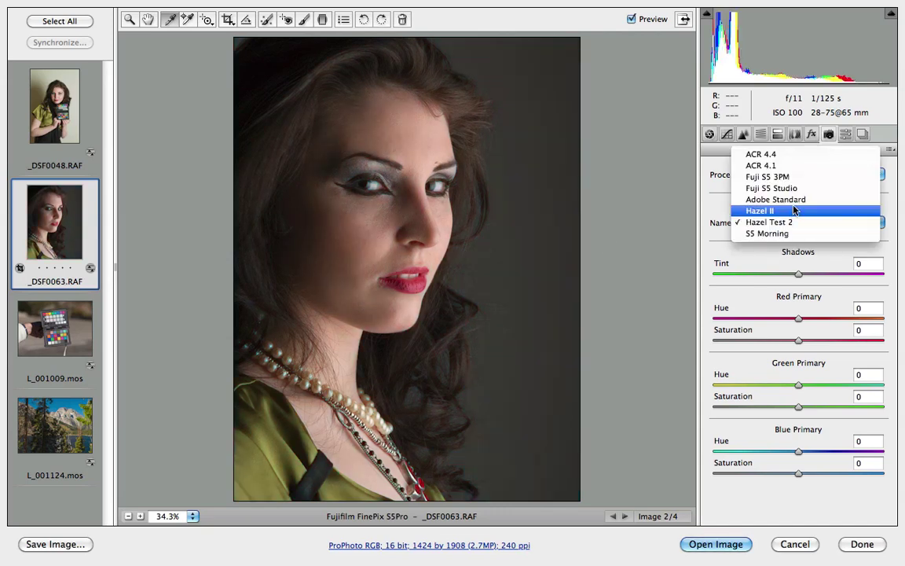
pyautogui.click(796, 201)
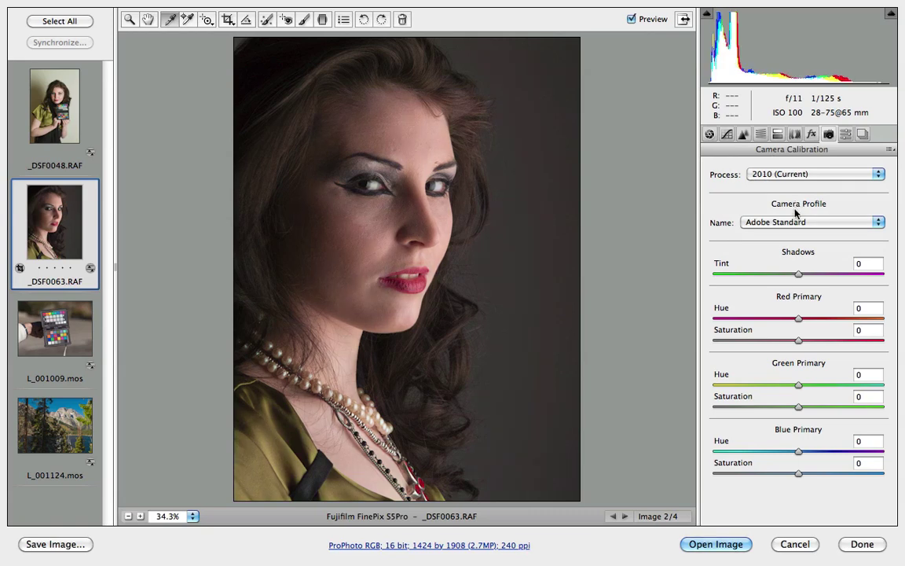
pyautogui.click(793, 225)
pyautogui.click(792, 246)
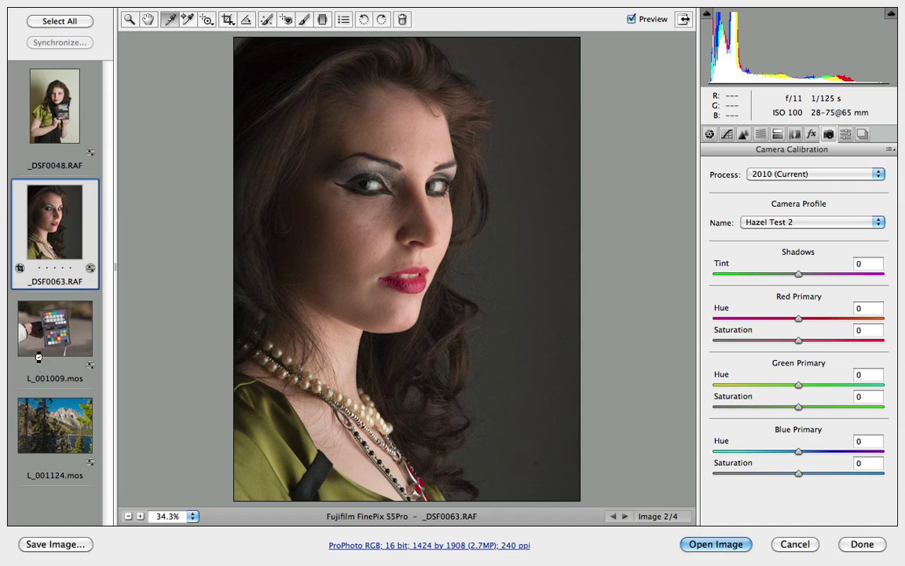
# - Check L_001009.mos for clipped chart patches with the highlight clipping warning at +0.85 exposure, and return the exposure to 0.00
pyautogui.click(36, 326)
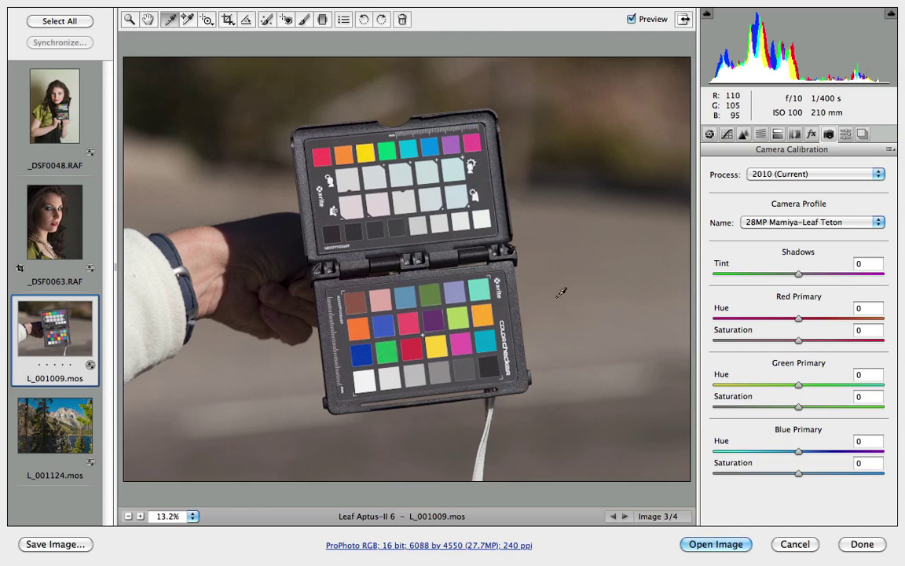
pyautogui.press('super+alt+1')
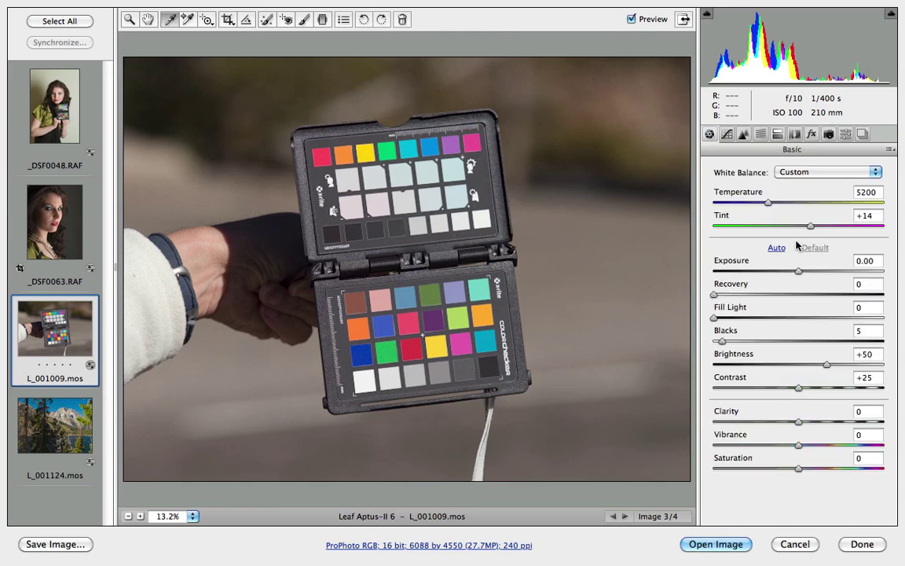
pyautogui.moveTo(799, 271)
pyautogui.mouseDown()
pyautogui.moveTo(828, 272)
pyautogui.moveTo(815, 274)
pyautogui.mouseUp()
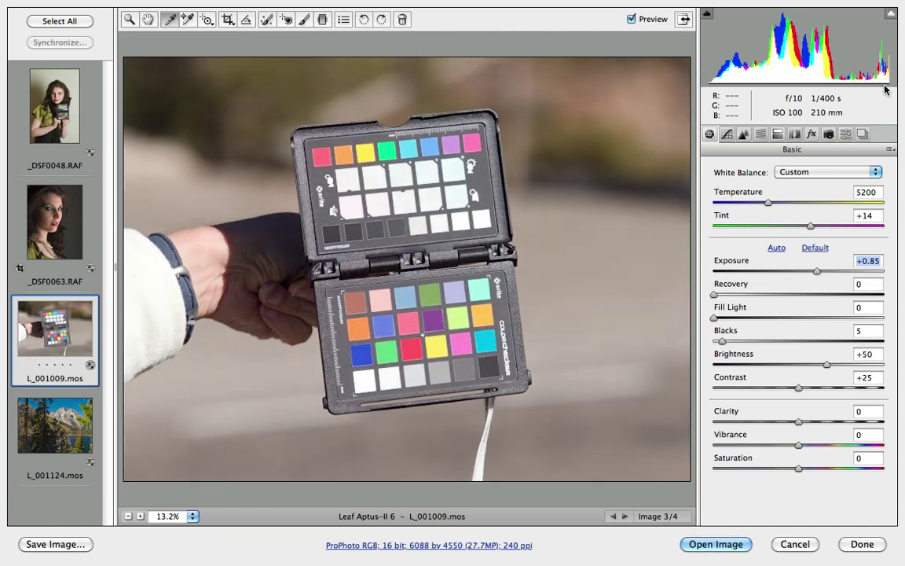
pyautogui.click(892, 16)
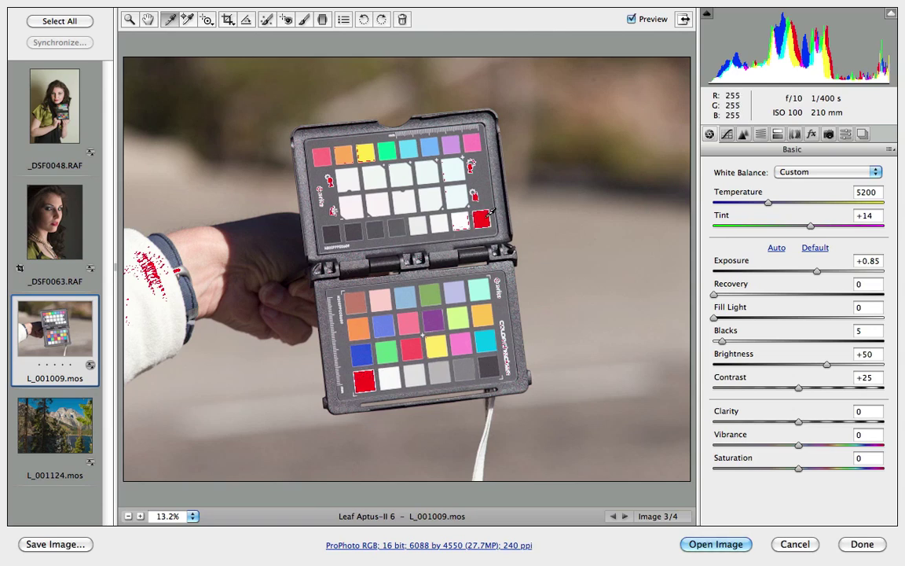
pyautogui.click(817, 271)
pyautogui.moveTo(817, 272); pyautogui.dragTo(800, 274)
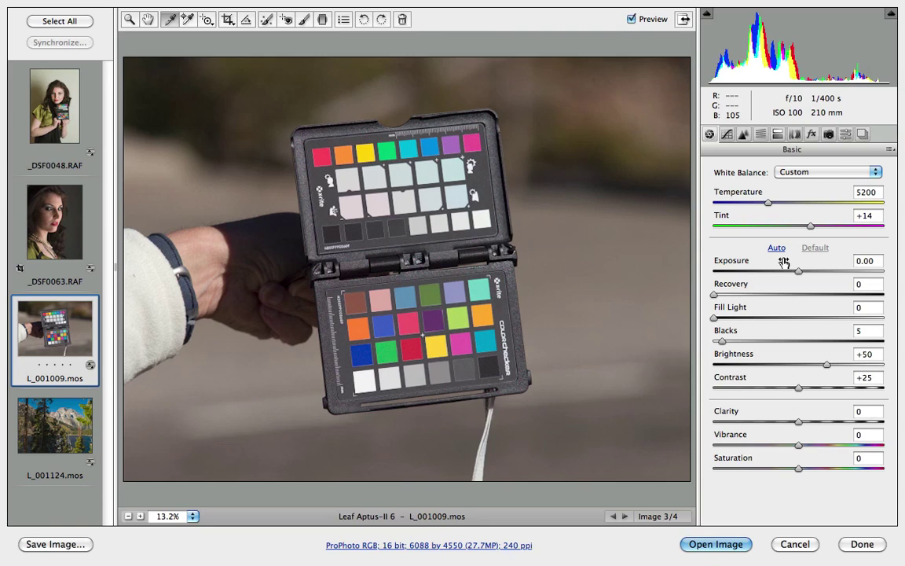
# - Set the camera profile of the chart photo L_001009.mos to ACR 4.6
pyautogui.click(828, 133)
pyautogui.click(830, 225)
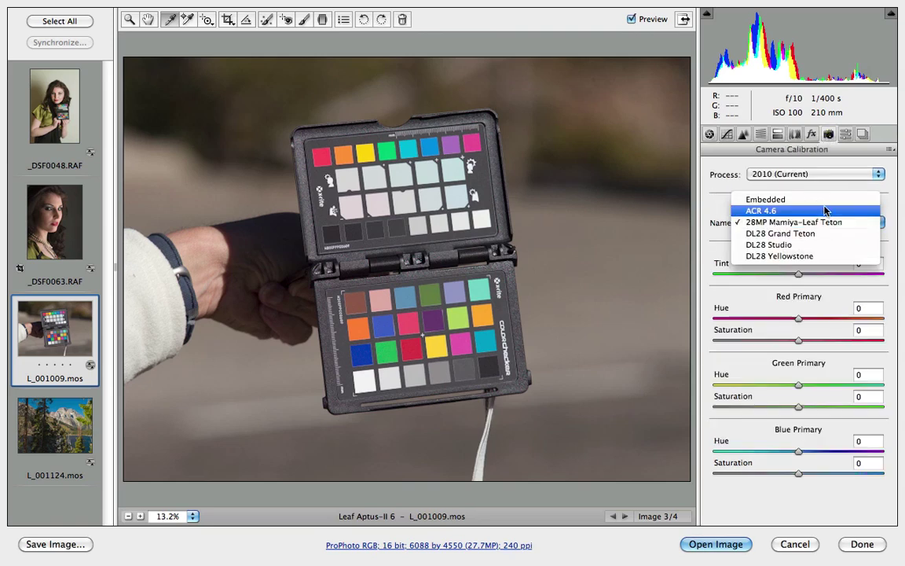
pyautogui.click(827, 211)
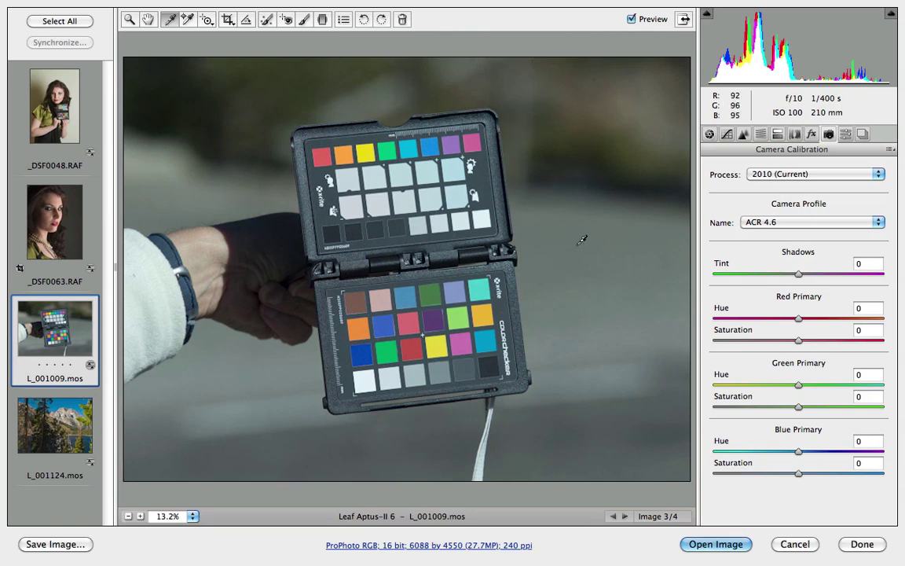
pyautogui.click(791, 224)
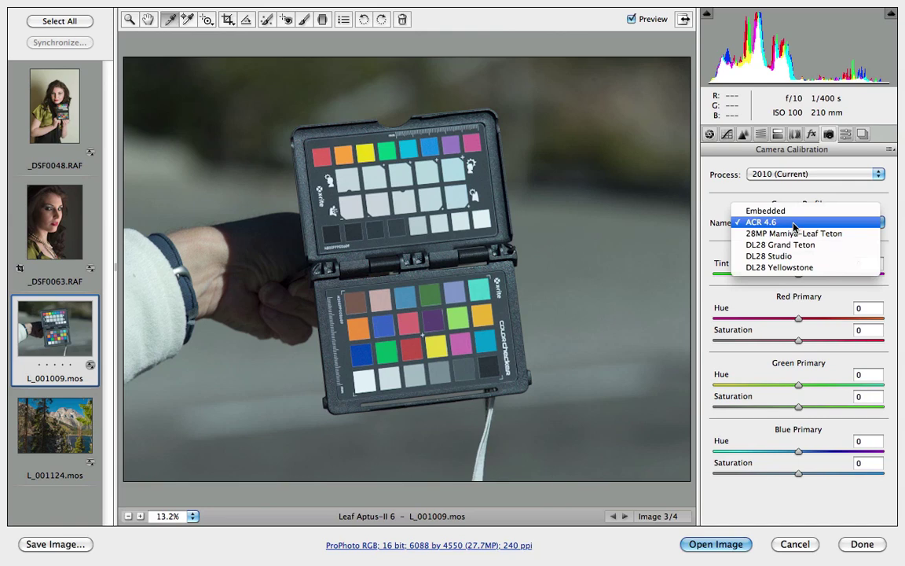
pyautogui.click(794, 224)
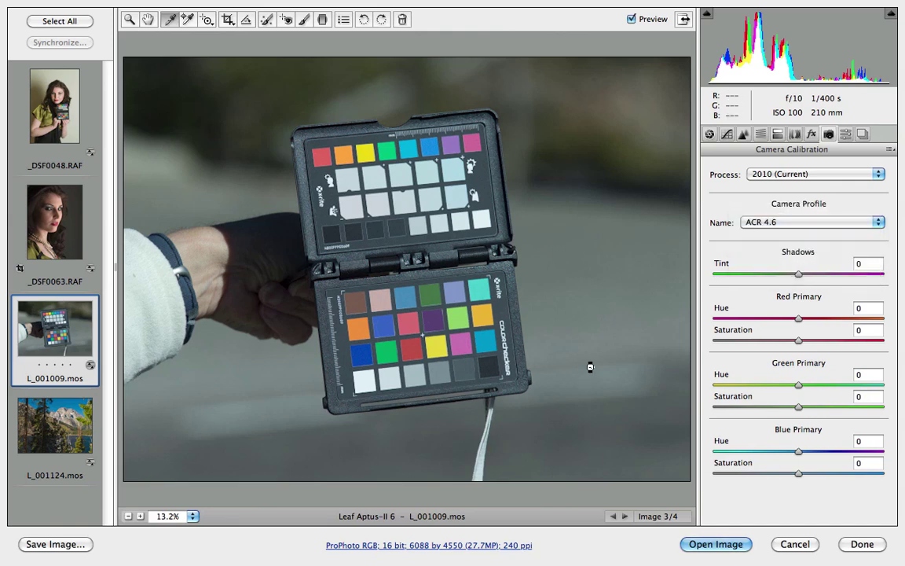
# - Compare the ACR 4.6 and 28MP Mamiya-Leaf Teton camera profiles on L_001124.mos, ending on 28MP Mamiya-Leaf Teton
pyautogui.press('Down')
pyautogui.click(774, 223)
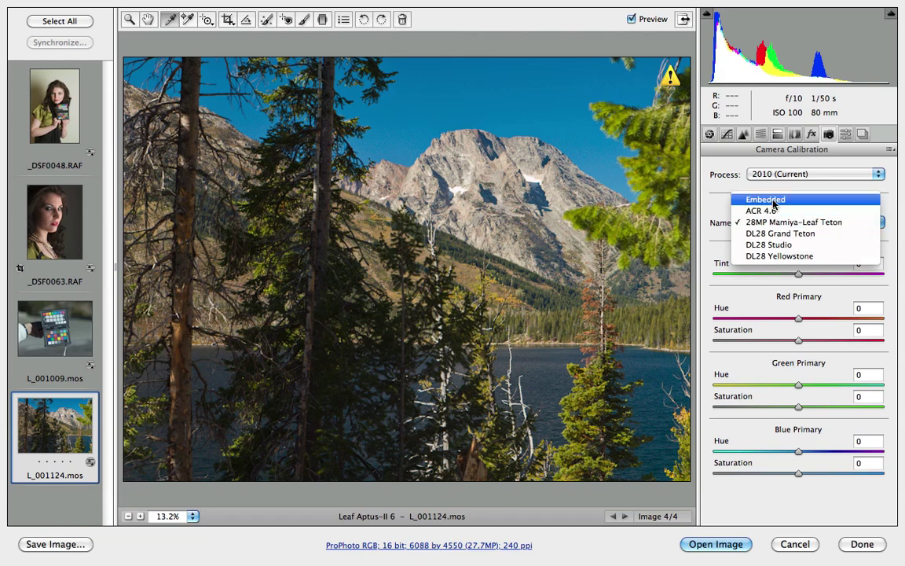
pyautogui.click(774, 211)
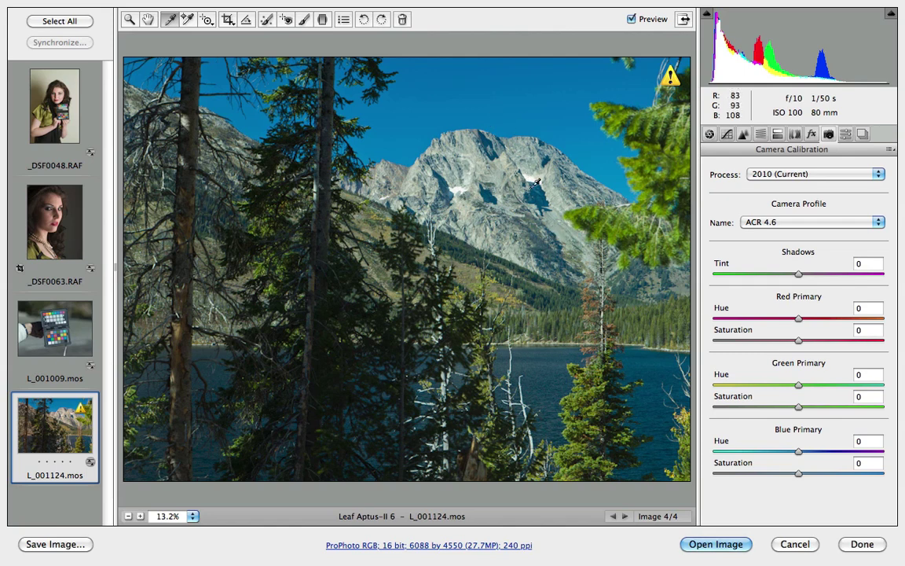
pyautogui.click(796, 224)
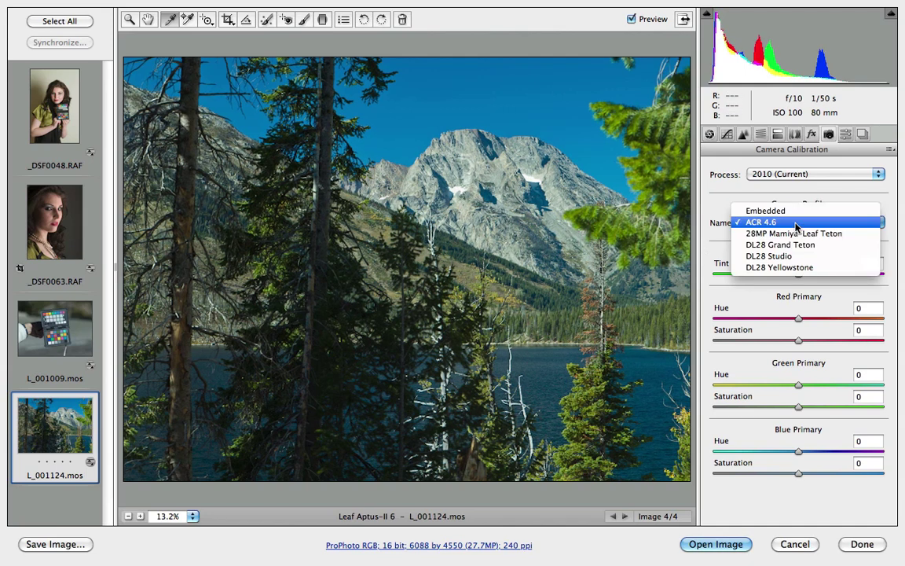
pyautogui.click(839, 234)
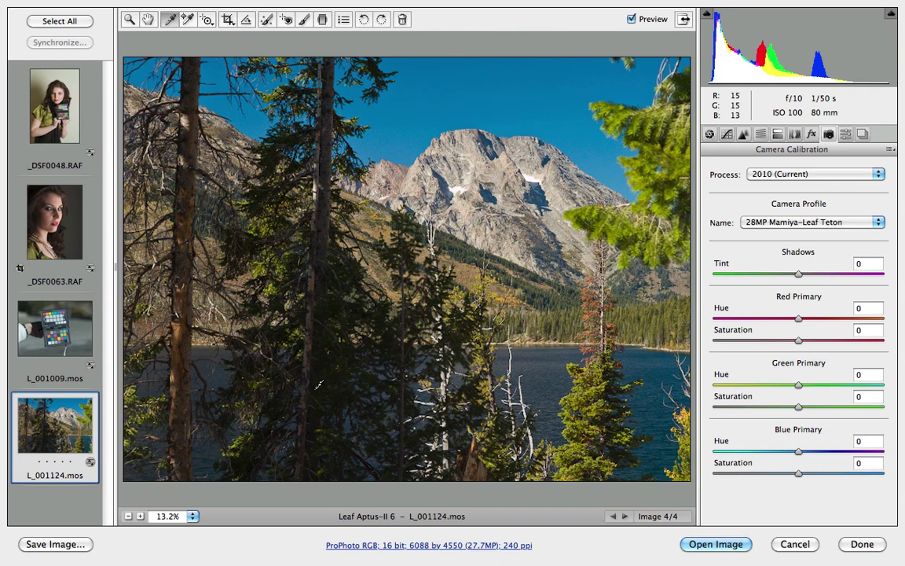
# - Examine the color detail of the mountain's wooded slope and rock face in L_001124.mos at 100% magnification
pyautogui.press('z')
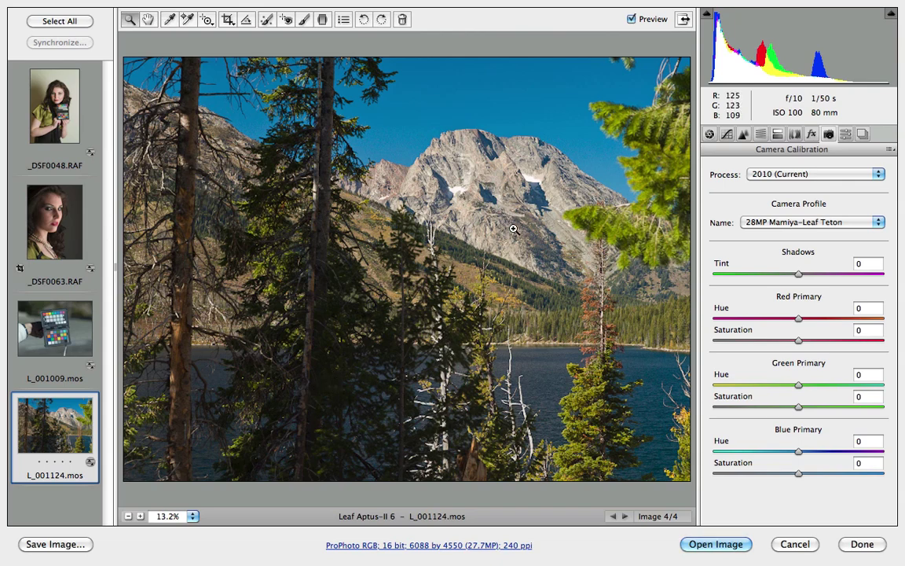
pyautogui.click(522, 247)
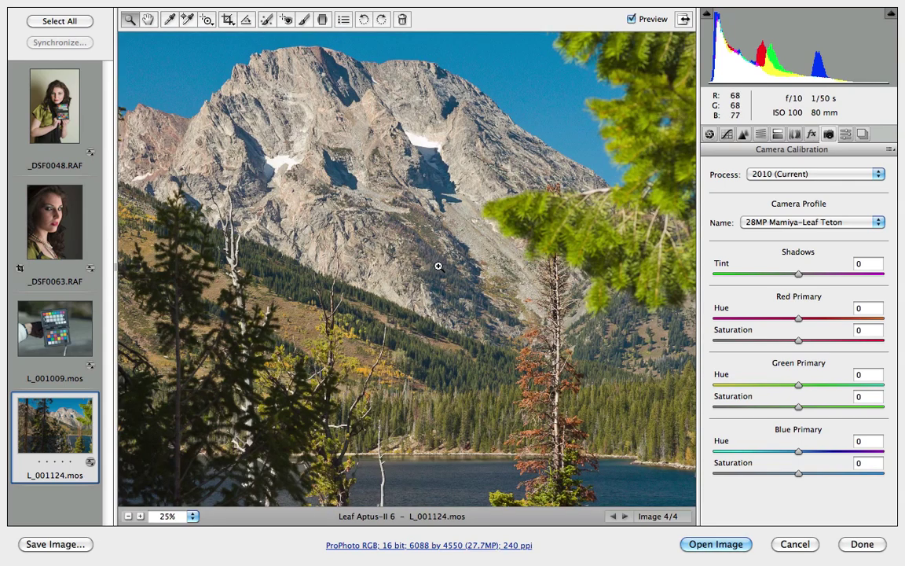
pyautogui.click(435, 264)
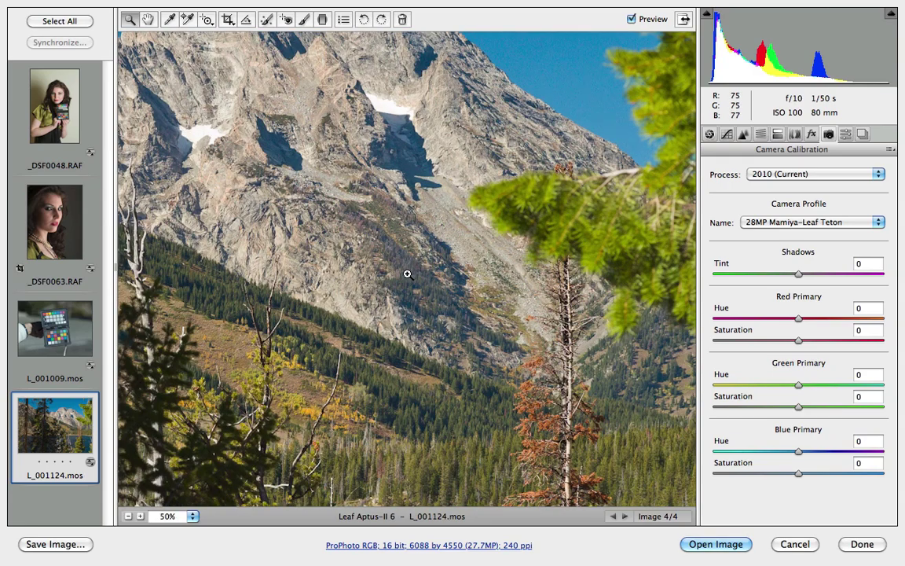
pyautogui.click(404, 272)
pyautogui.click(402, 276)
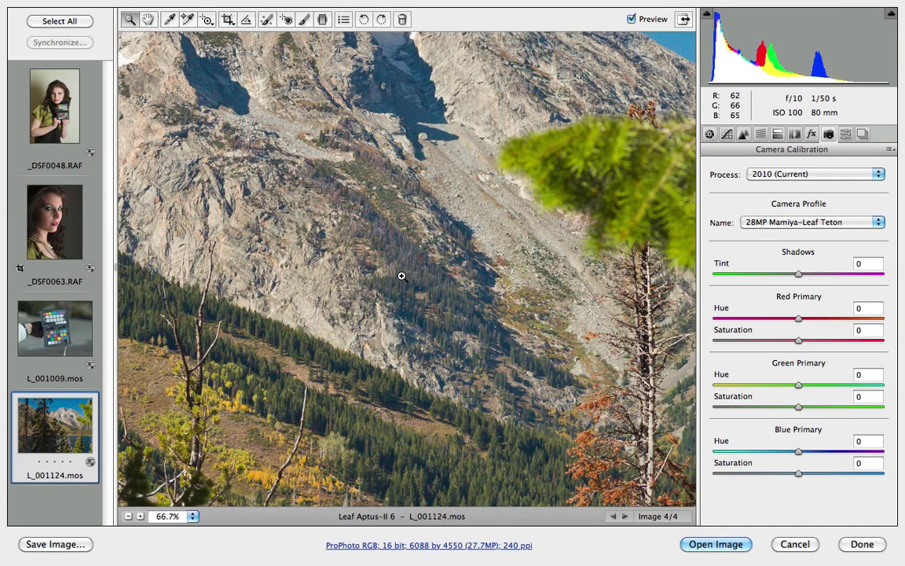
pyautogui.click(401, 276)
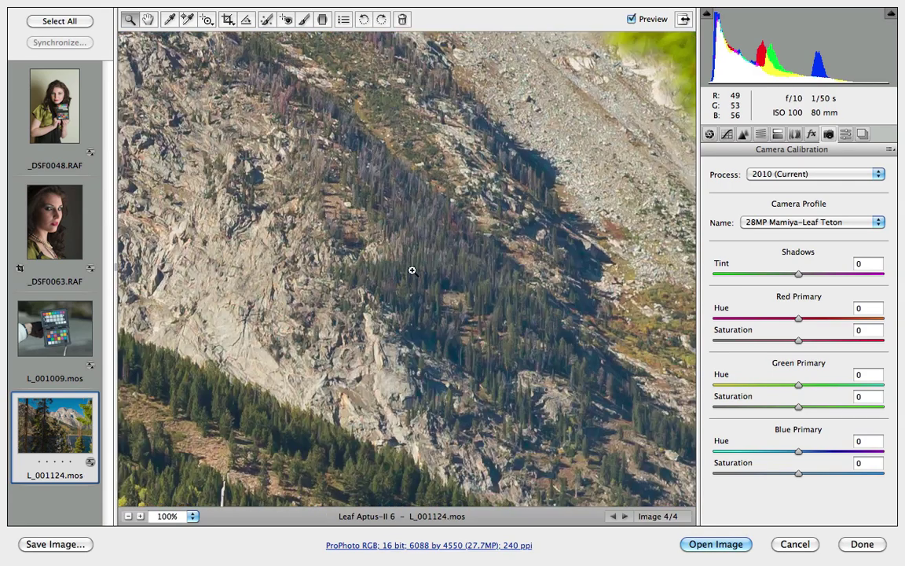
pyautogui.moveTo(405, 238); pyautogui.dragTo(431, 469)
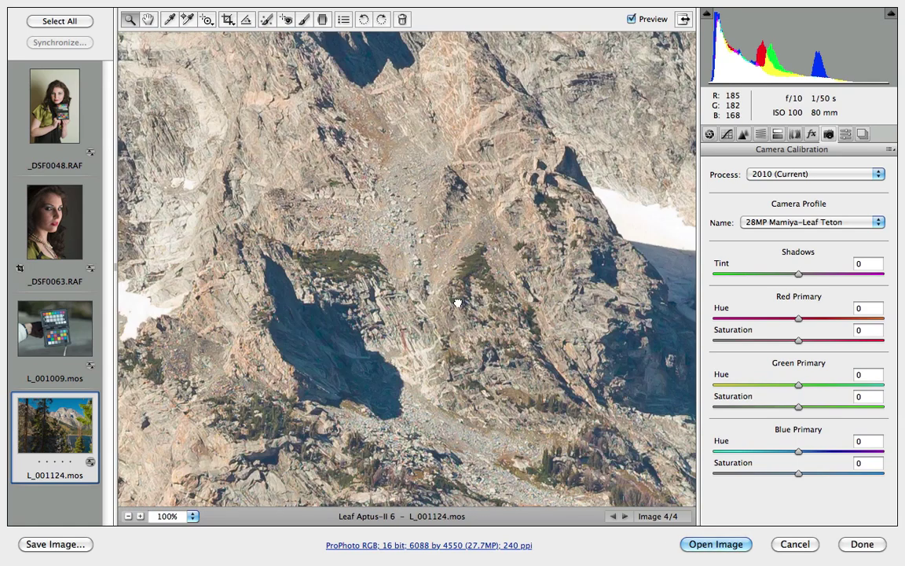
pyautogui.moveTo(458, 303); pyautogui.dragTo(497, 368)
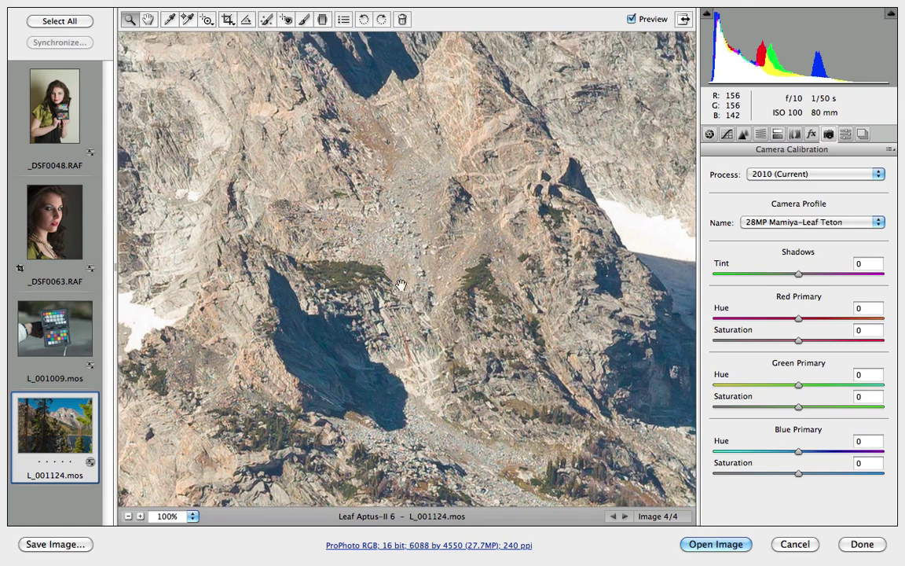
# - Examine the mountain's rock face and summit in L_001124.mos at 100% magnification, and return to the whole landscape at 12.5%
pyautogui.moveTo(360, 257); pyautogui.dragTo(445, 350)
pyautogui.moveTo(328, 271); pyautogui.dragTo(598, 272)
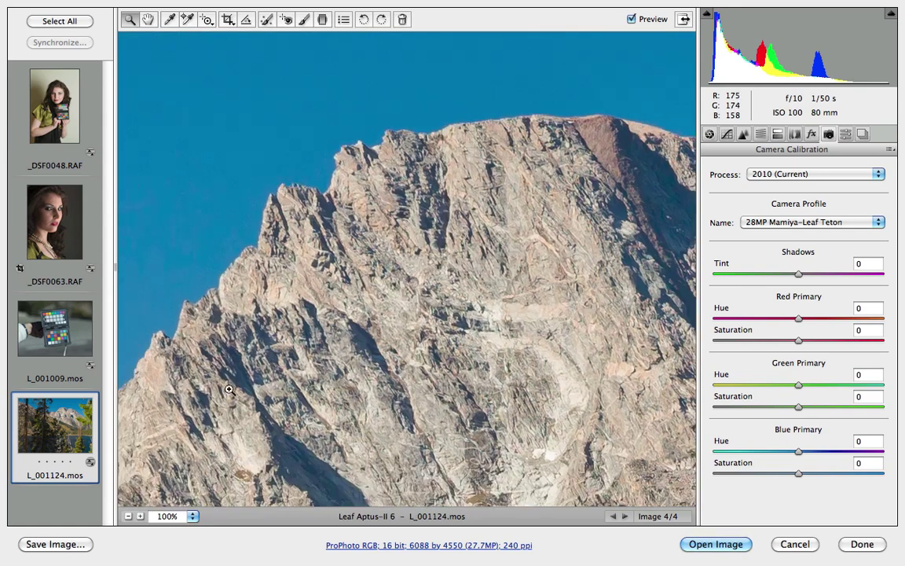
pyautogui.click(129, 519)
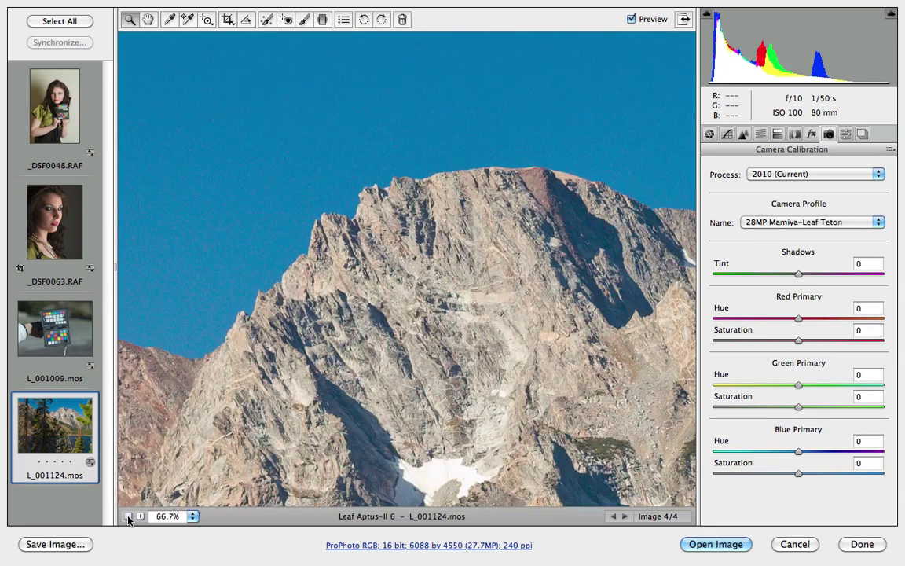
pyautogui.click(129, 519)
pyautogui.click(129, 519)
pyautogui.click(129, 518)
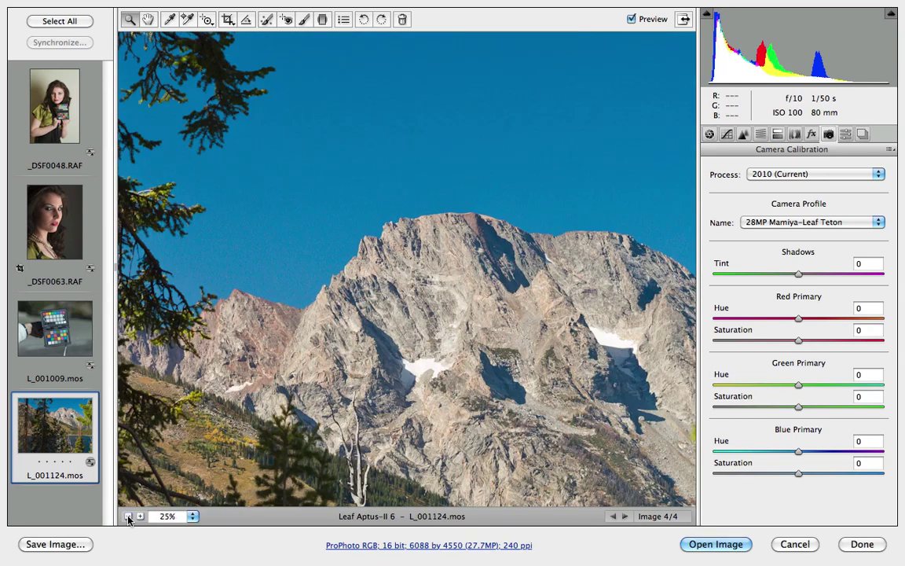
pyautogui.click(128, 519)
pyautogui.click(129, 519)
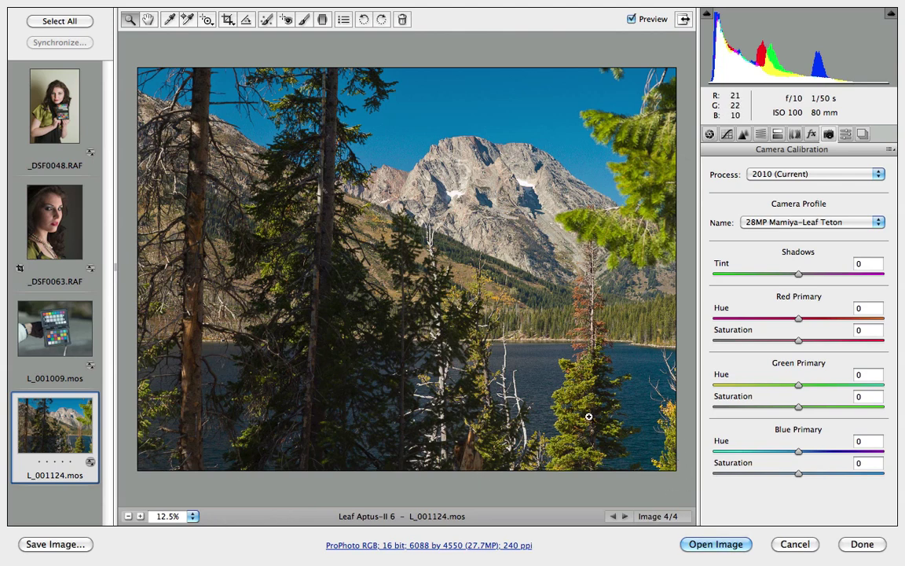
# - Finish the Camera Raw session keeping the current settings, and open DNG ProfileManager in a widened window
pyautogui.click(860, 544)
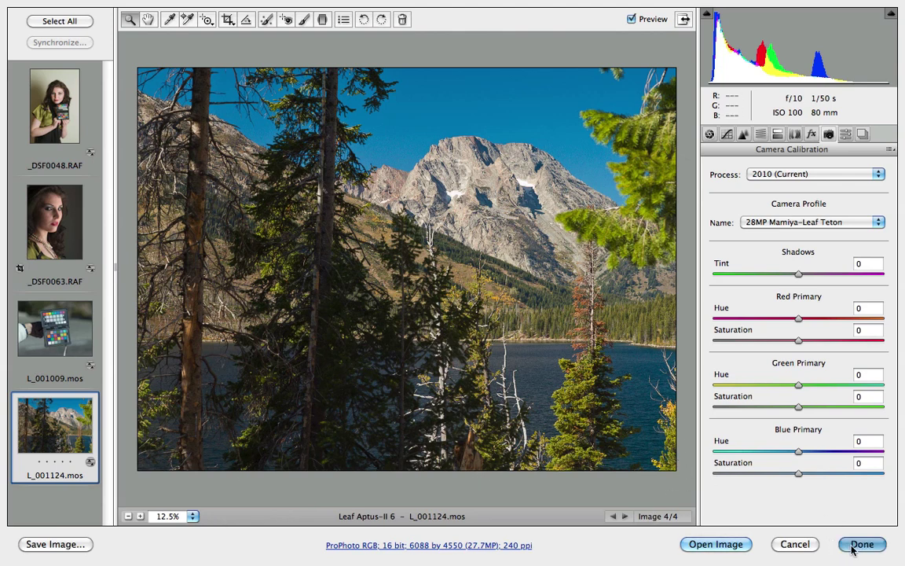
pyautogui.moveTo(495, 551)
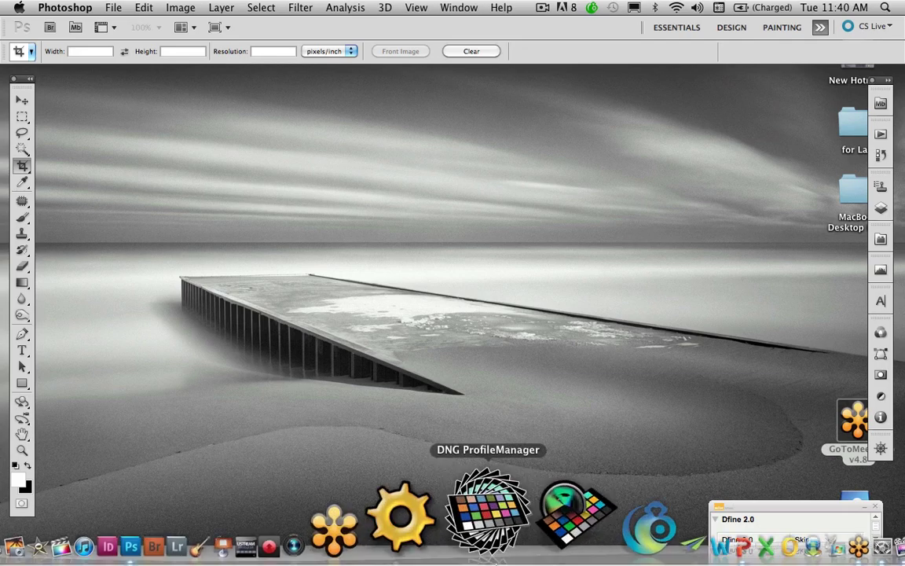
pyautogui.click(494, 525)
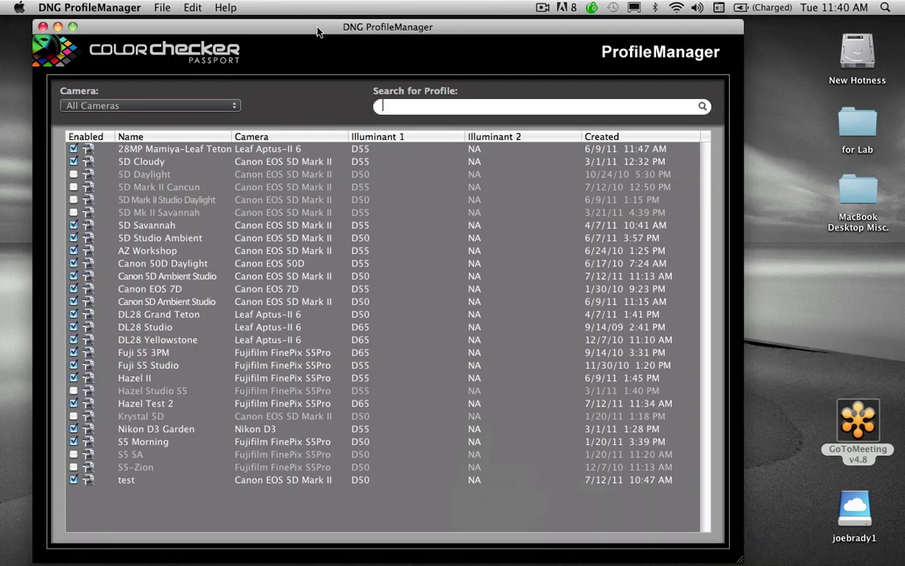
pyautogui.moveTo(318, 31); pyautogui.dragTo(301, 32)
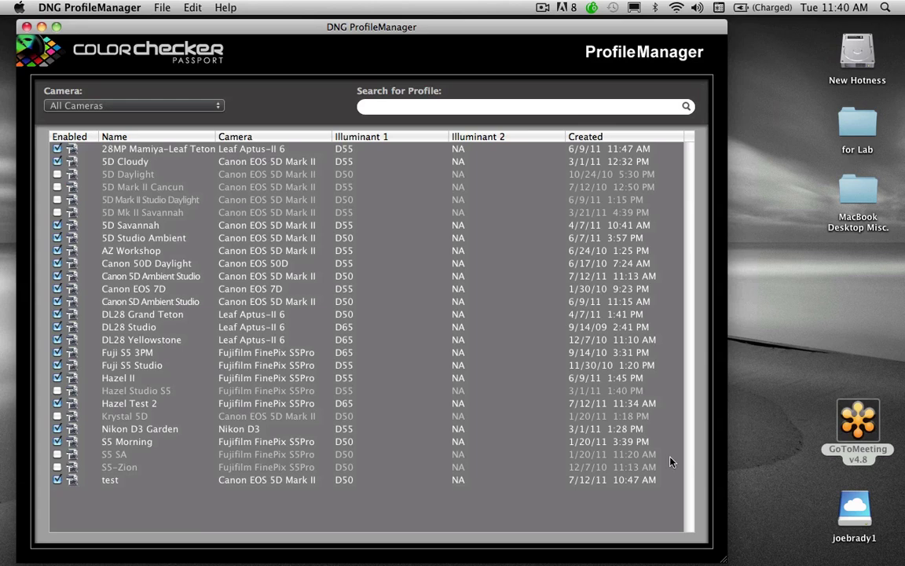
pyautogui.moveTo(723, 556); pyautogui.dragTo(786, 556)
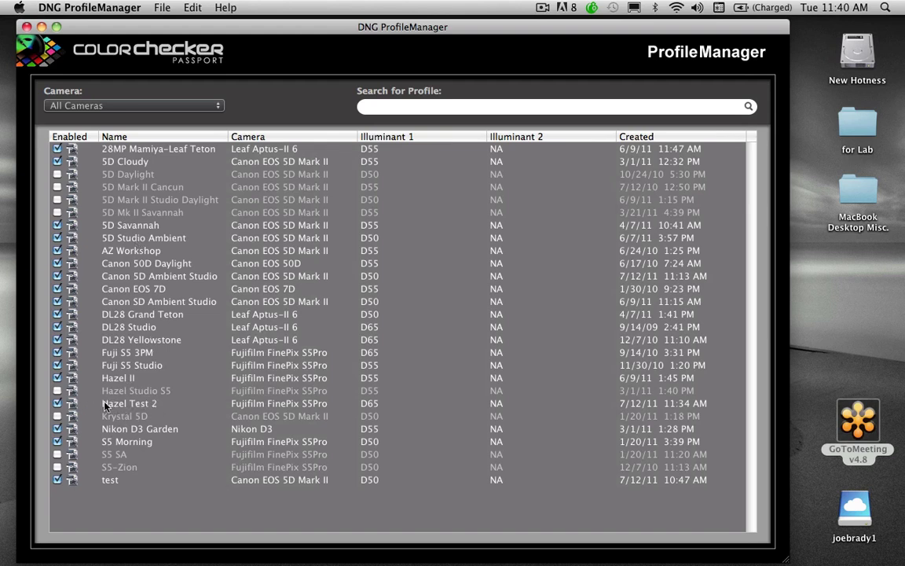
# - Disable the Hazel Test 2 profile and permanently delete the 5D Daylight profile
pyautogui.click(56, 403)
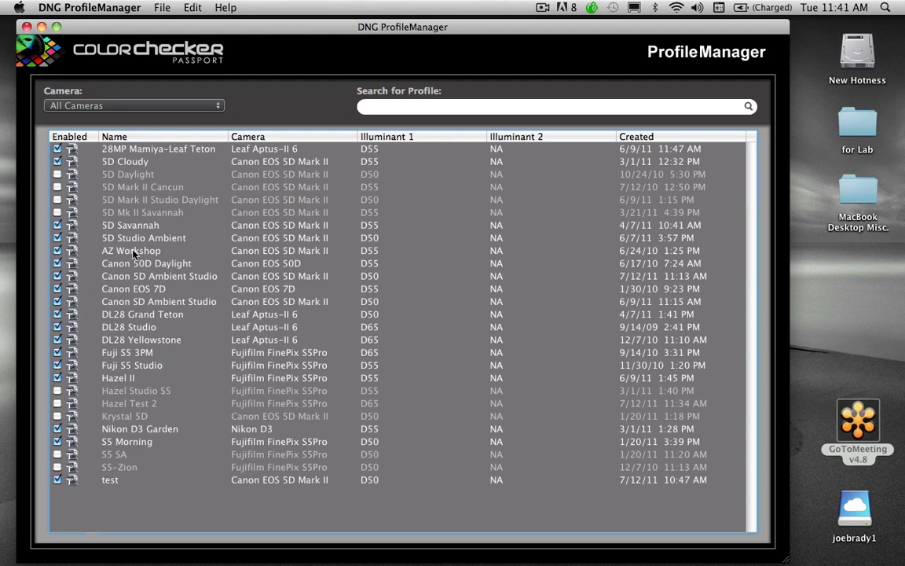
pyautogui.click(165, 7)
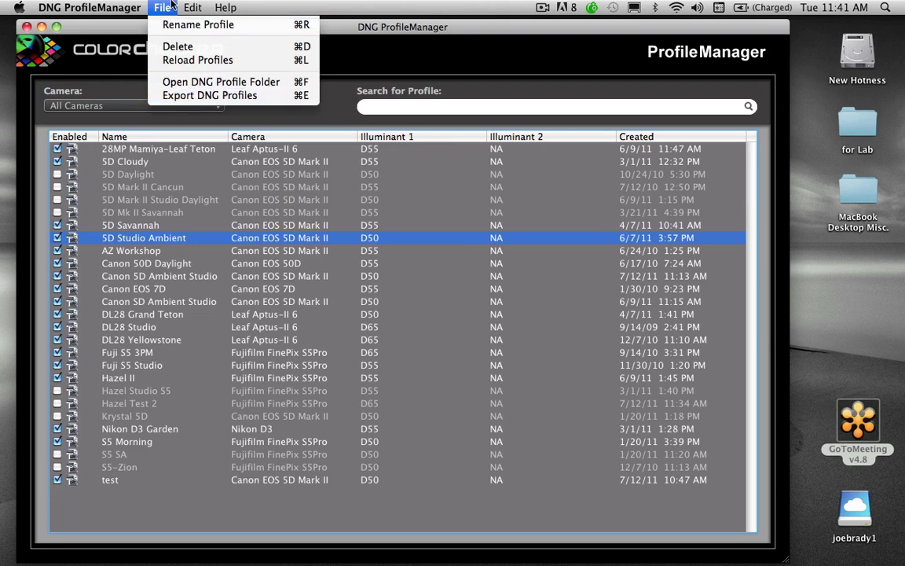
pyautogui.click(171, 4)
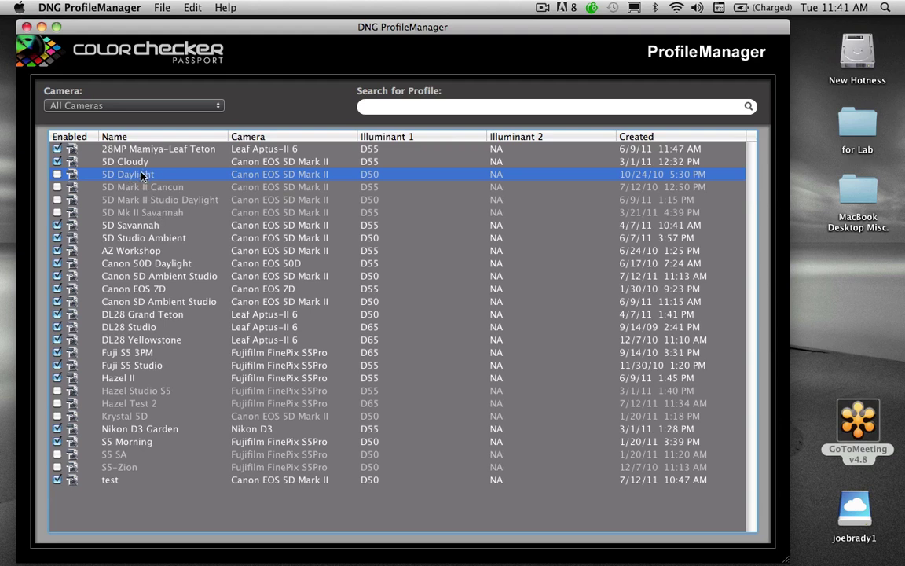
pyautogui.press('BackSpace')
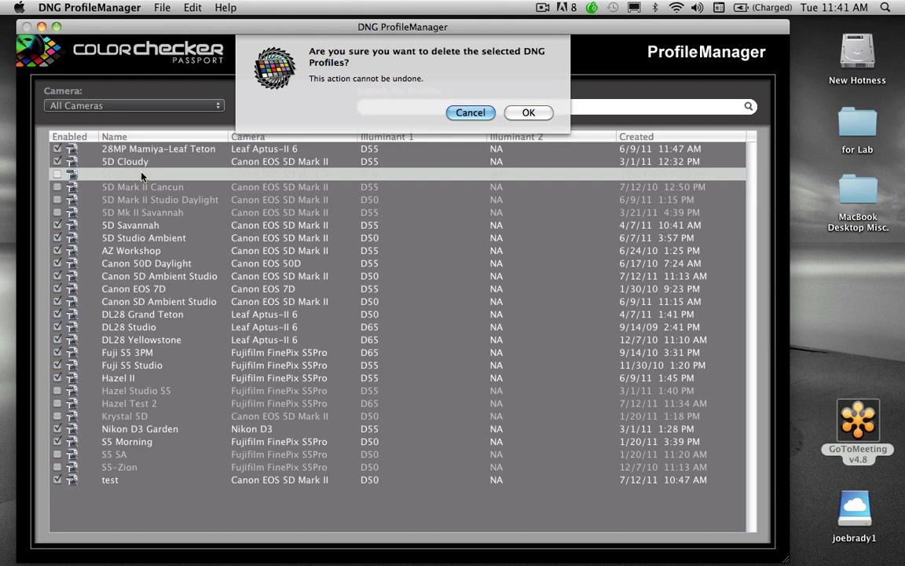
pyautogui.click(532, 109)
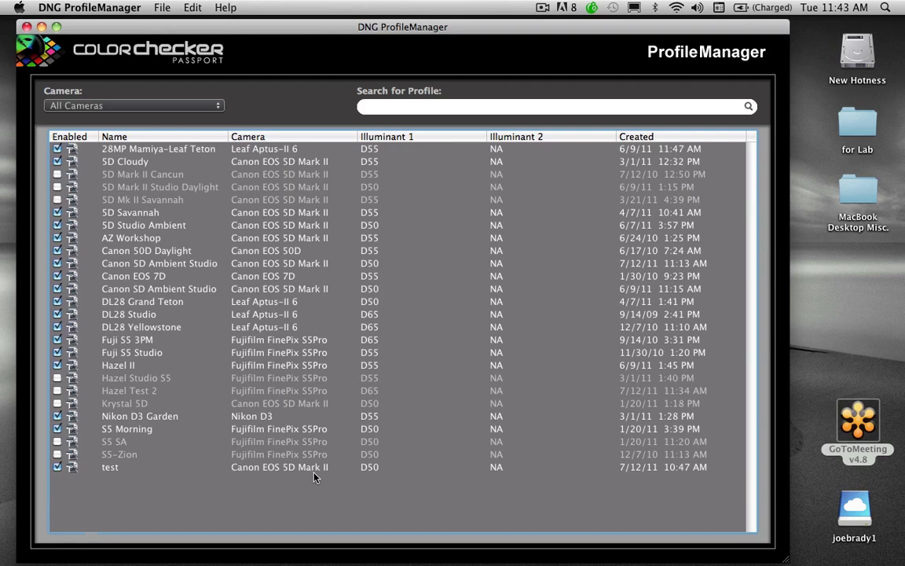
# - Close DNG ProfileManager and switch to the X-Rite slide presentation
pyautogui.click(90, 8)
pyautogui.click(96, 131)
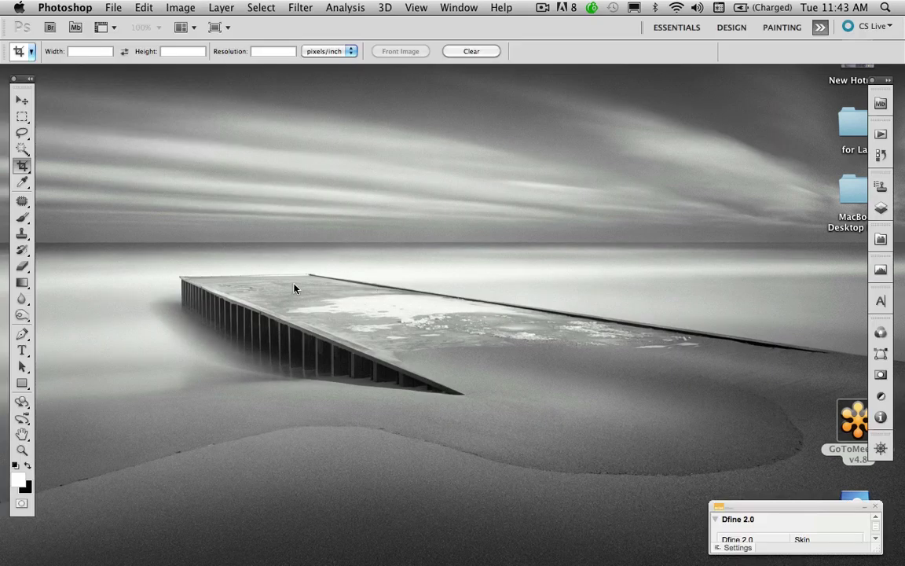
pyautogui.press('super+Tab')
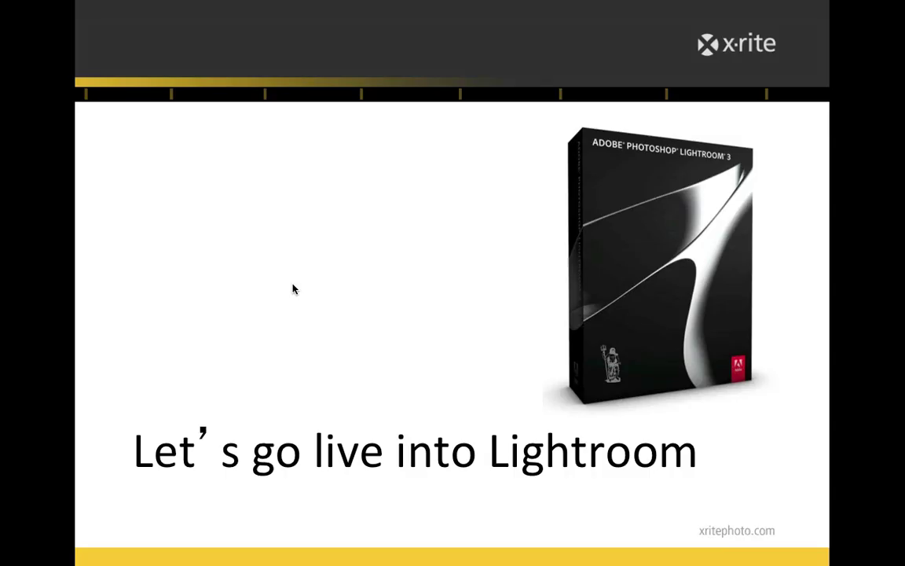
pyautogui.click(293, 290)
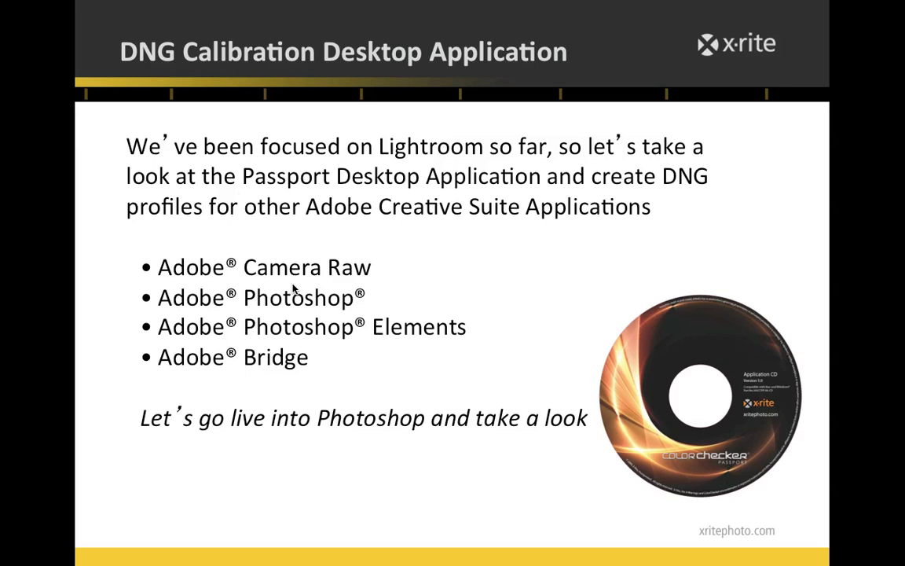